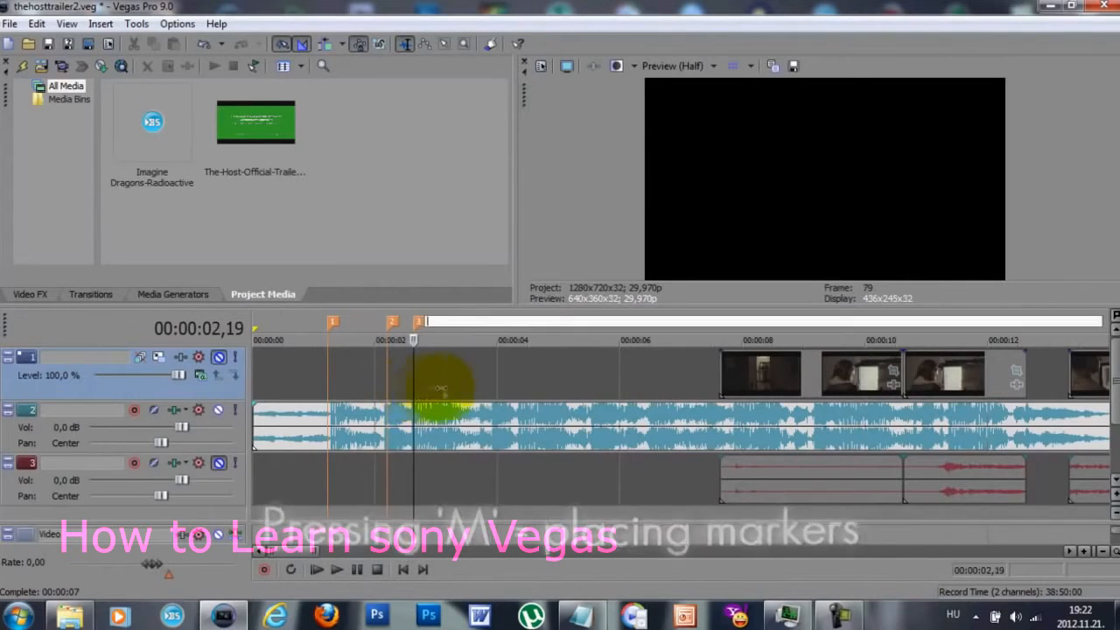
Place two more beat markers on the music at about 3 and 3.9 seconds, playing the music to locate the beats
{"action": "scroll", "coordinate": [445, 389], "scroll_direction": "up", "scroll_amount": 1}
{"action": "scroll", "coordinate": [670, 435], "scroll_direction": "up", "scroll_amount": 1}
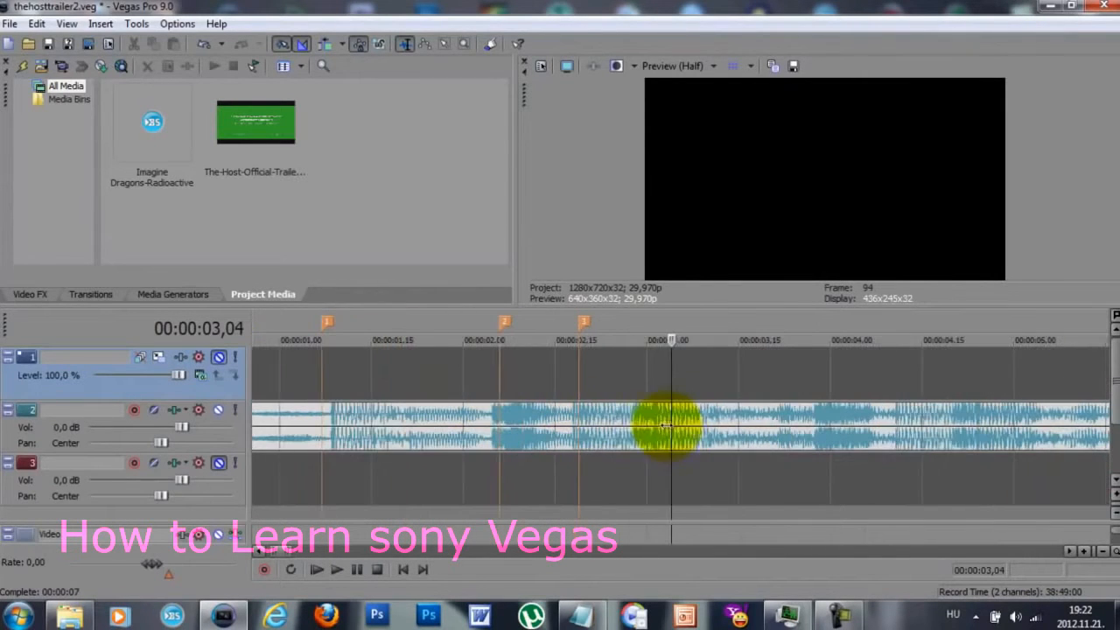
{"action": "left_click", "coordinate": [653, 376]}
{"action": "key", "text": "m"}
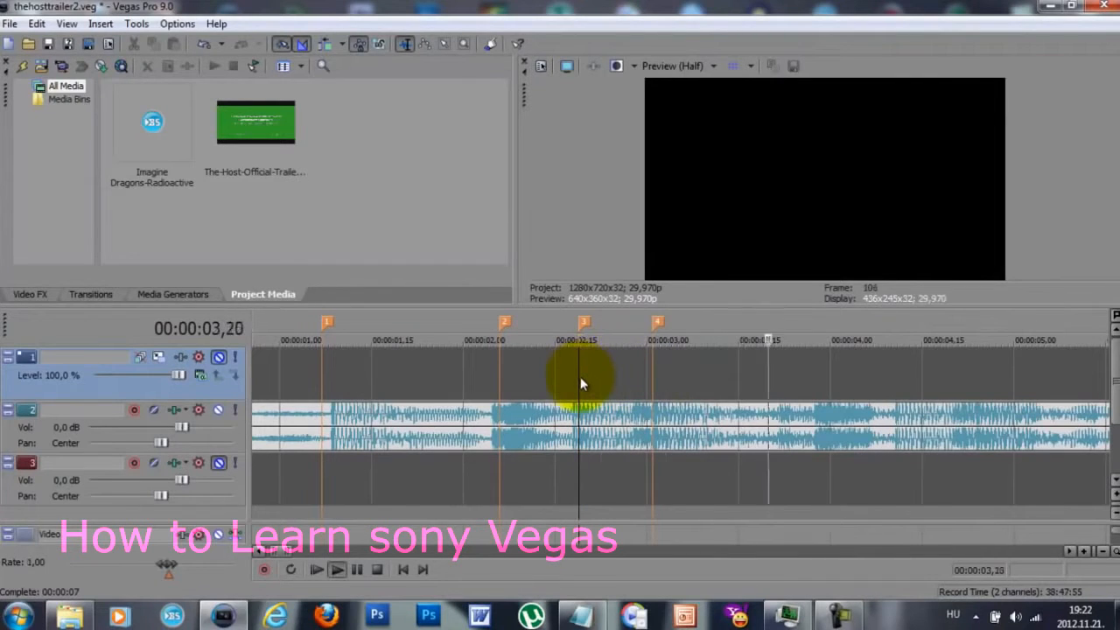
{"action": "key", "text": "space"}
{"action": "left_click", "coordinate": [812, 379]}
{"action": "key", "text": "m"}
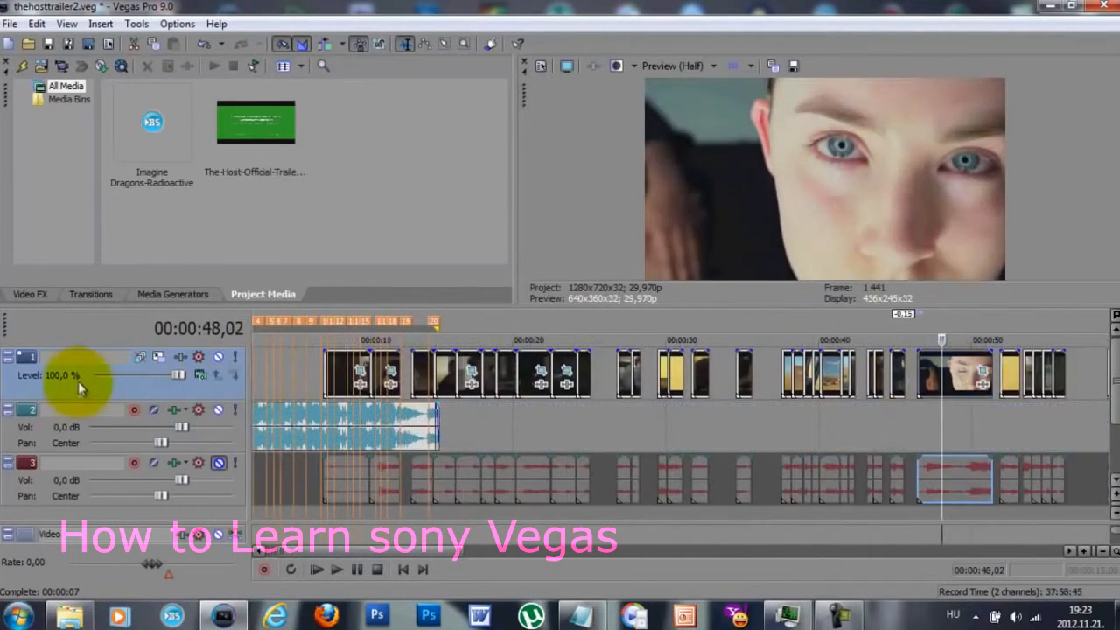
Delete the trailer's muted audio track and insert an empty video track
{"action": "left_click", "coordinate": [42, 487]}
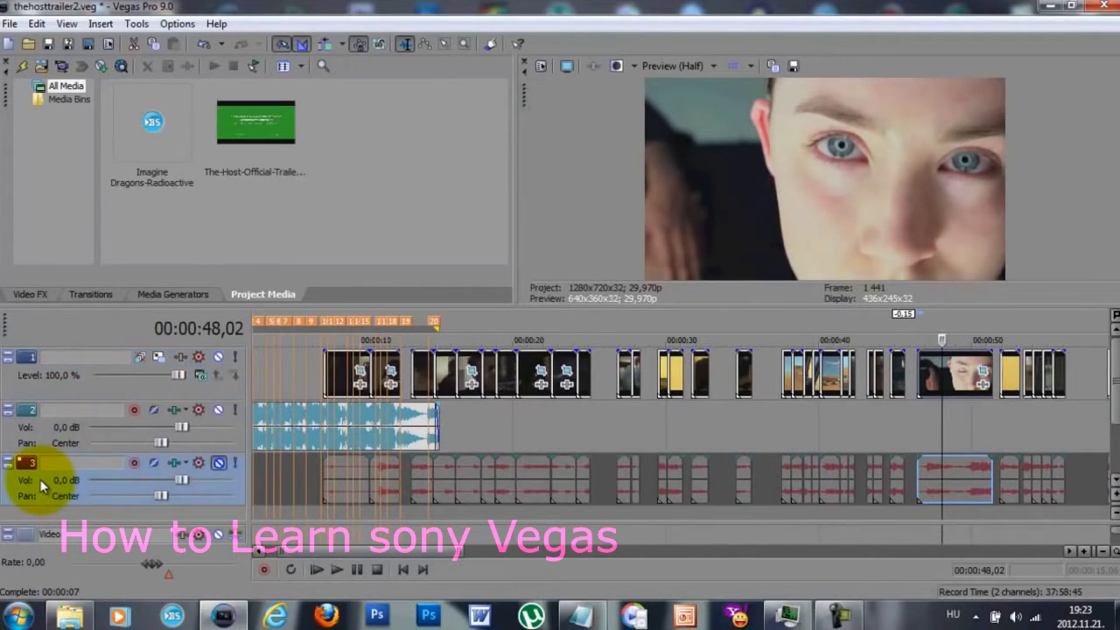
{"action": "right_click", "coordinate": [39, 478]}
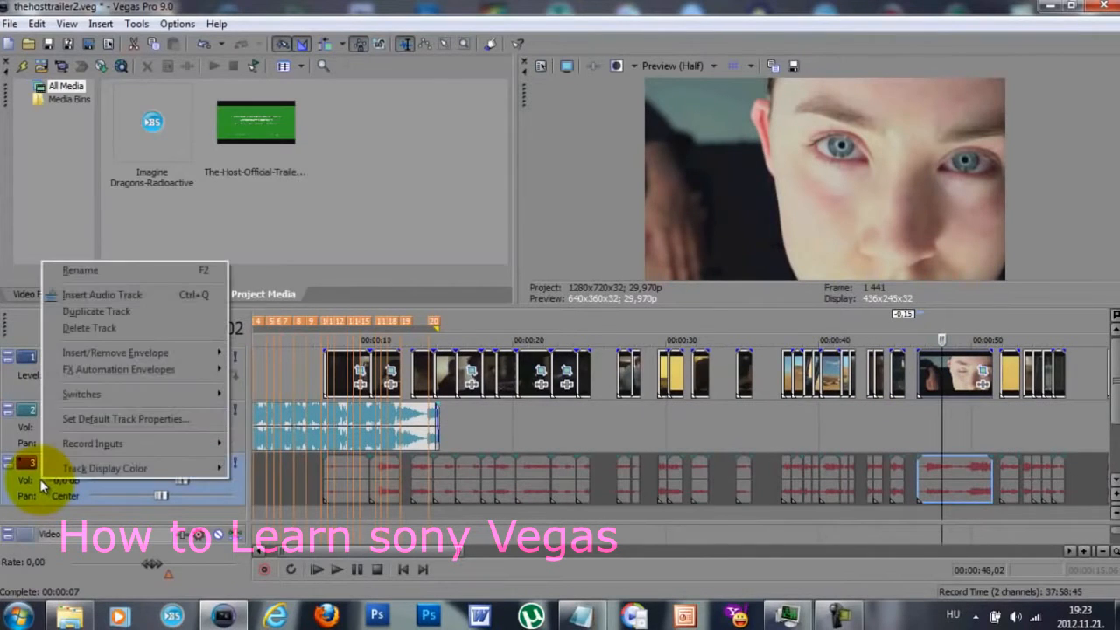
{"action": "left_click", "coordinate": [110, 329]}
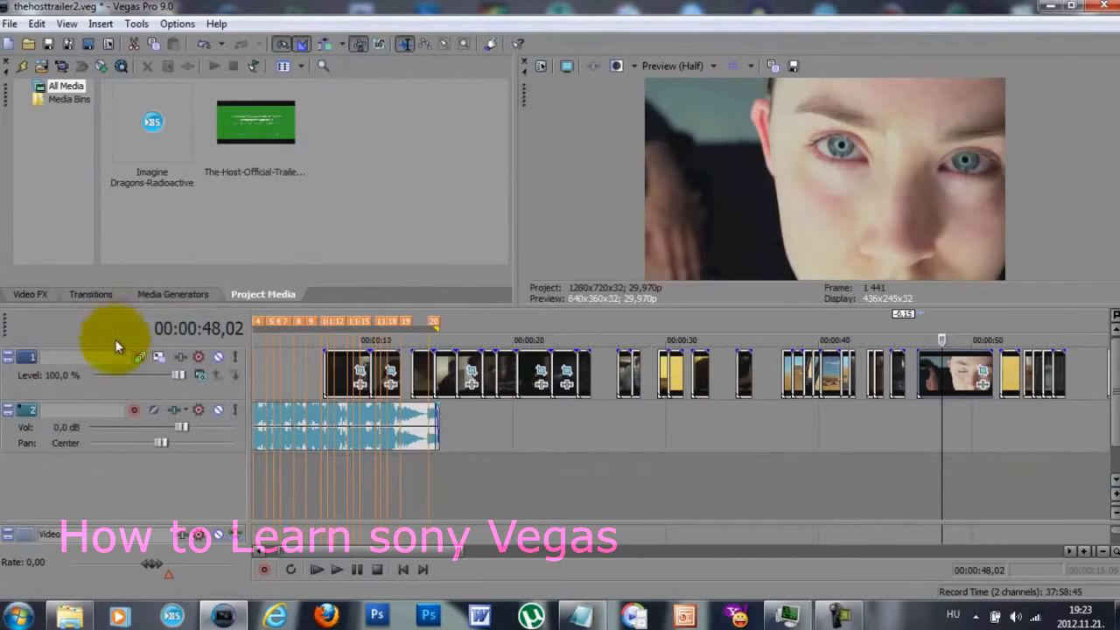
{"action": "right_click", "coordinate": [93, 377]}
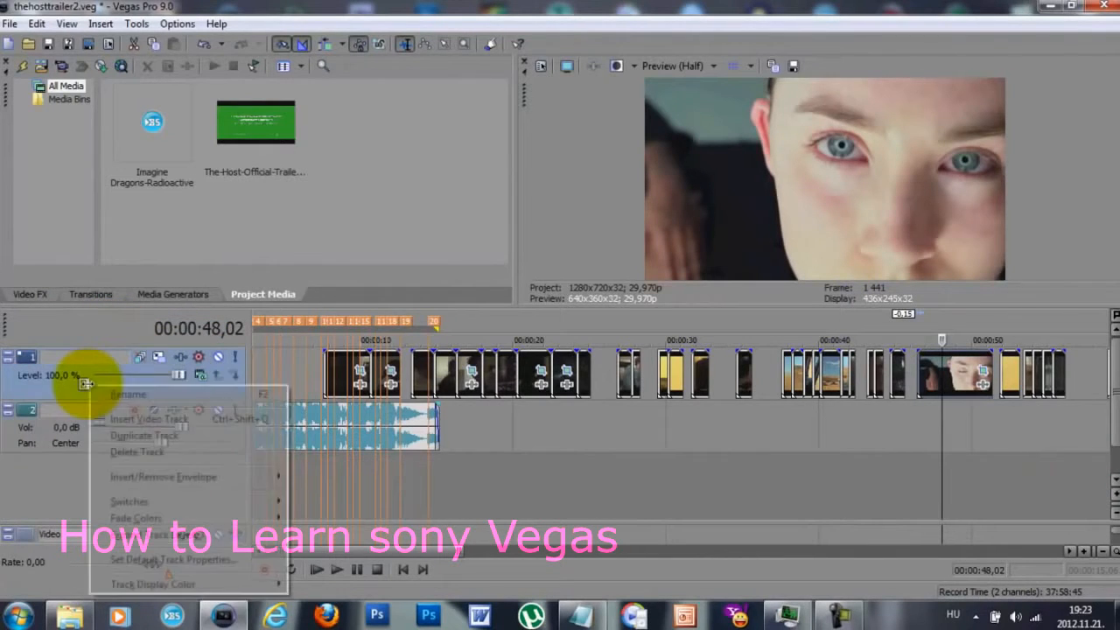
{"action": "left_click", "coordinate": [140, 420]}
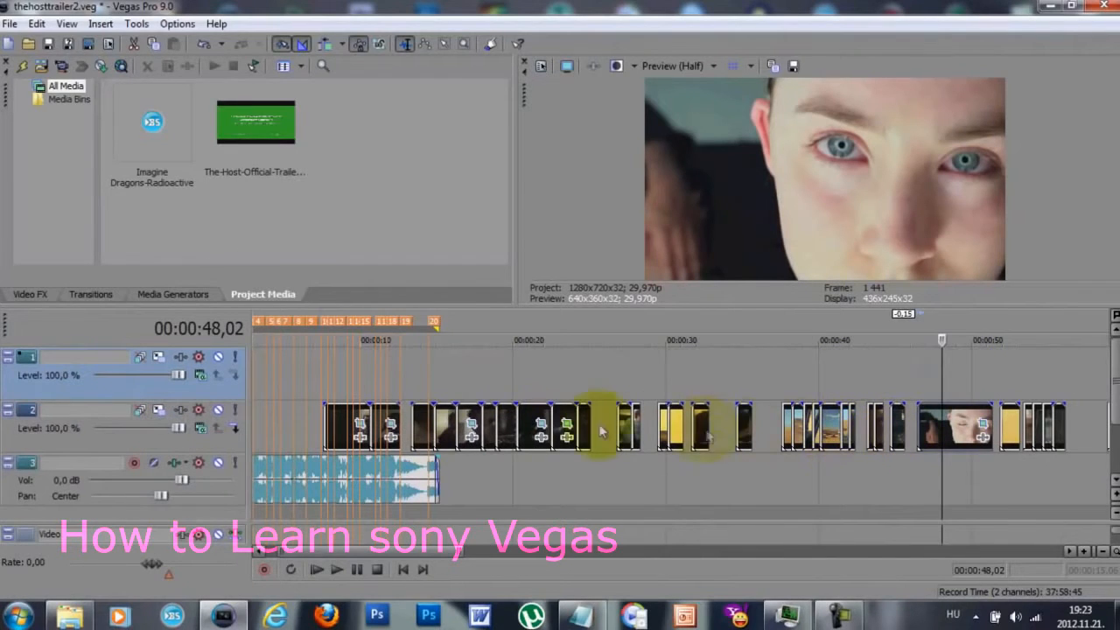
Mute the video track holding the trailer clips and move it above the empty video track
{"action": "left_click", "coordinate": [218, 410]}
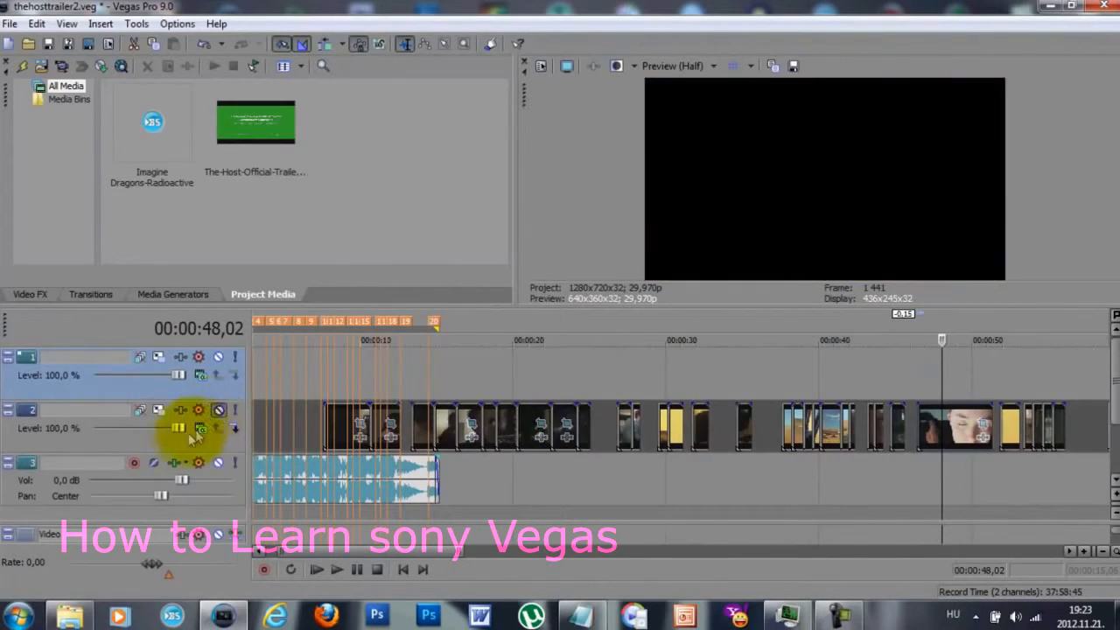
{"action": "left_click", "coordinate": [165, 443]}
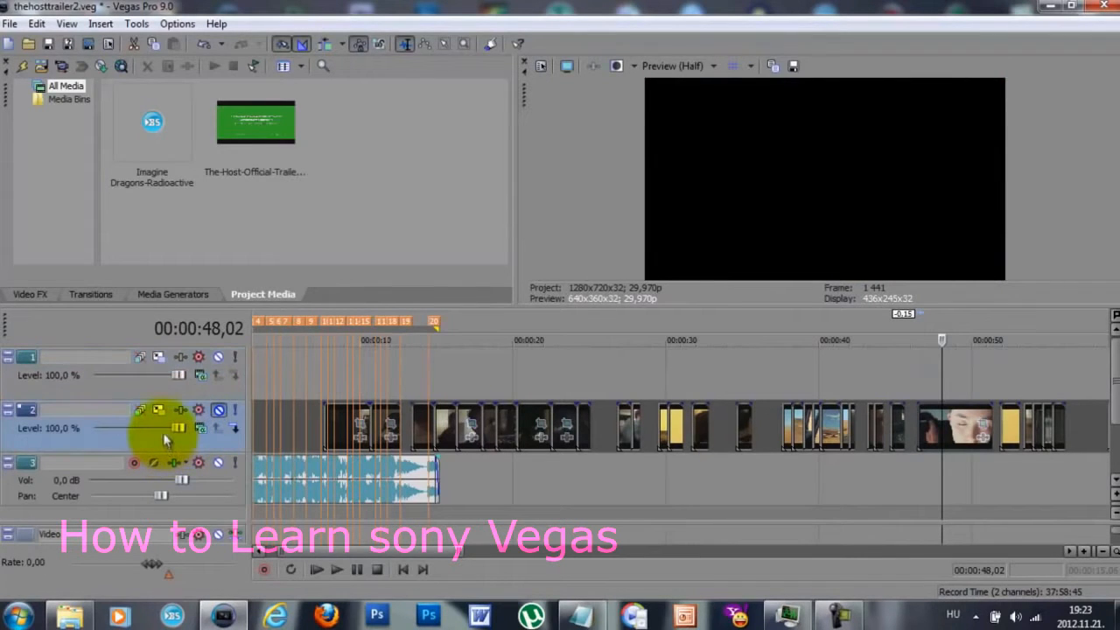
{"action": "left_click_drag", "start_coordinate": [171, 350], "coordinate": [169, 349]}
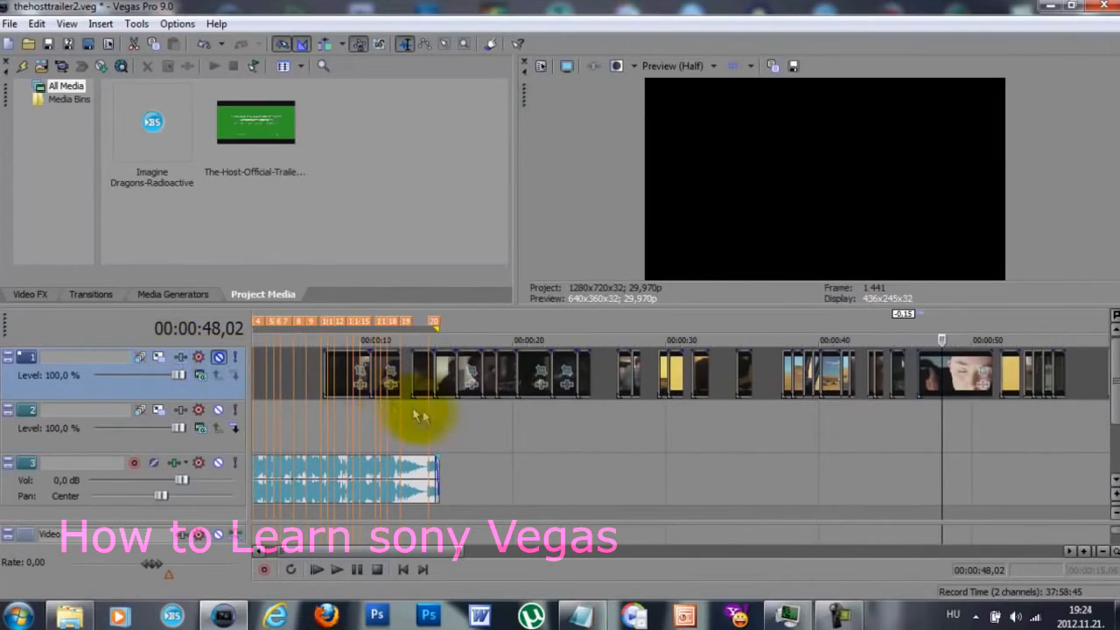
Move the close-up face clip on the second track to the start of the timeline and check it in playback
{"action": "left_click", "coordinate": [465, 423]}
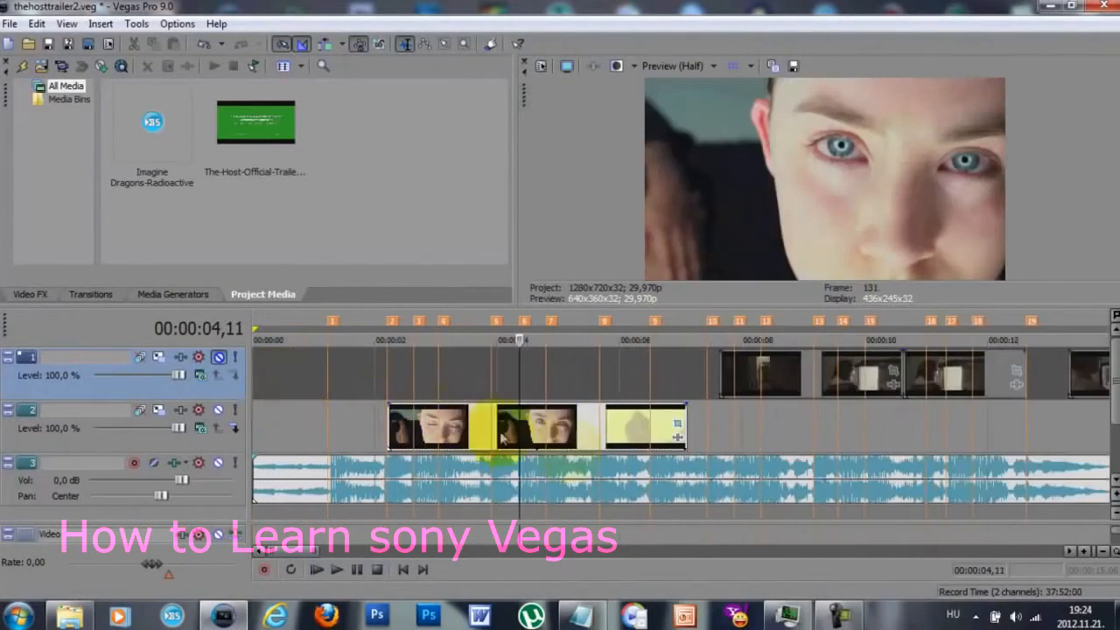
{"action": "left_click_drag", "start_coordinate": [455, 427], "coordinate": [342, 433]}
{"action": "left_click", "coordinate": [270, 381]}
{"action": "key", "text": "space"}
{"action": "scroll", "coordinate": [393, 431], "scroll_direction": "up", "scroll_amount": 1}
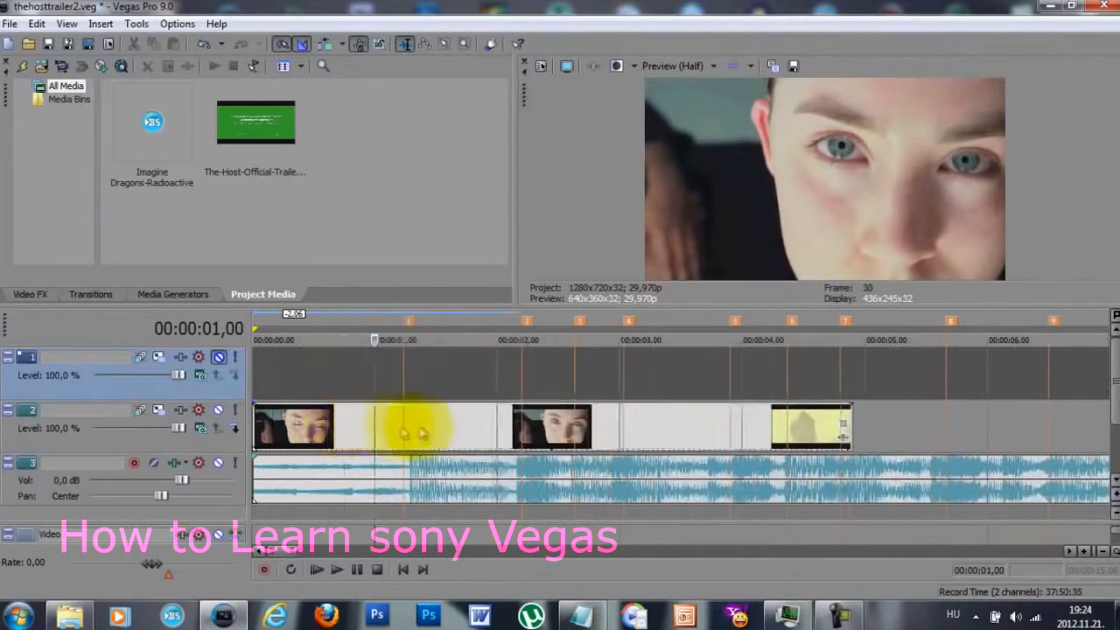
Shift the face clip 14 frames later and play it against the first beat marker
{"action": "left_click", "coordinate": [391, 420]}
{"action": "left_click_drag", "start_coordinate": [424, 427], "coordinate": [482, 430]}
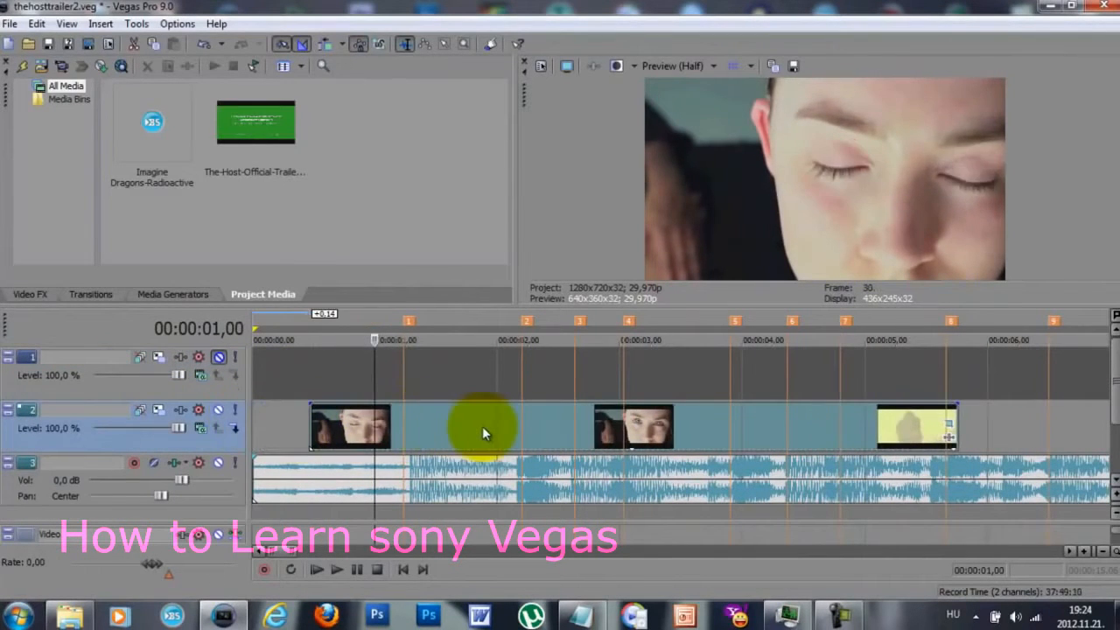
{"action": "key", "text": "space"}
{"action": "key", "text": "space"}
{"action": "key", "text": "space"}
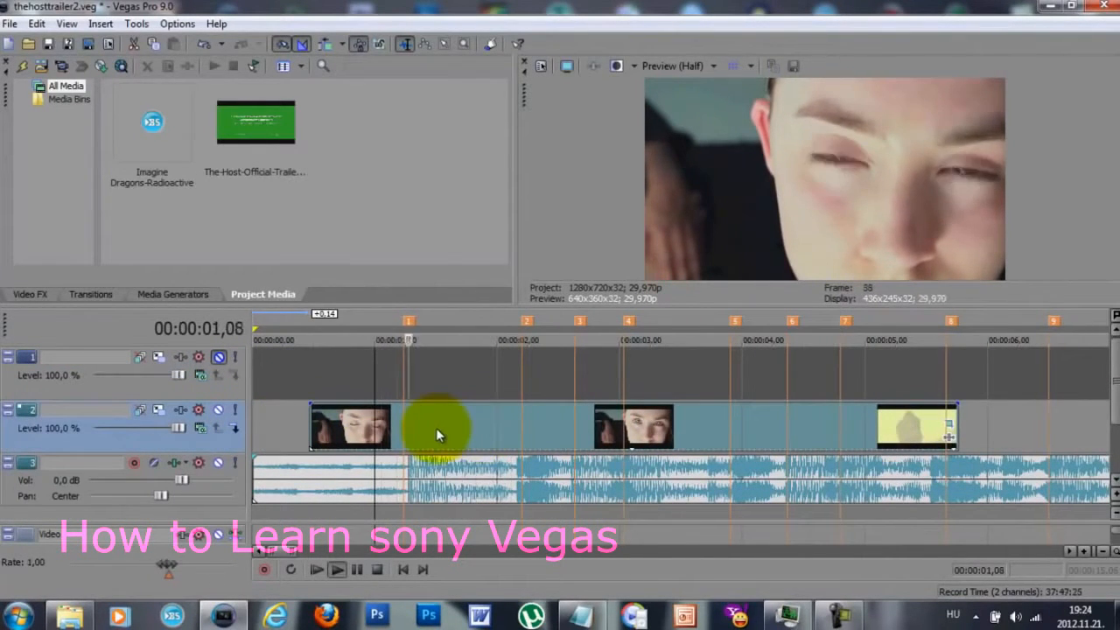
{"action": "key", "text": "space"}
{"action": "left_click", "coordinate": [435, 428]}
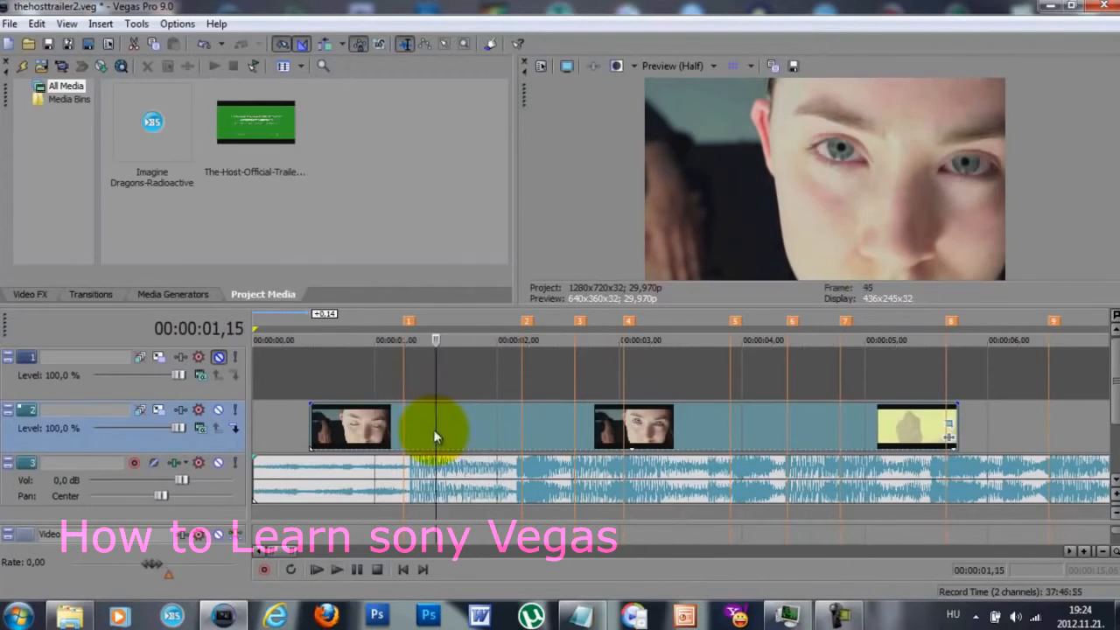
Reframe the face clip in Event Pan/Crop by moving the crop area horizontally to X Center 786,1
{"action": "left_click", "coordinate": [949, 423]}
{"action": "left_click_drag", "start_coordinate": [362, 119], "coordinate": [483, 118]}
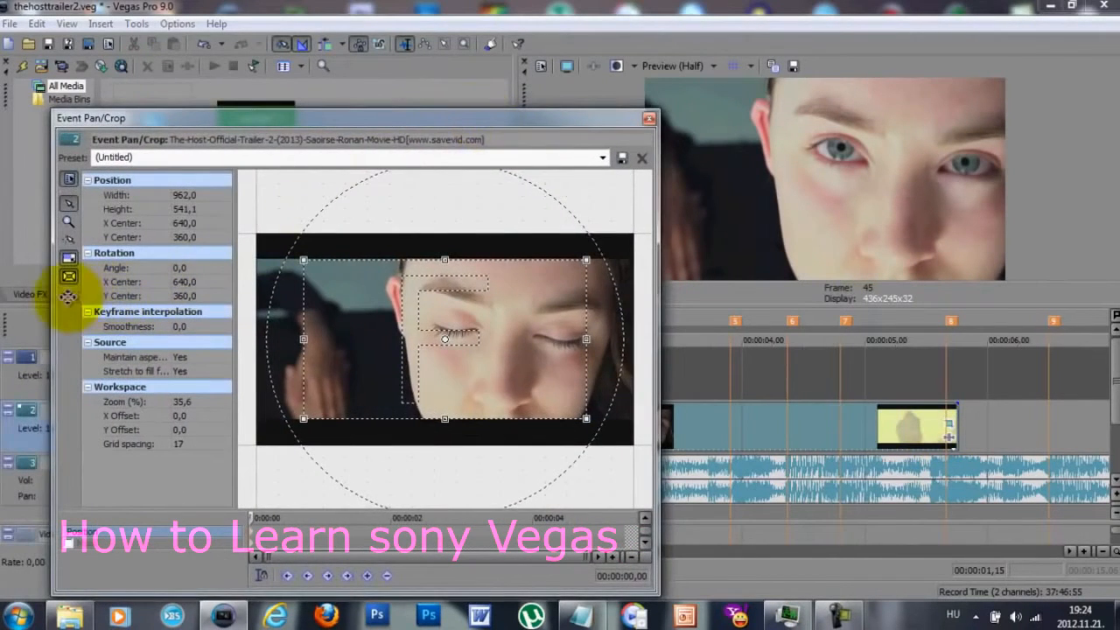
{"action": "left_click_drag", "start_coordinate": [475, 380], "coordinate": [523, 396]}
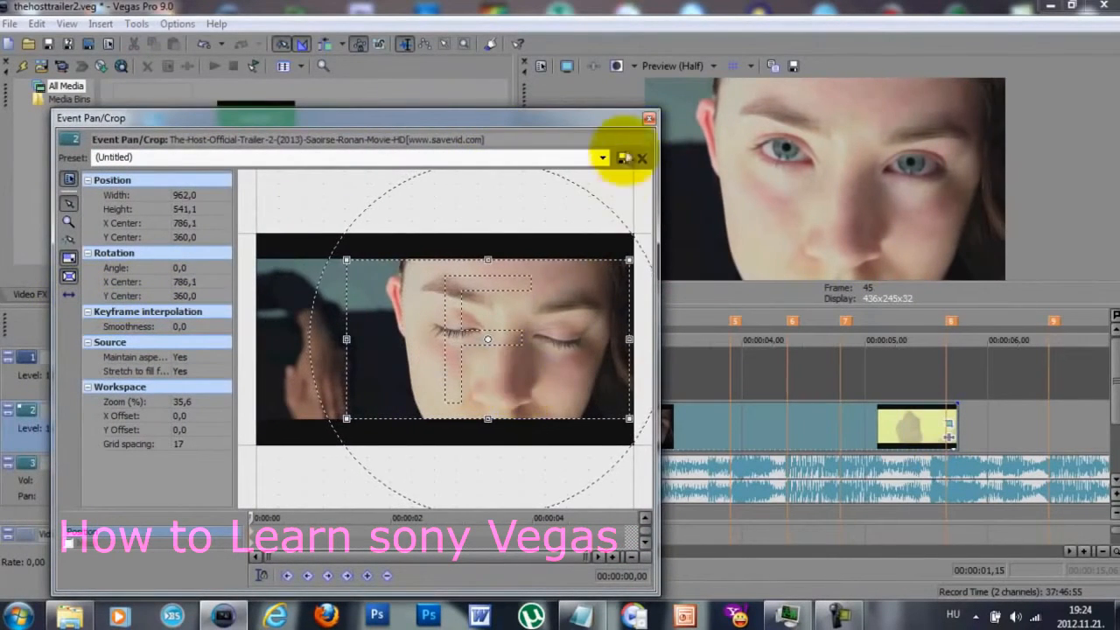
{"action": "left_click", "coordinate": [648, 117]}
Split the face clip at 00:00:01,16 and again where the fiery shot begins at 00:00:04,07
{"action": "left_click", "coordinate": [553, 424]}
{"action": "left_click", "coordinate": [372, 426]}
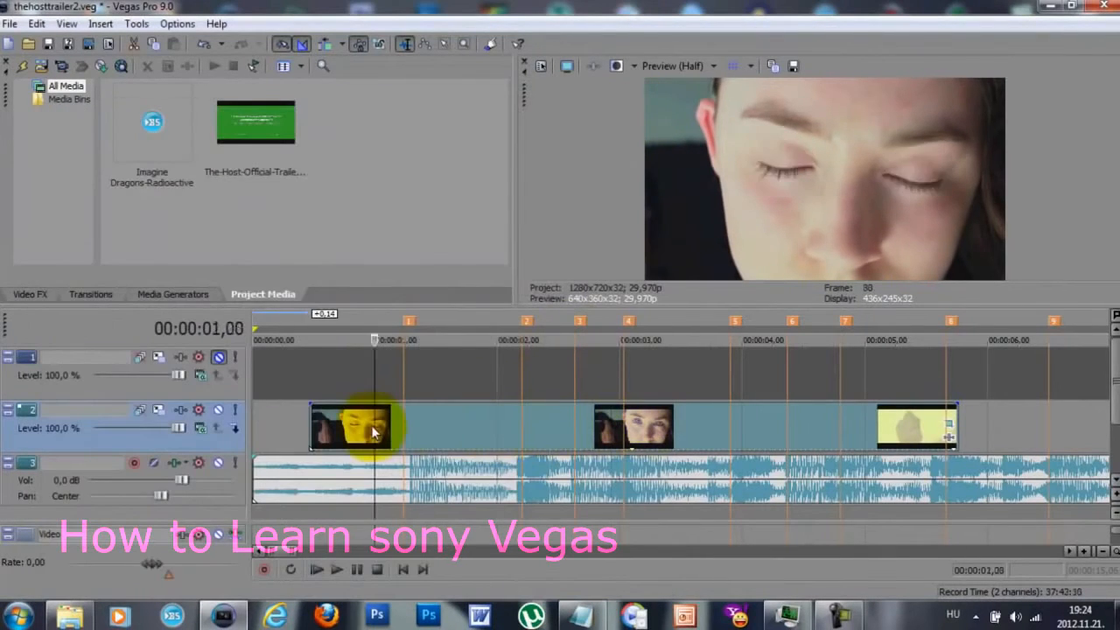
{"action": "left_click", "coordinate": [440, 428]}
{"action": "key", "text": "s"}
{"action": "left_click", "coordinate": [596, 422]}
{"action": "left_click", "coordinate": [659, 428]}
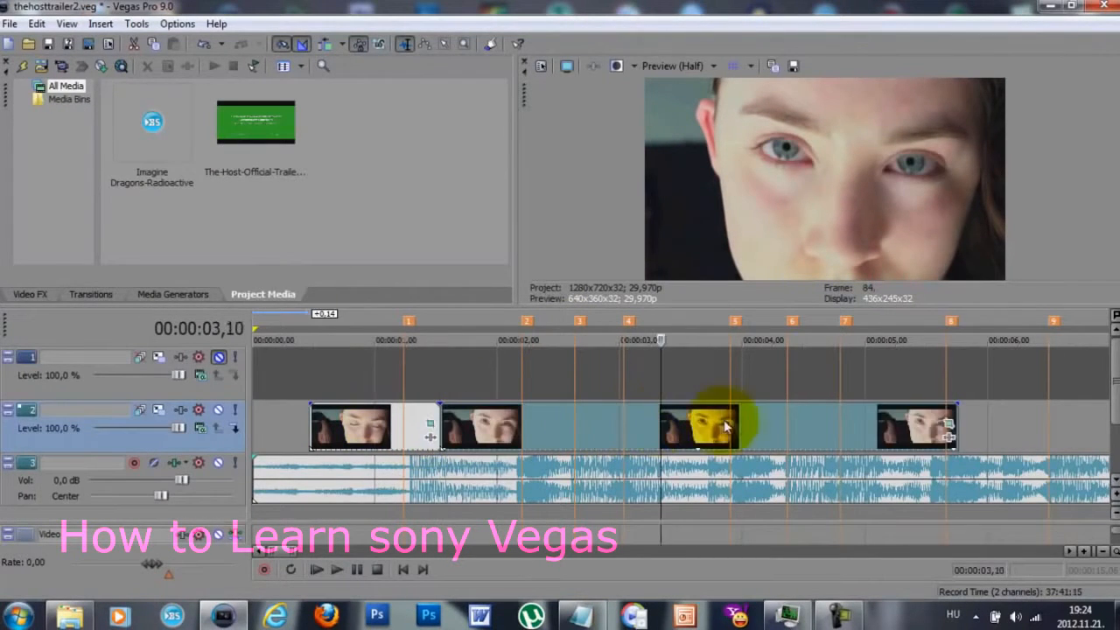
{"action": "left_click", "coordinate": [770, 420]}
{"action": "key", "text": "s"}
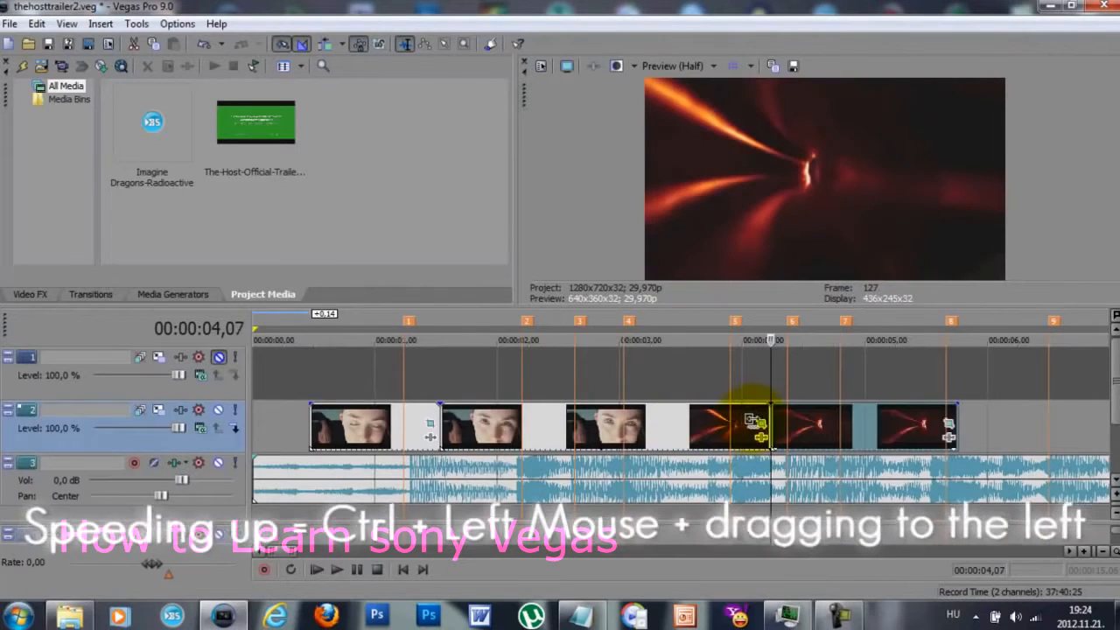
Speed up the middle face clip so it ends at marker 2, and move the fiery clip directly behind it
{"action": "left_click_drag", "start_coordinate": [770, 420], "coordinate": [522, 421]}
{"action": "left_click_drag", "start_coordinate": [795, 426], "coordinate": [557, 426]}
{"action": "left_click", "coordinate": [623, 411]}
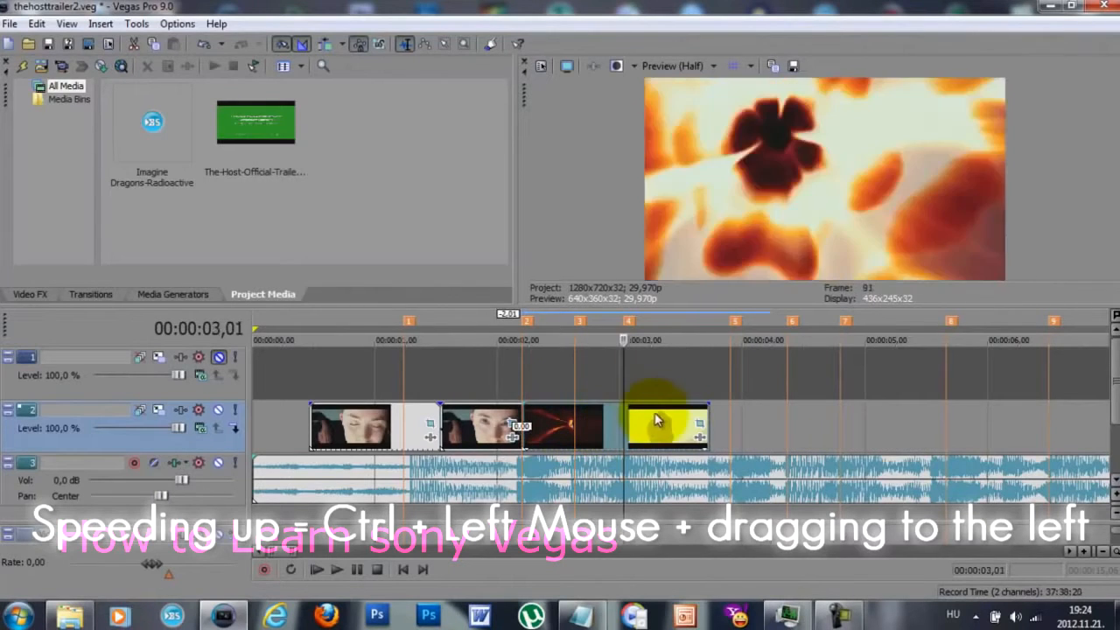
{"action": "left_click", "coordinate": [677, 412]}
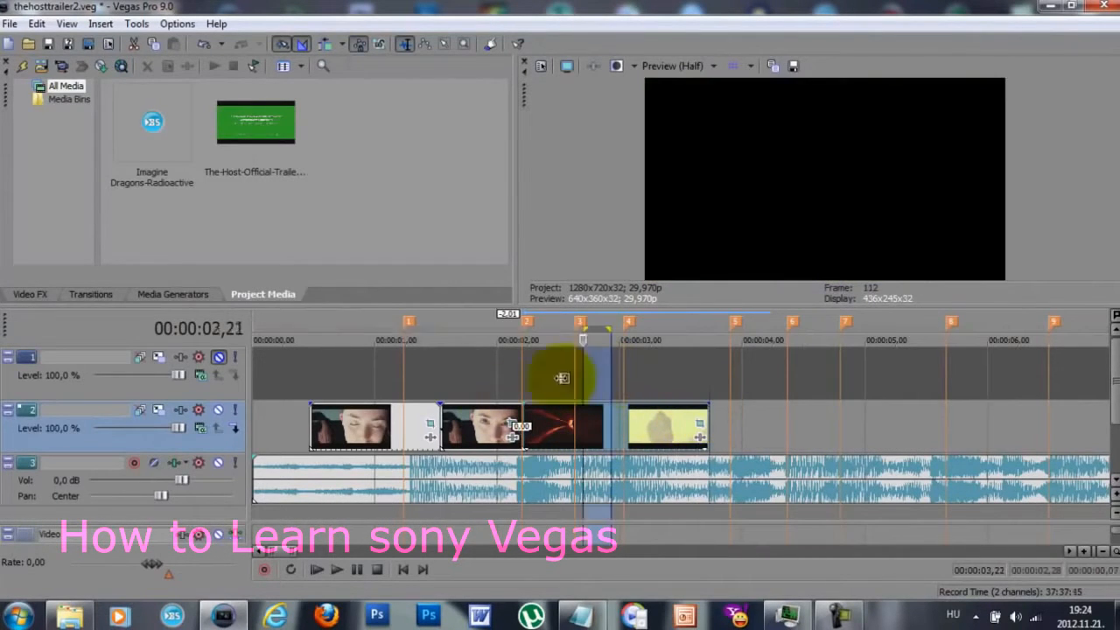
Select the range from the timeline start to about 00:00:02,27, build a RAM preview and play the edited clips
{"action": "left_click_drag", "start_coordinate": [610, 374], "coordinate": [289, 375]}
{"action": "key", "text": "shift+b"}
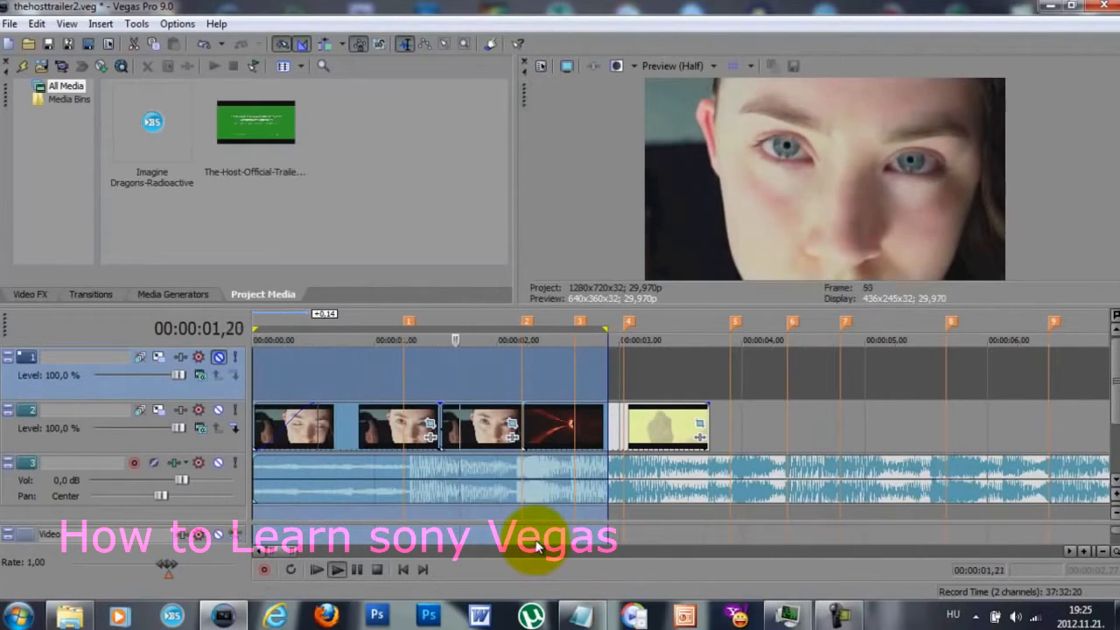
{"action": "scroll", "coordinate": [630, 477], "scroll_direction": "up", "scroll_amount": 1}
{"action": "left_click", "coordinate": [546, 446]}
{"action": "left_click", "coordinate": [363, 389]}
{"action": "key", "text": "space"}
Tighten the first face clip's Event Pan/Crop framing to 702,9 × 395,4, centred at 836,7 and 331,9, with a 1,1 angle
{"action": "left_click", "coordinate": [523, 425]}
{"action": "left_click_drag", "start_coordinate": [478, 420], "coordinate": [523, 341]}
{"action": "left_click", "coordinate": [69, 295]}
{"action": "scroll", "coordinate": [516, 385], "scroll_direction": "down", "scroll_amount": 1}
{"action": "left_click", "coordinate": [69, 295]}
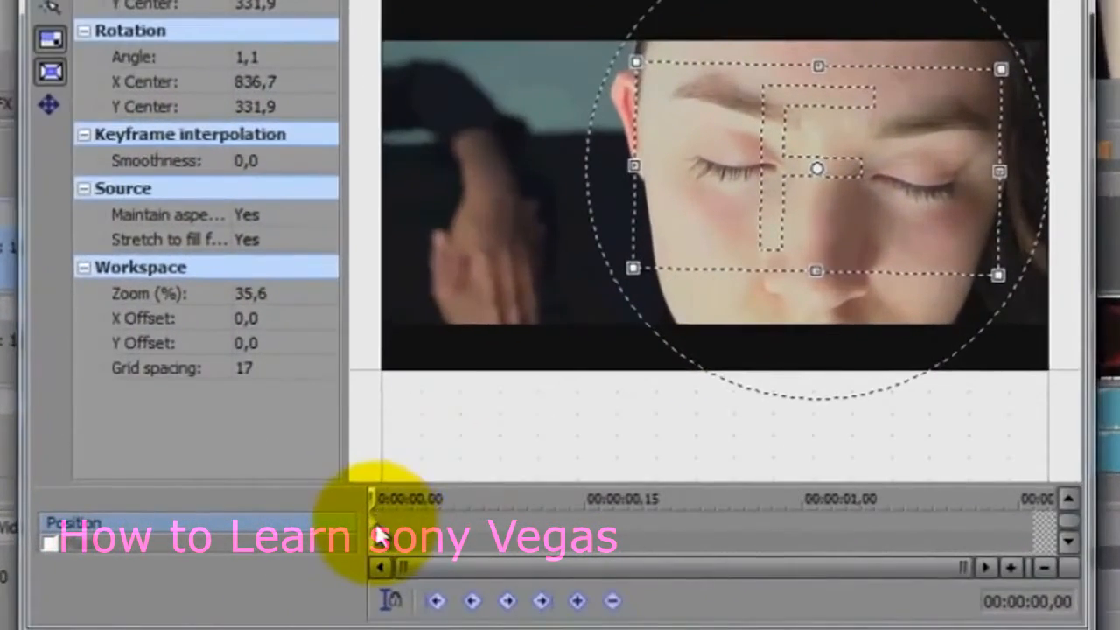
Copy the first face clip's pan/crop keyframe and paste it into the sped-up face clip and the fiery clip
{"action": "right_click", "coordinate": [253, 533]}
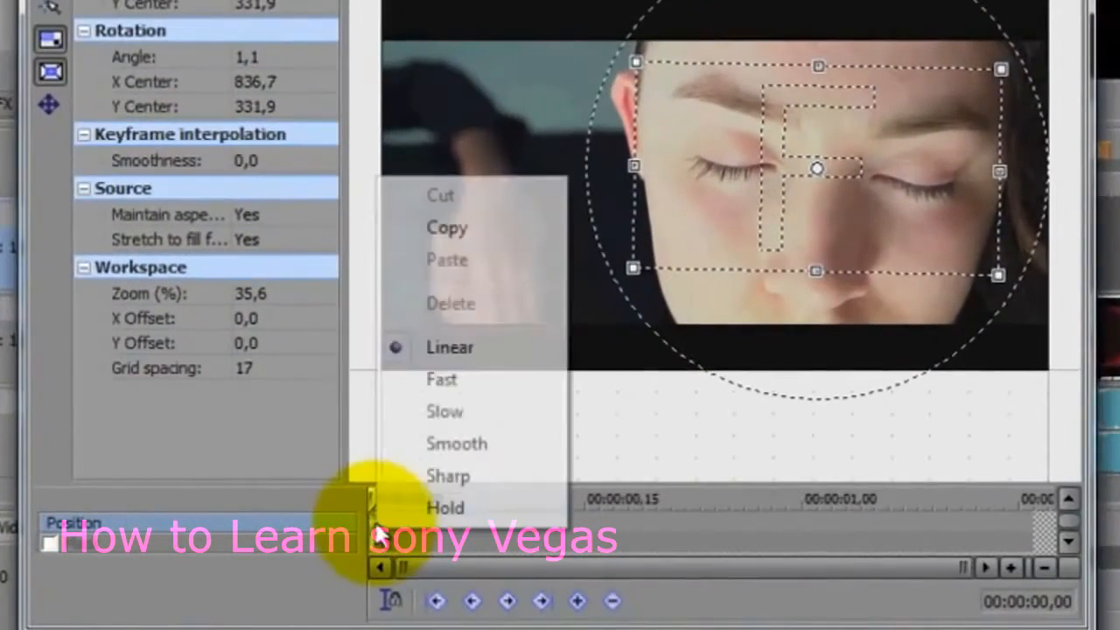
{"action": "left_click", "coordinate": [476, 225]}
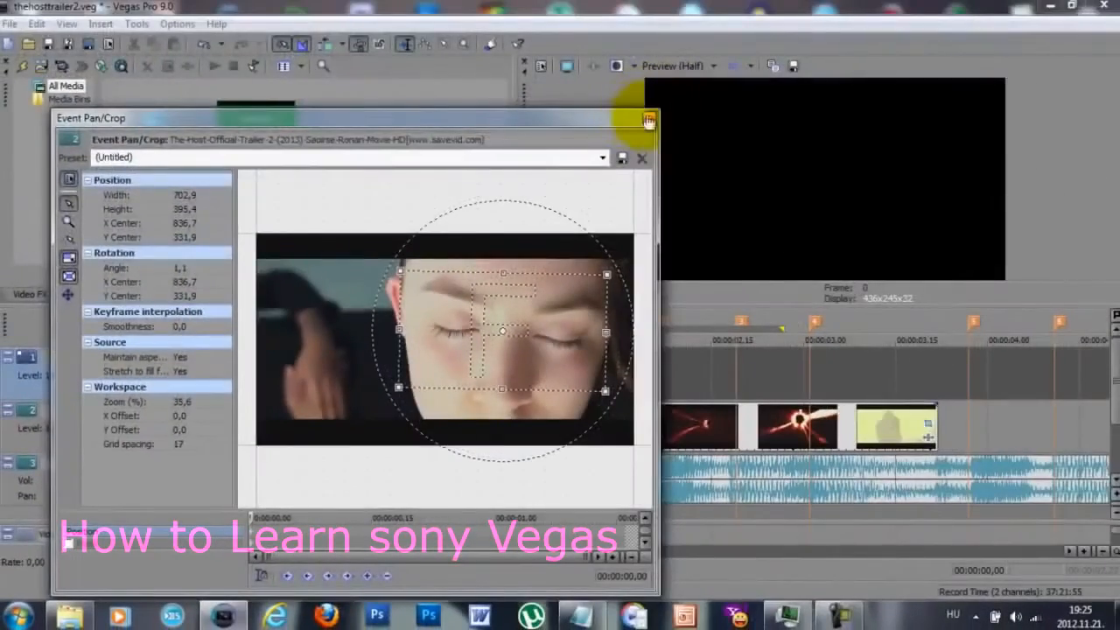
{"action": "left_click", "coordinate": [649, 120]}
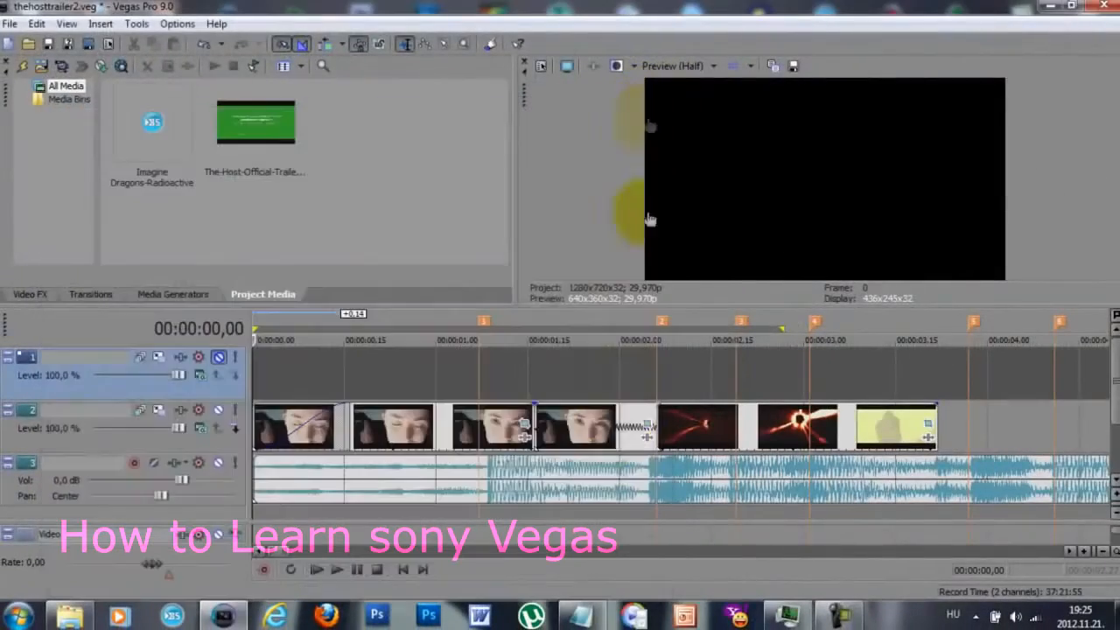
{"action": "left_click", "coordinate": [496, 416]}
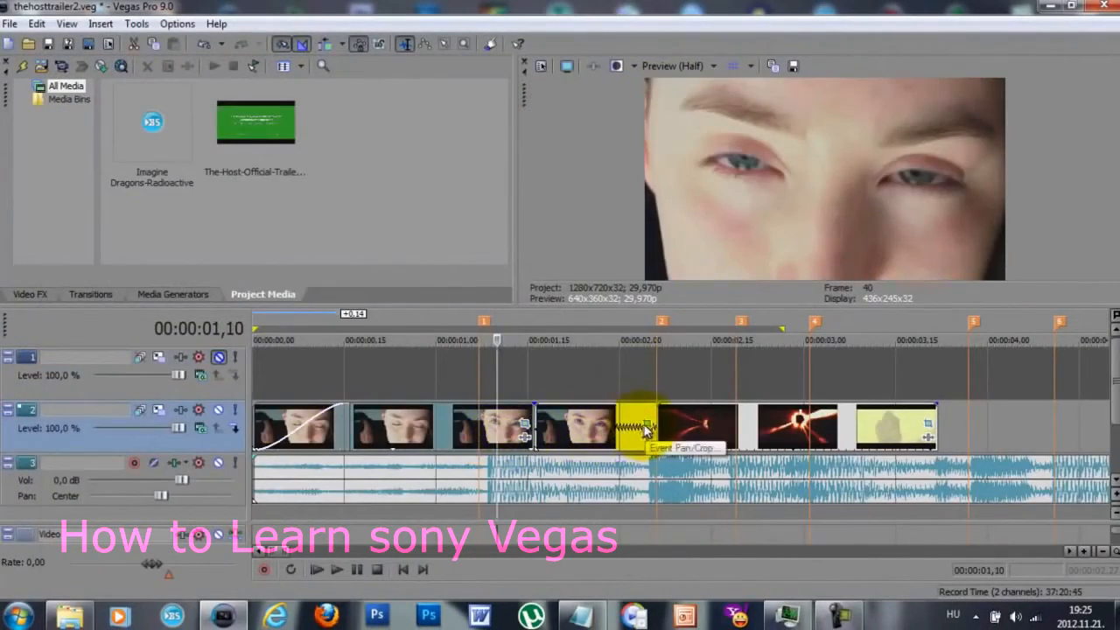
{"action": "left_click", "coordinate": [645, 429]}
{"action": "right_click", "coordinate": [253, 533]}
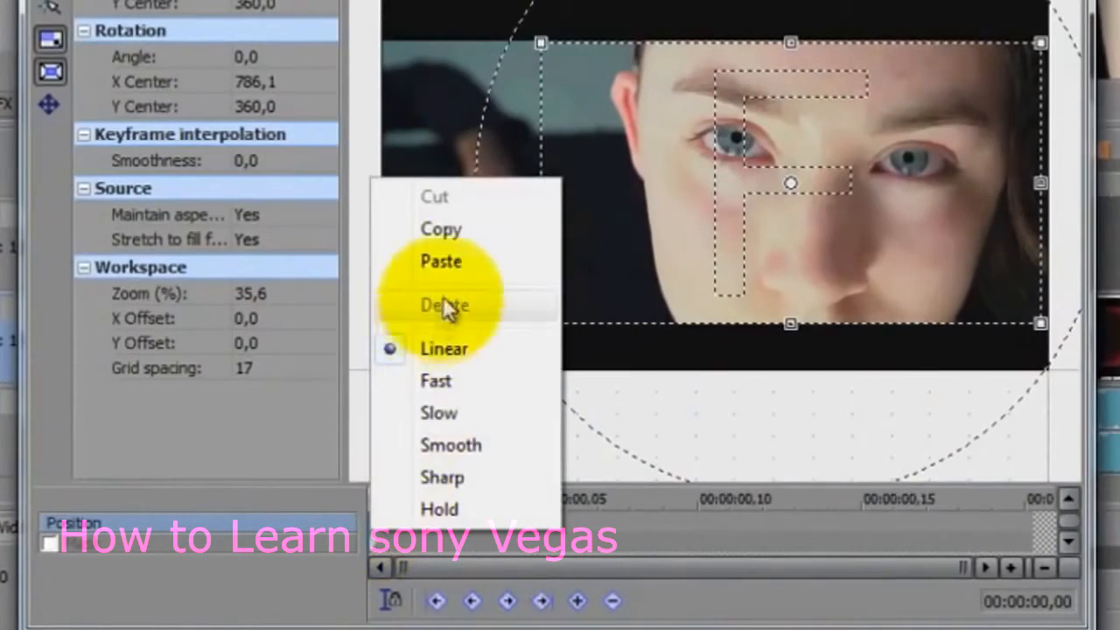
{"action": "left_click", "coordinate": [441, 262]}
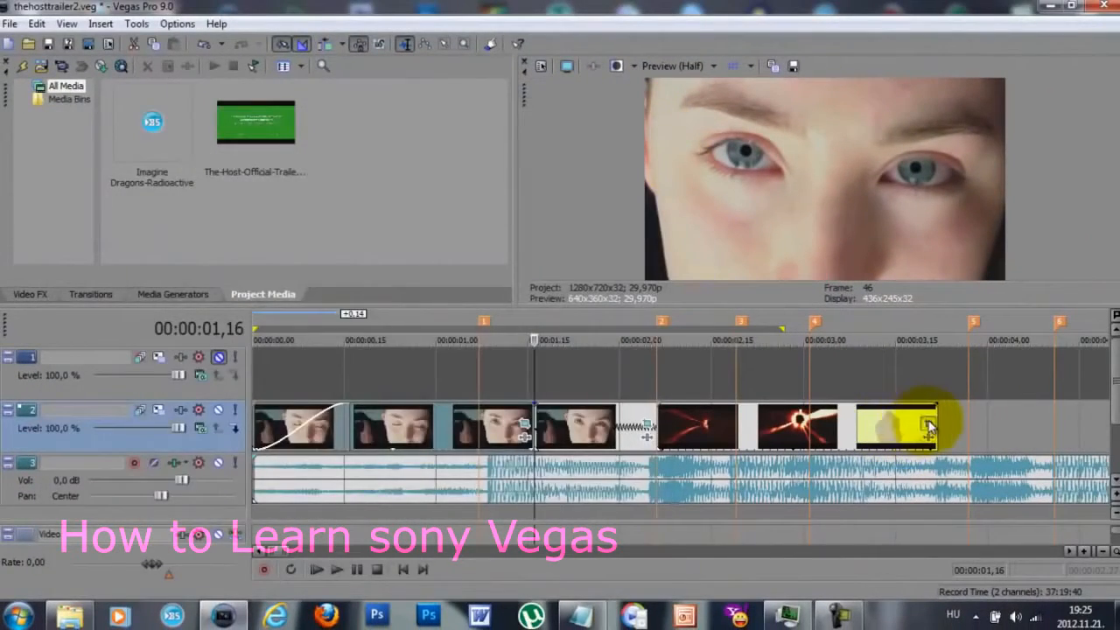
{"action": "left_click", "coordinate": [928, 426]}
{"action": "right_click", "coordinate": [252, 522]}
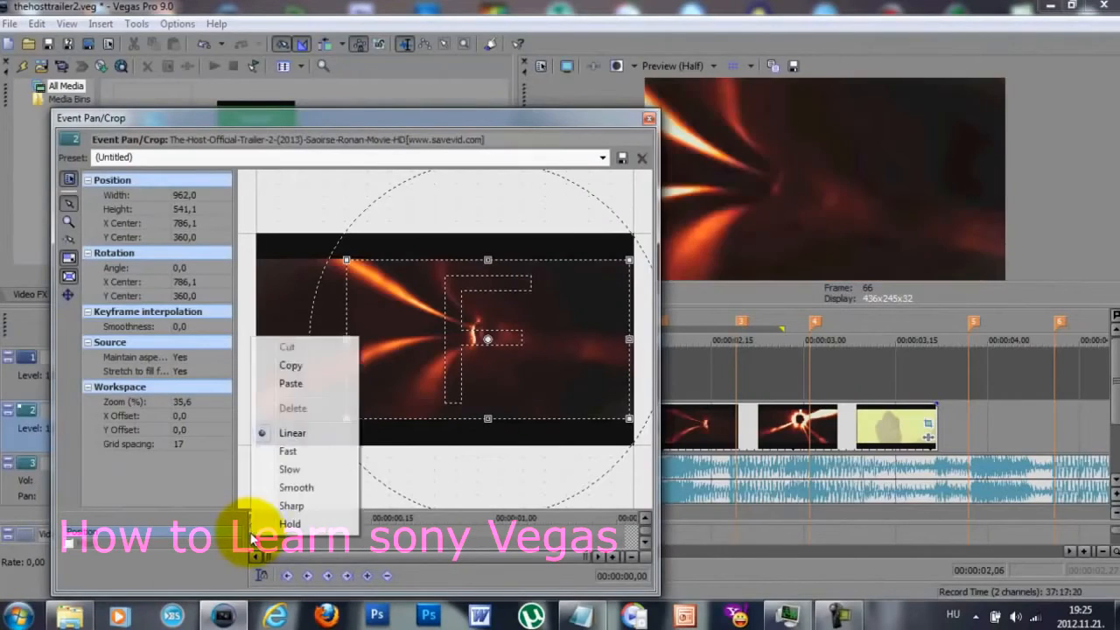
{"action": "left_click", "coordinate": [302, 387]}
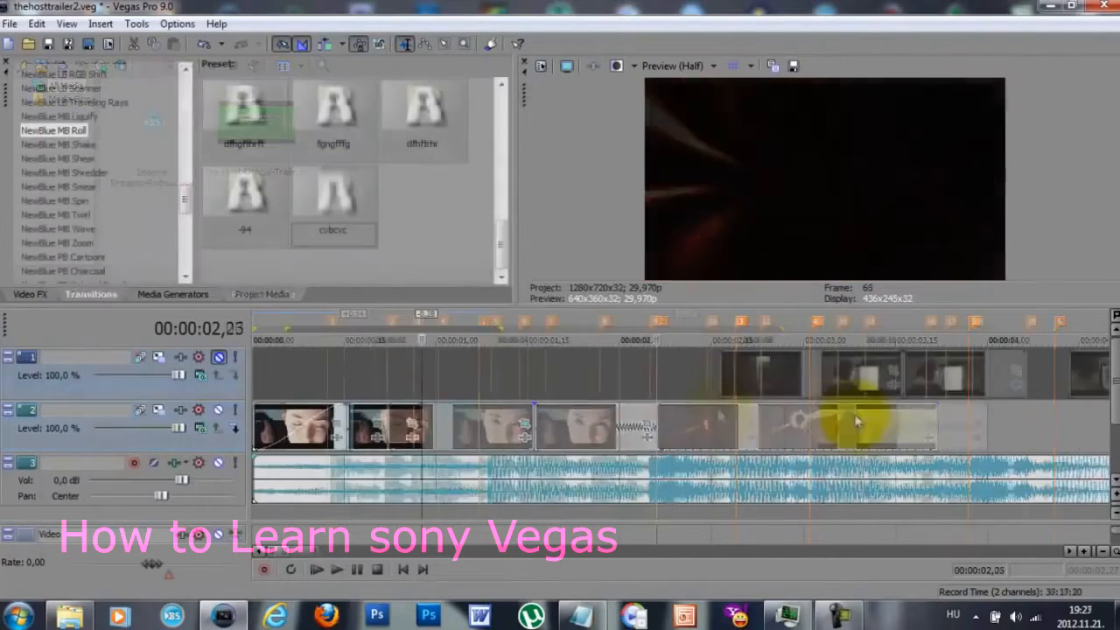
Trim the beginning of the first face clip so it starts at 00:00:00,17
{"action": "left_click", "coordinate": [290, 372]}
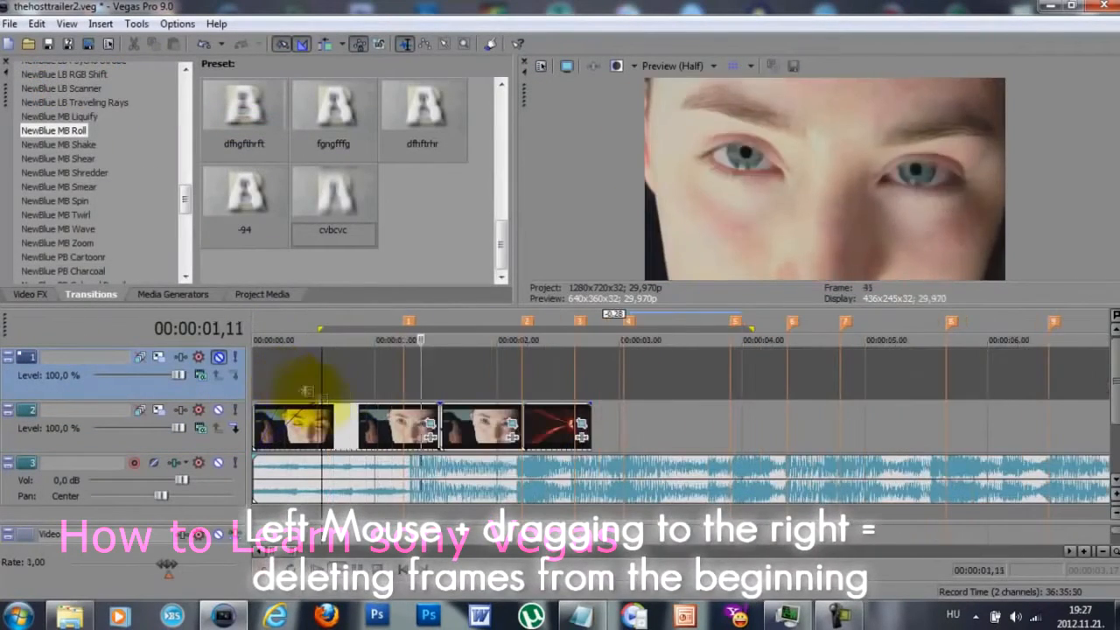
{"action": "key", "text": "space"}
{"action": "left_click_drag", "start_coordinate": [254, 413], "coordinate": [322, 415]}
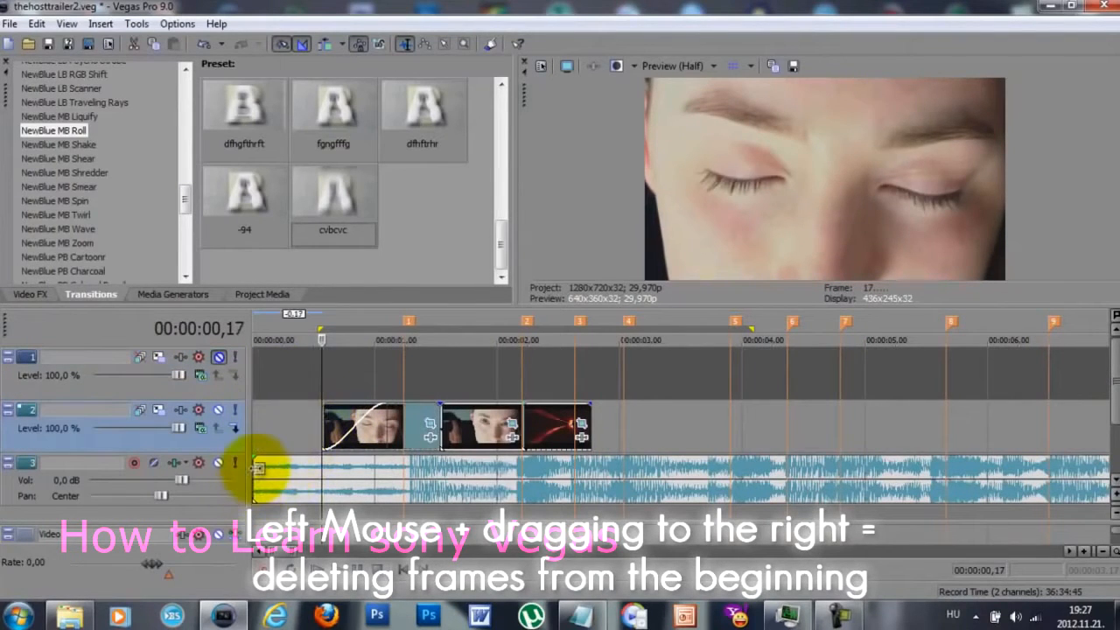
Trim the beginning of the music clip so it starts at 00:00:00,17 with the first face clip, and play the section
{"action": "left_click_drag", "start_coordinate": [252, 464], "coordinate": [322, 455]}
{"action": "key", "text": "space"}
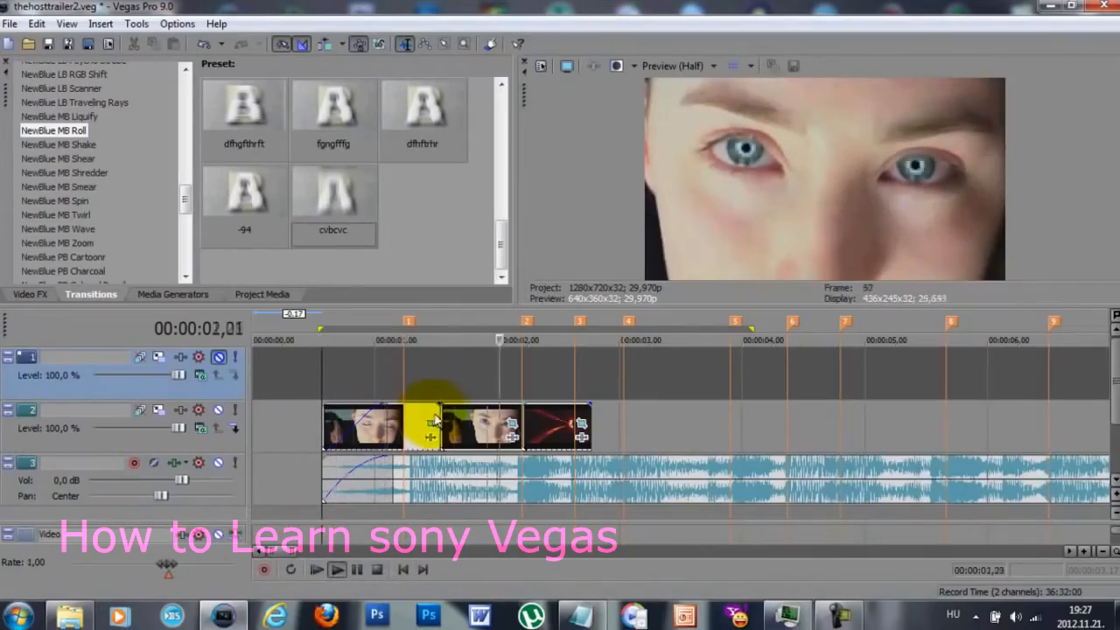
{"action": "key", "text": "space"}
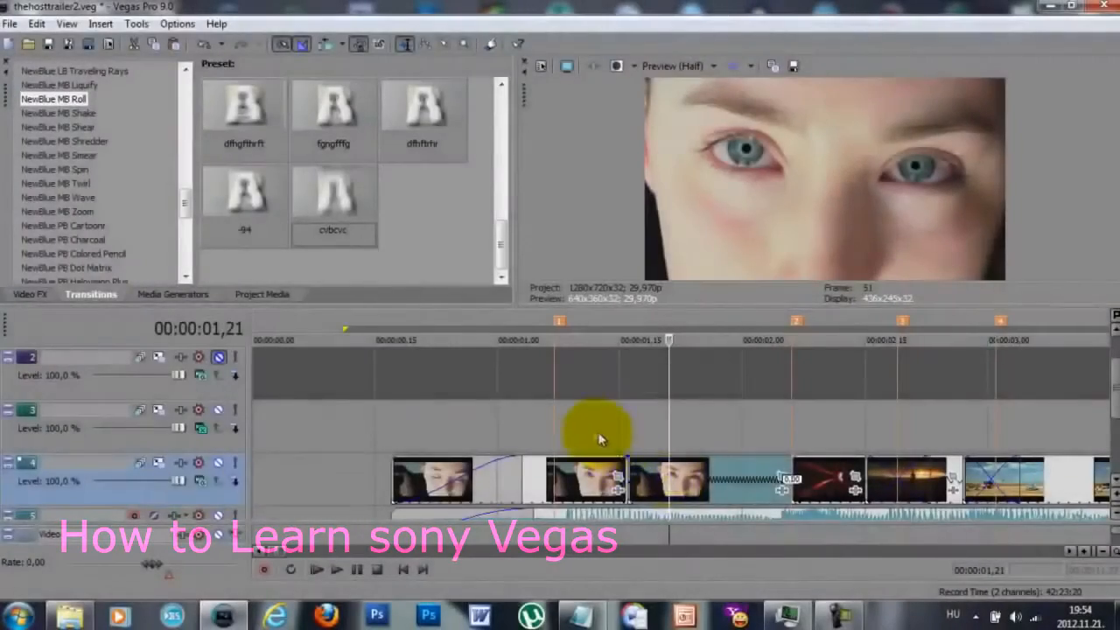
Copy the second face clip onto the empty video track directly above it, at the same time position
{"action": "key", "text": "space"}
{"action": "key", "text": "space"}
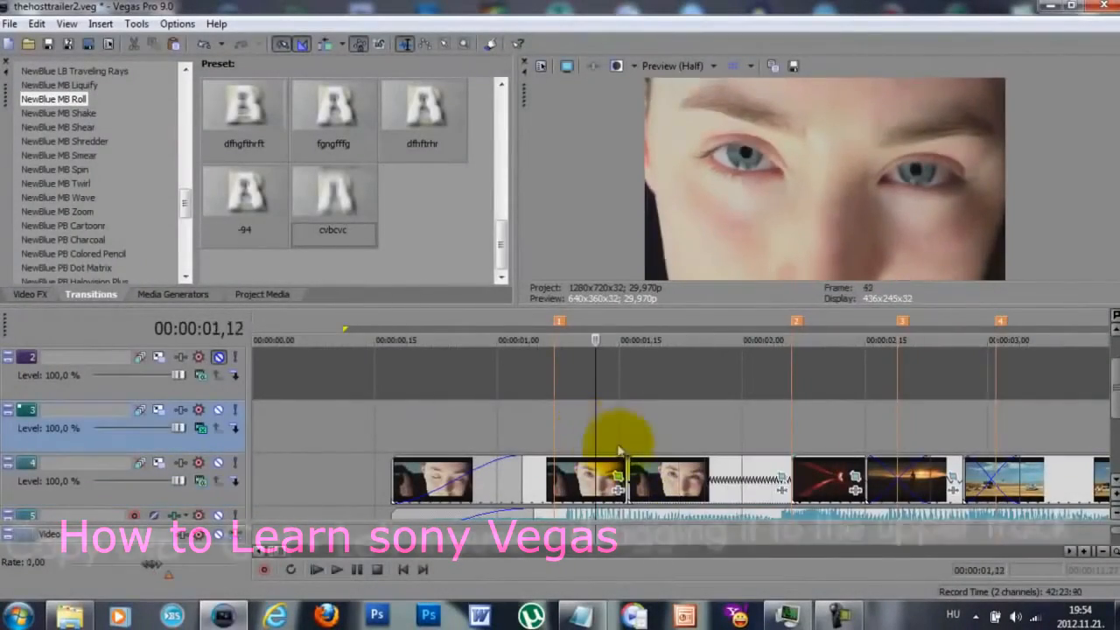
{"action": "left_click", "coordinate": [675, 482]}
{"action": "left_click_drag", "start_coordinate": [659, 461], "coordinate": [670, 428]}
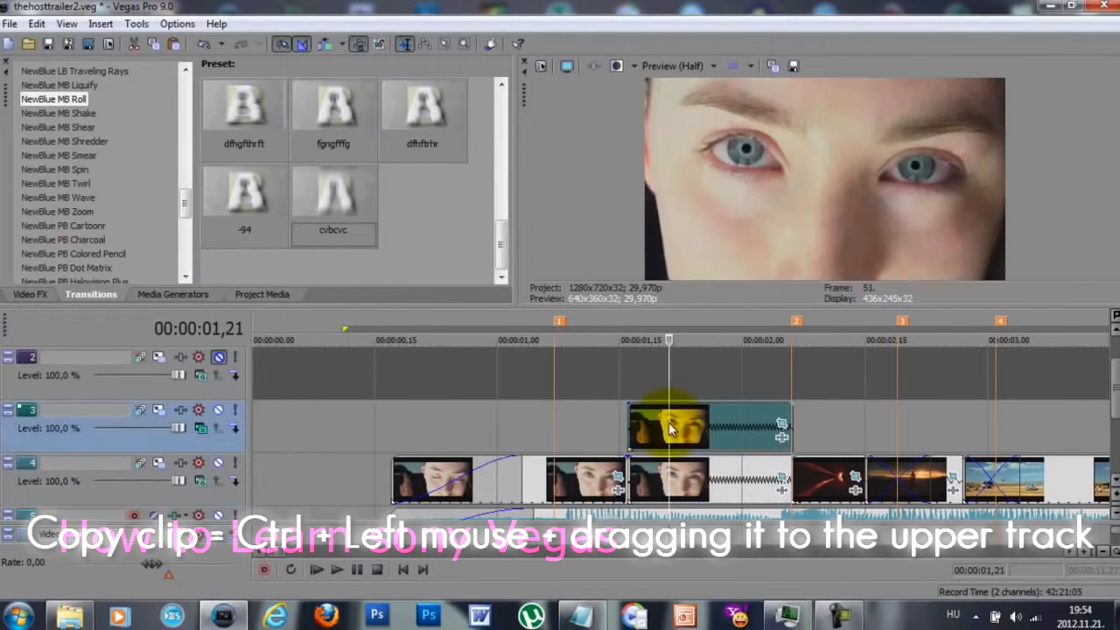
Apply the 100% Black and White video effect to the original second face clip on track 4
{"action": "left_click", "coordinate": [30, 294]}
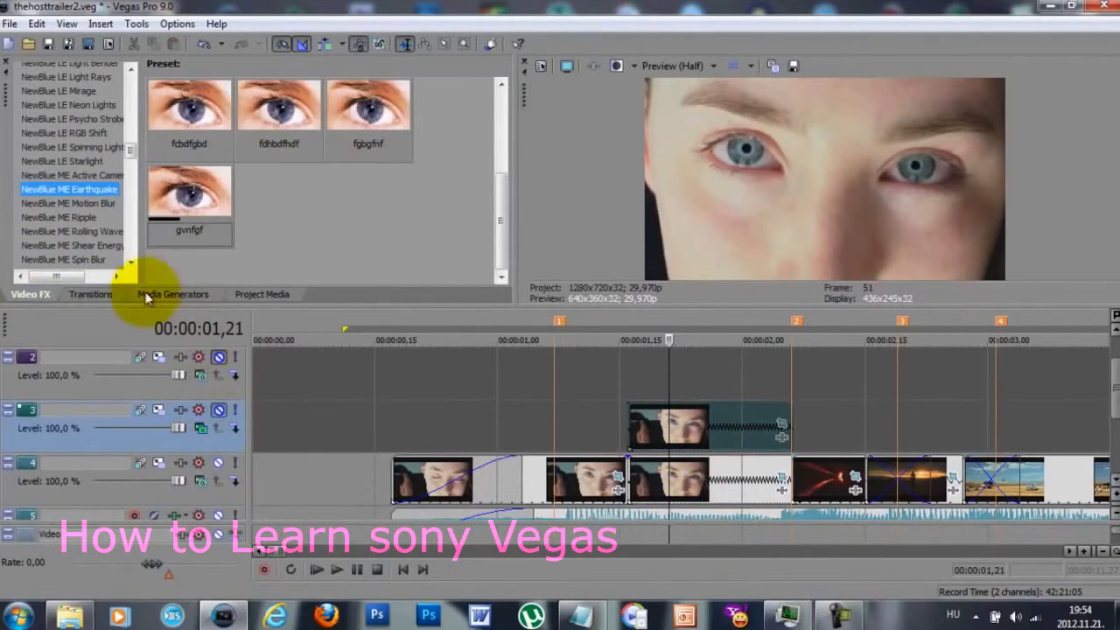
{"action": "left_click_drag", "start_coordinate": [131, 153], "coordinate": [133, 82]}
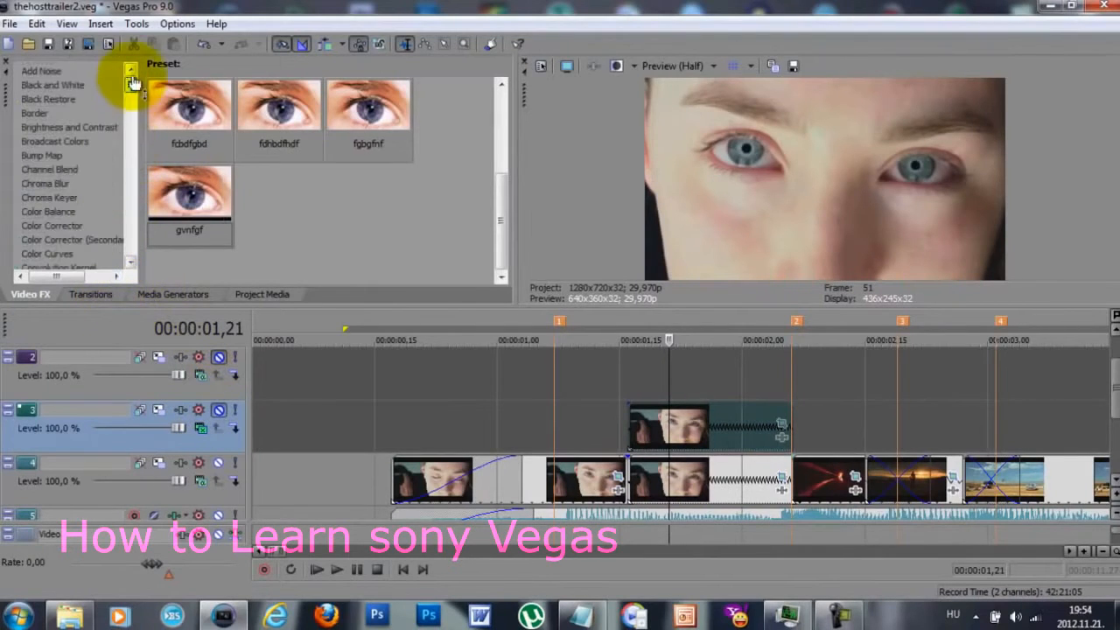
{"action": "left_click", "coordinate": [53, 84]}
{"action": "left_click_drag", "start_coordinate": [179, 220], "coordinate": [652, 438]}
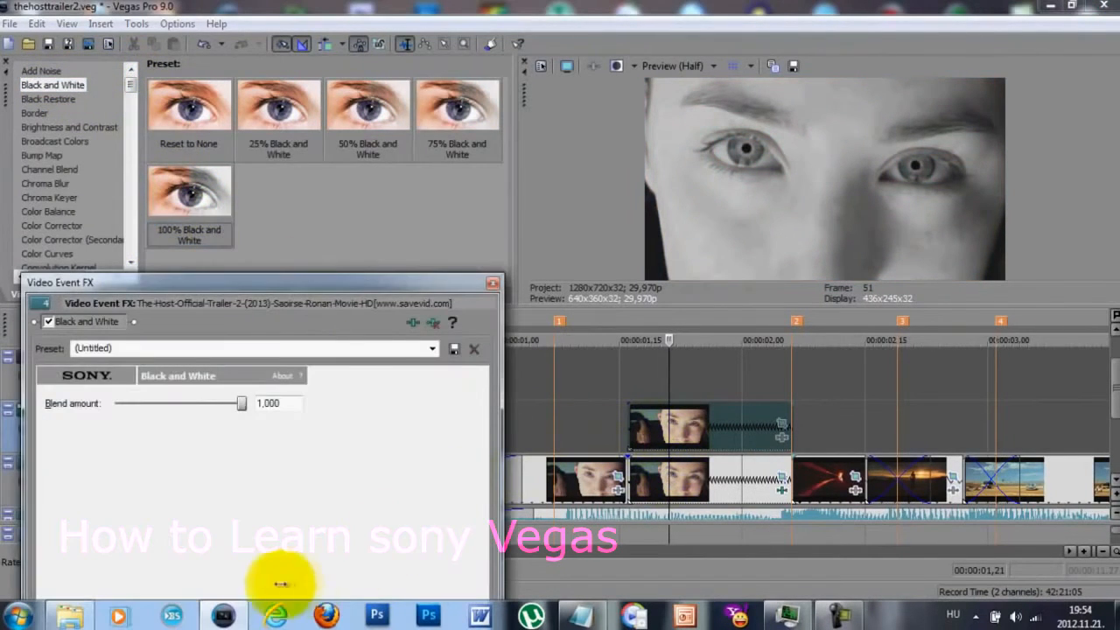
Keyframe the Black and White effect at 00:00:00,08 with a 1,000 blend amount, and reduce the blend at the clip's start to the minimum
{"action": "left_click_drag", "start_coordinate": [380, 280], "coordinate": [376, 197]}
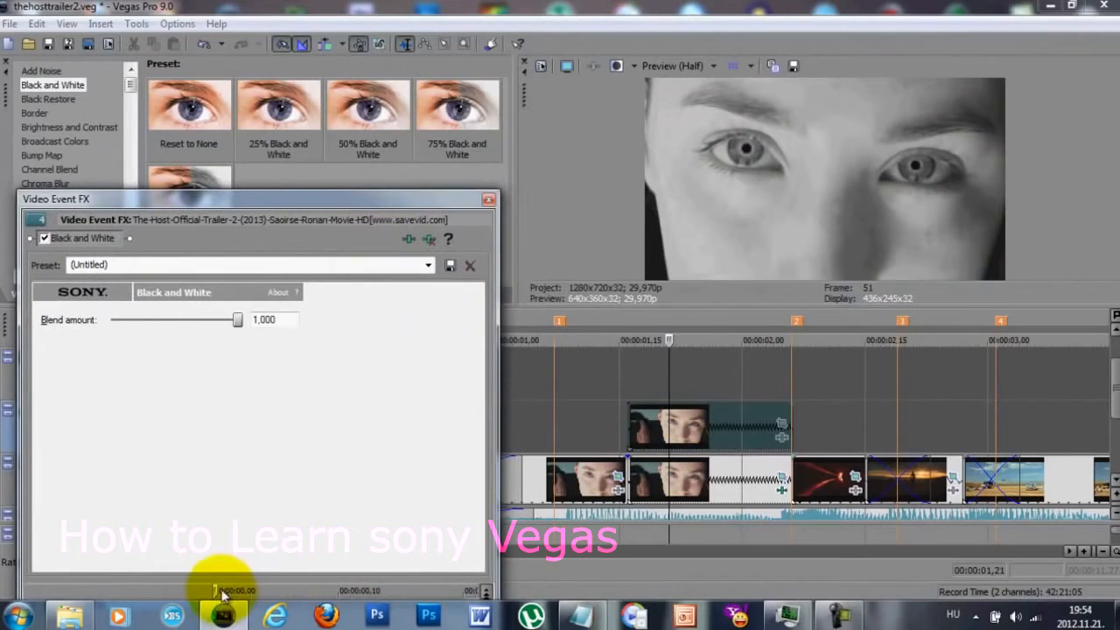
{"action": "left_click_drag", "start_coordinate": [379, 201], "coordinate": [378, 102]}
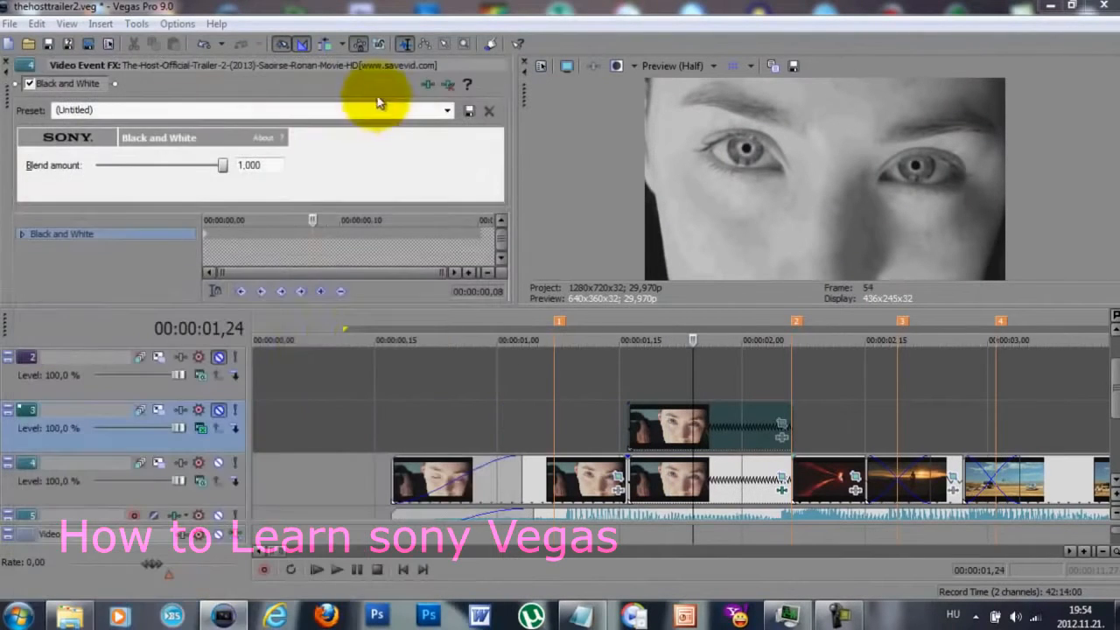
{"action": "left_click_drag", "start_coordinate": [8, 121], "coordinate": [29, 147]}
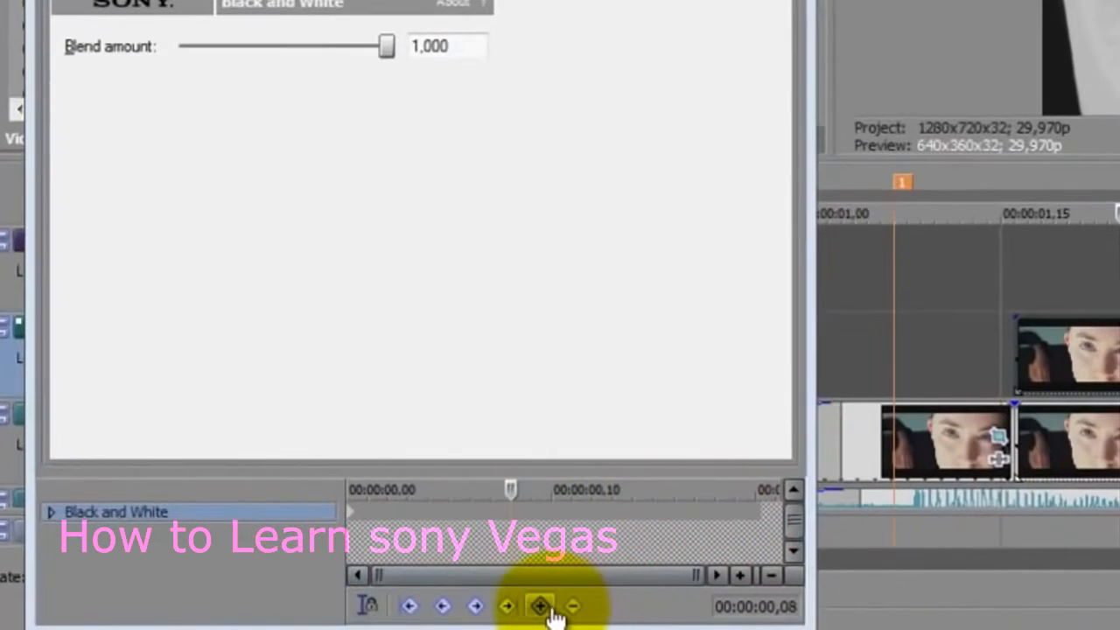
{"action": "left_click", "coordinate": [544, 607]}
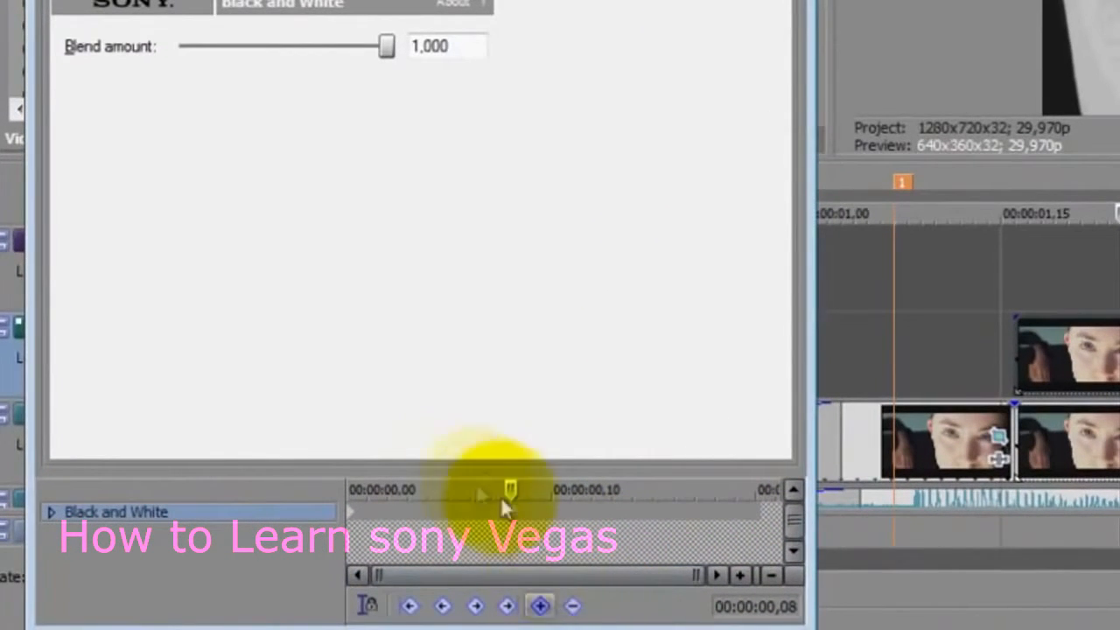
{"action": "left_click", "coordinate": [347, 513]}
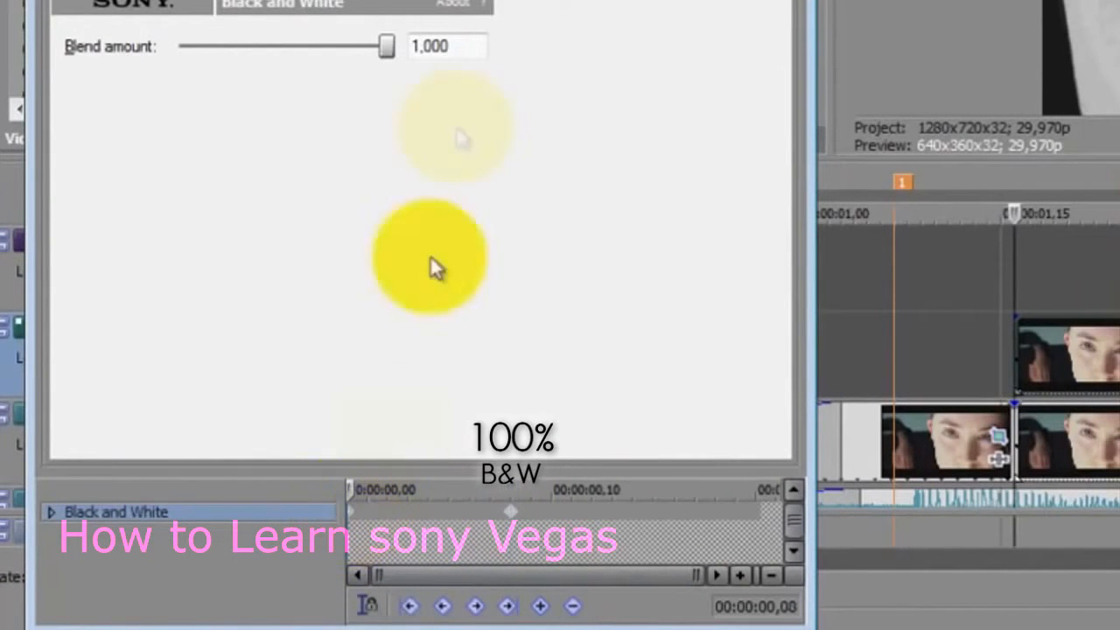
{"action": "left_click_drag", "start_coordinate": [386, 47], "coordinate": [11, 50]}
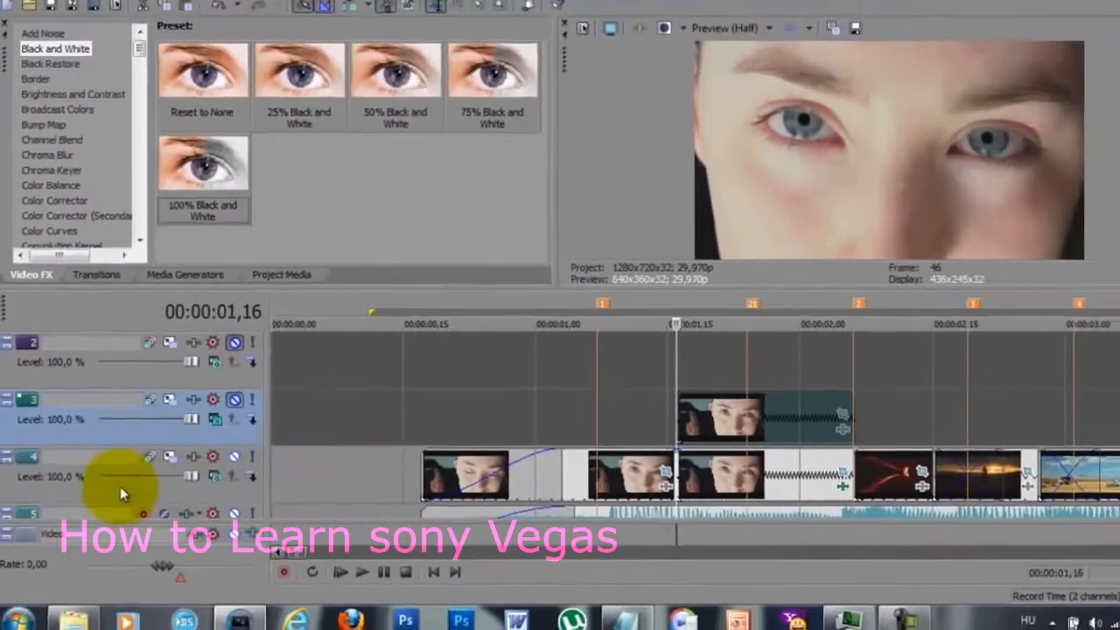
Insert a new video track above track 4 and move the copied face clip down onto it
{"action": "right_click", "coordinate": [120, 486]}
{"action": "left_click", "coordinate": [200, 315]}
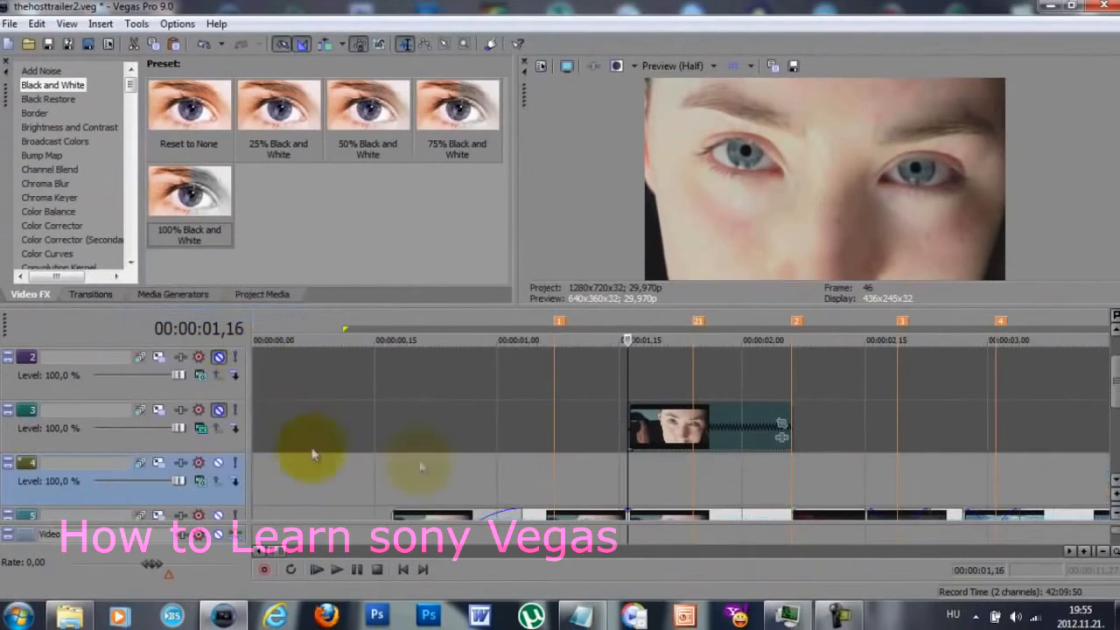
{"action": "left_click_drag", "start_coordinate": [658, 493], "coordinate": [667, 488]}
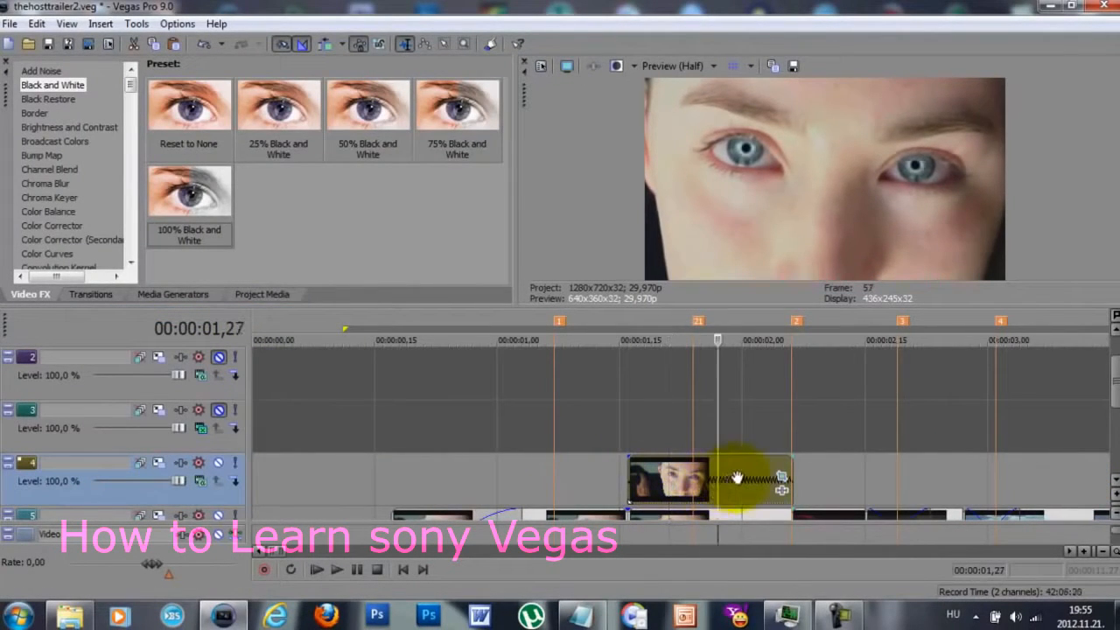
Enable the mask in the copied clip's Event Pan/Crop and outline both irises with closed positive anchor paths
{"action": "left_click", "coordinate": [782, 479]}
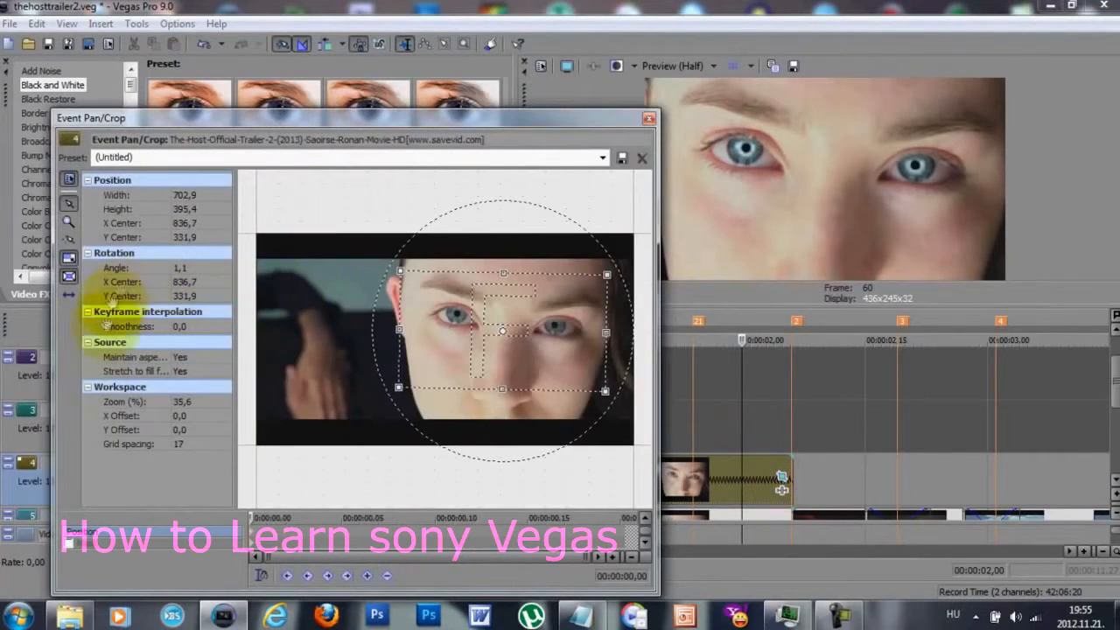
{"action": "left_click", "coordinate": [70, 536]}
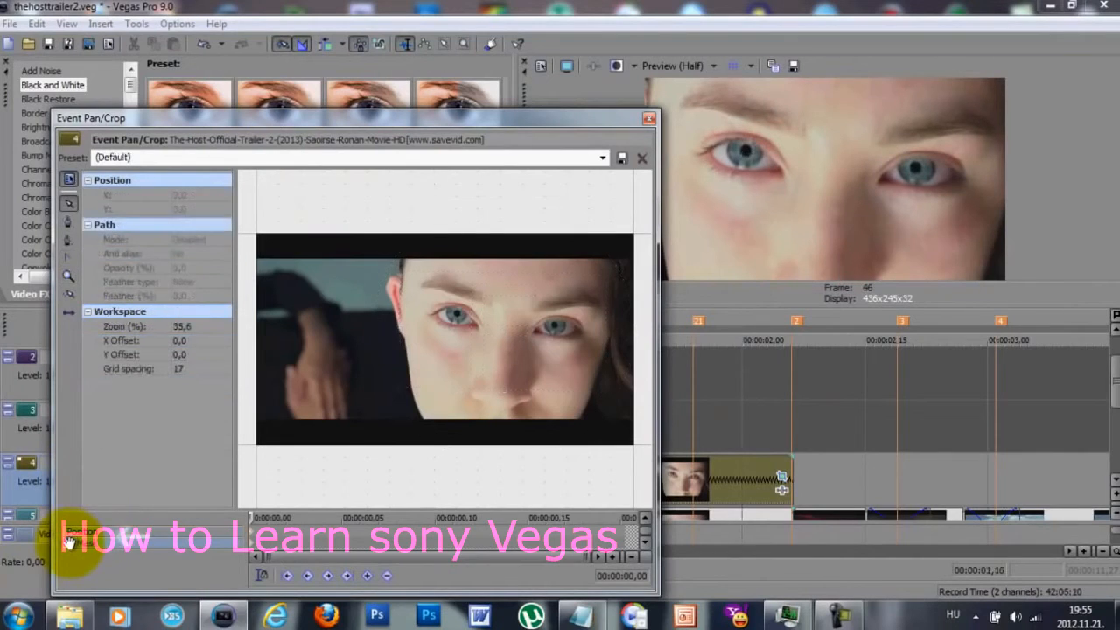
{"action": "scroll", "coordinate": [577, 321], "scroll_direction": "up", "scroll_amount": 5}
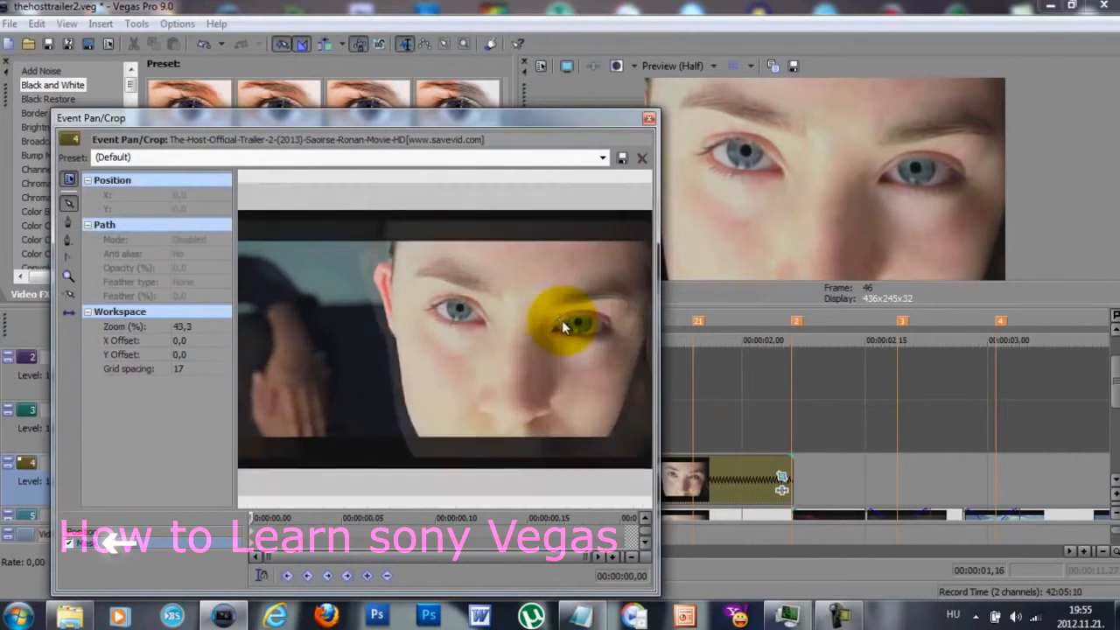
{"action": "scroll", "coordinate": [578, 271], "scroll_direction": "up", "scroll_amount": 1}
{"action": "left_click_drag", "start_coordinate": [583, 257], "coordinate": [467, 315]}
{"action": "scroll", "coordinate": [466, 315], "scroll_direction": "up", "scroll_amount": 1}
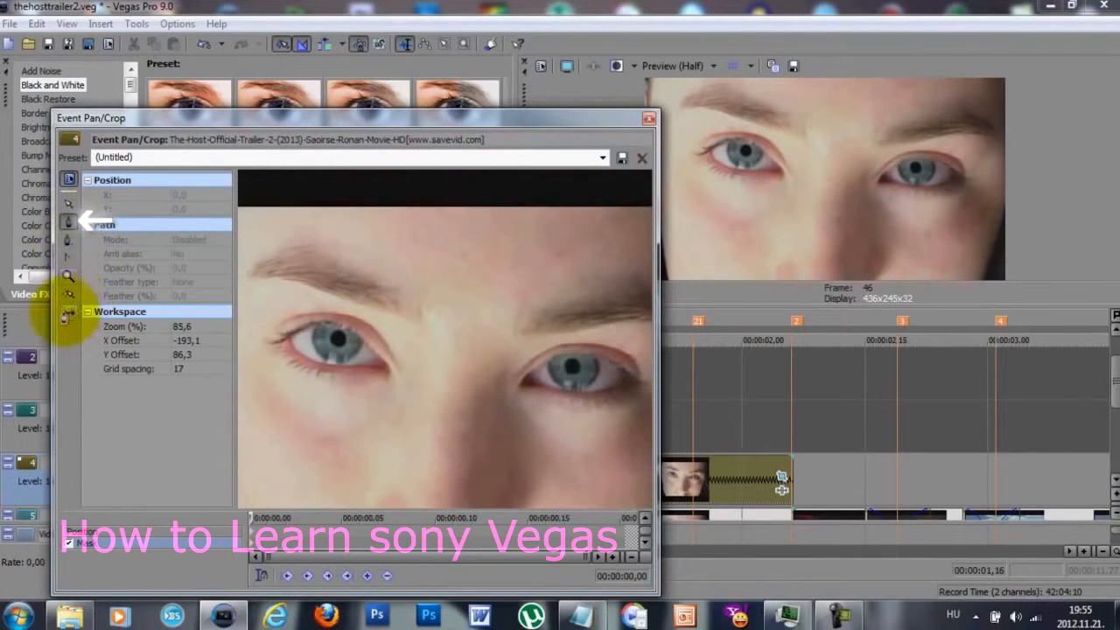
{"action": "left_click", "coordinate": [67, 312]}
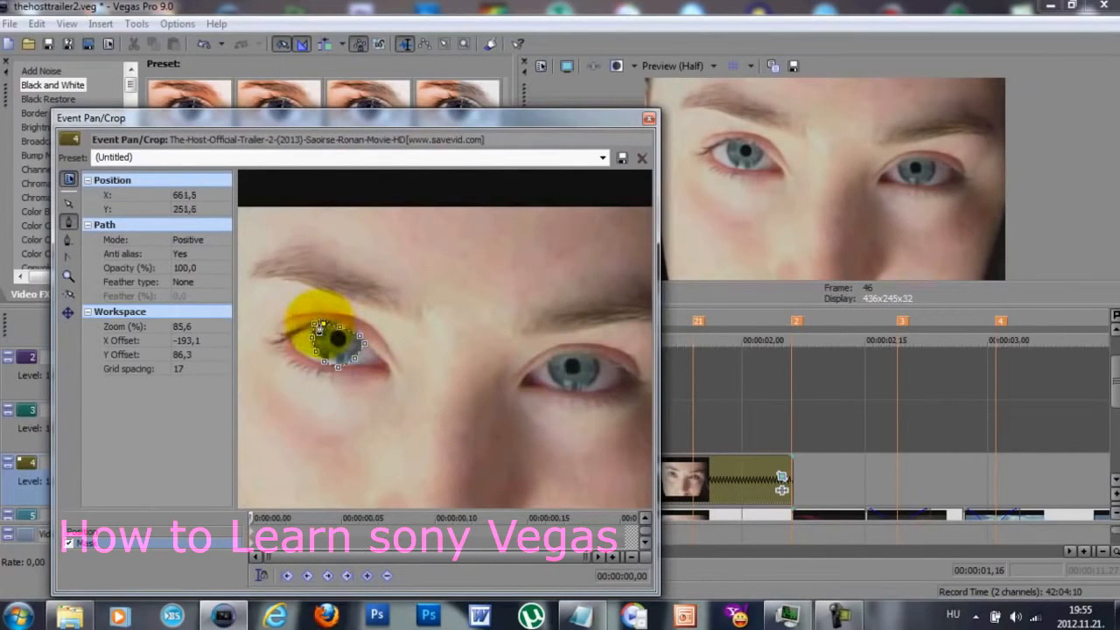
{"action": "left_click", "coordinate": [314, 329]}
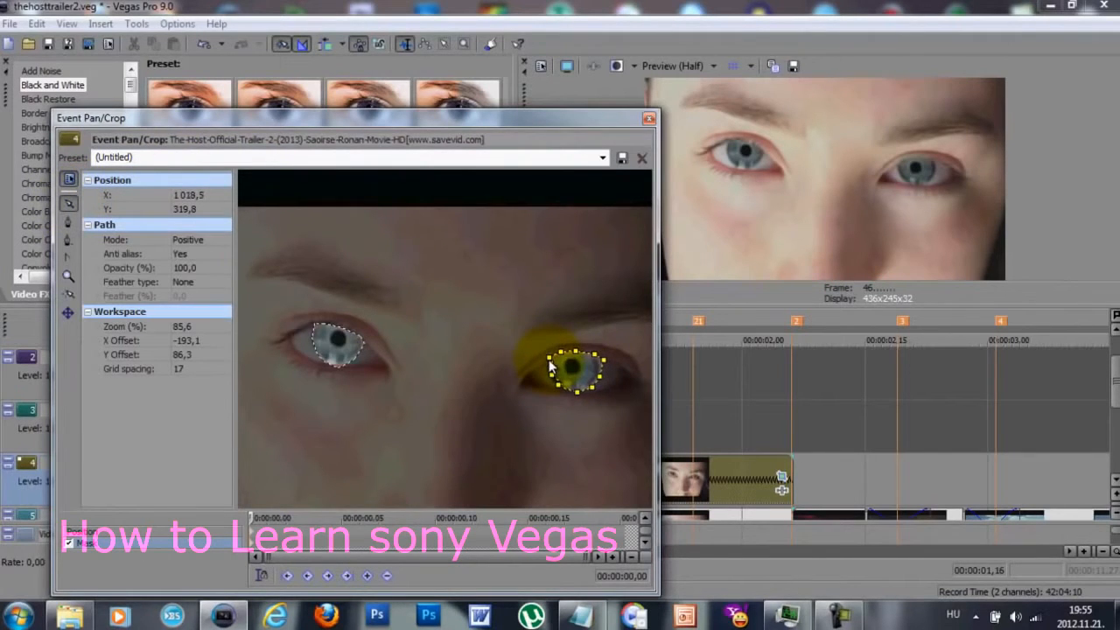
{"action": "left_click", "coordinate": [648, 117]}
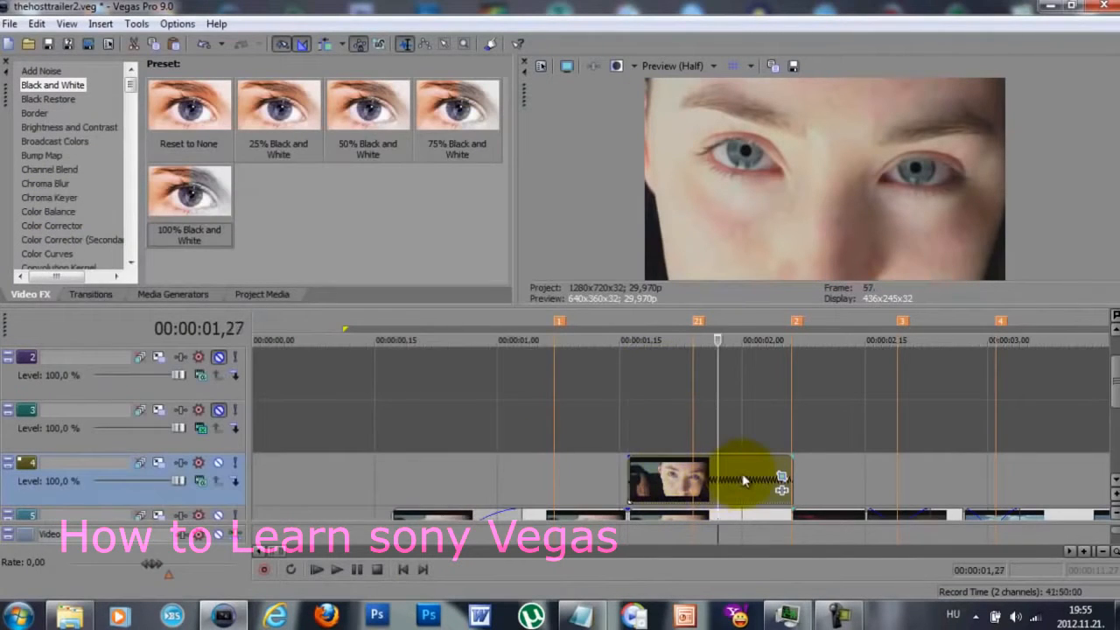
With the playhead at 00:00:02,00, shift one eye's mask path toward the nose bridge so it uncovers the left iris in the preview
{"action": "left_click", "coordinate": [743, 480]}
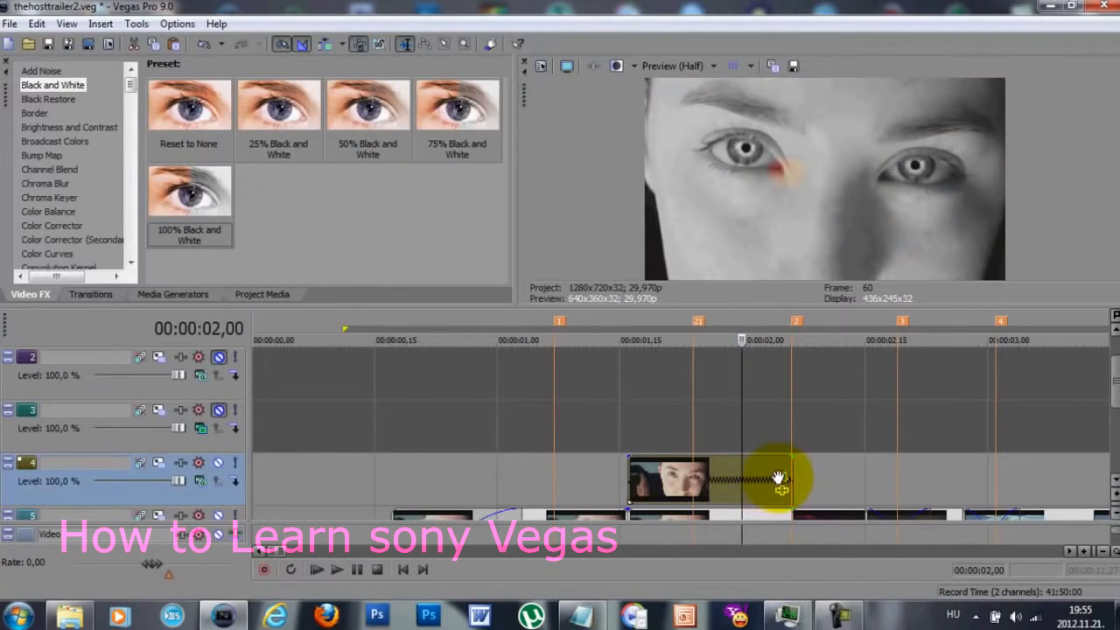
{"action": "left_click", "coordinate": [779, 478]}
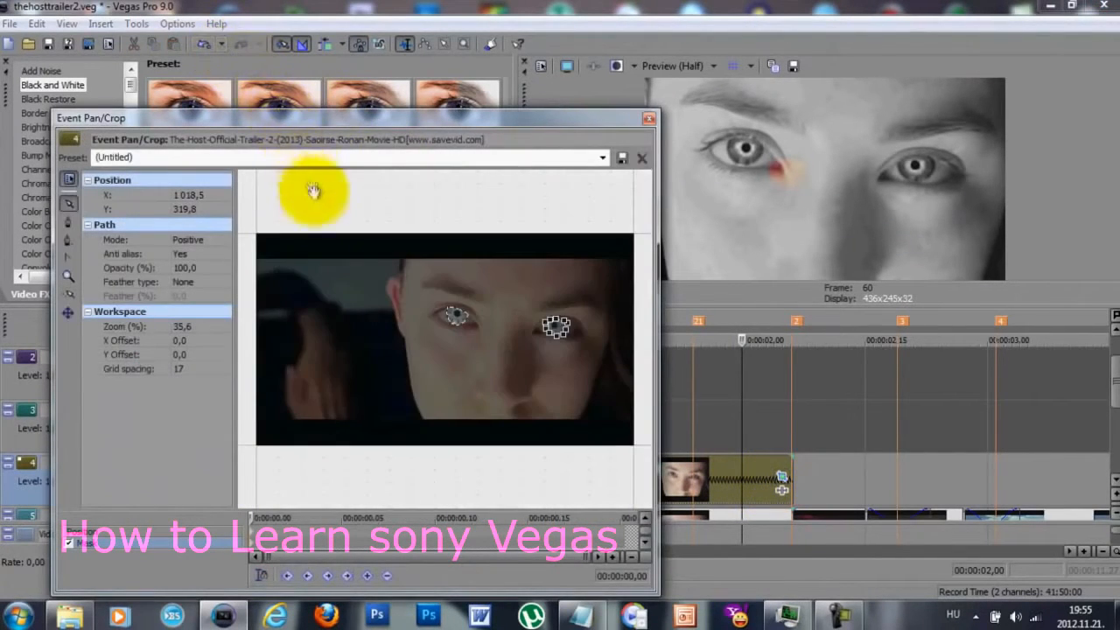
{"action": "scroll", "coordinate": [500, 293], "scroll_direction": "up", "scroll_amount": 5}
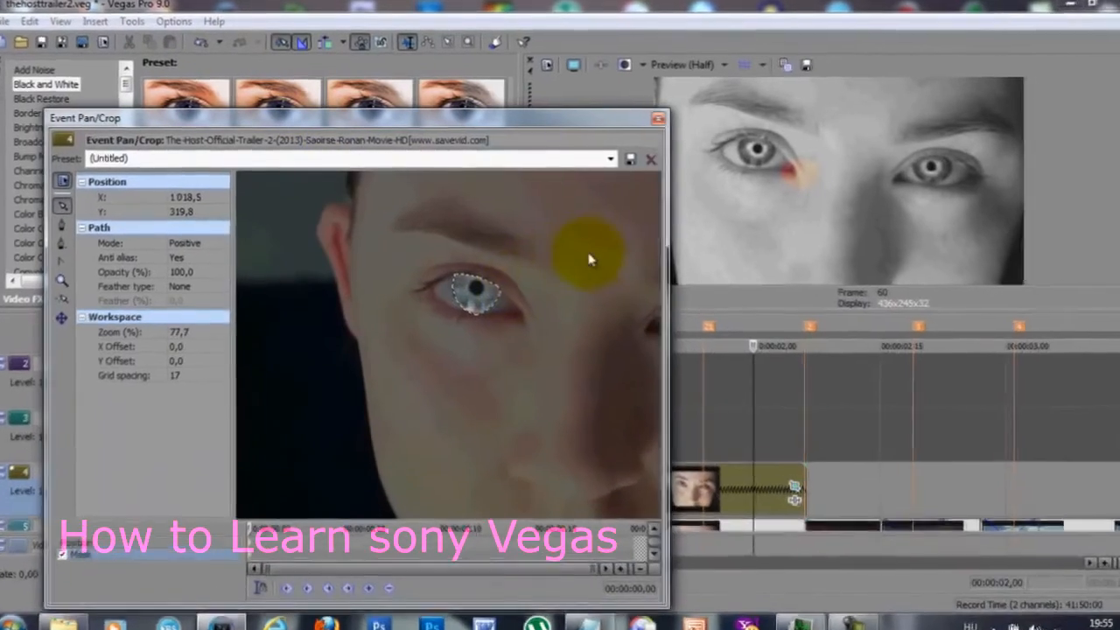
{"action": "left_click_drag", "start_coordinate": [589, 259], "coordinate": [468, 304]}
{"action": "scroll", "coordinate": [481, 305], "scroll_direction": "up", "scroll_amount": 1}
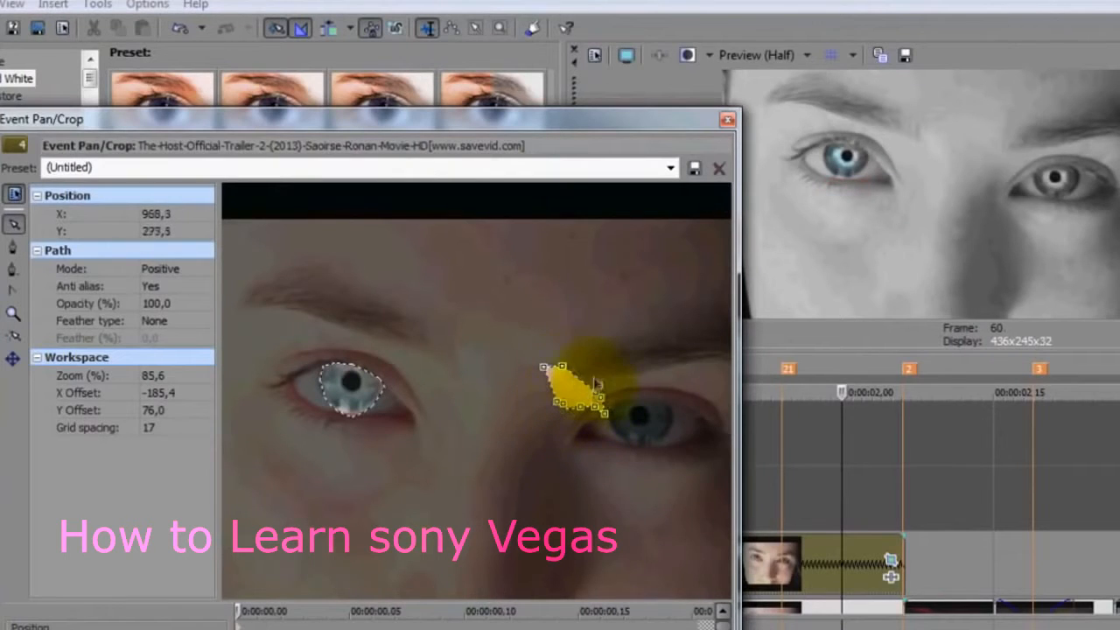
Delete the mask path around the left iris in the source image
{"action": "right_click", "coordinate": [371, 409]}
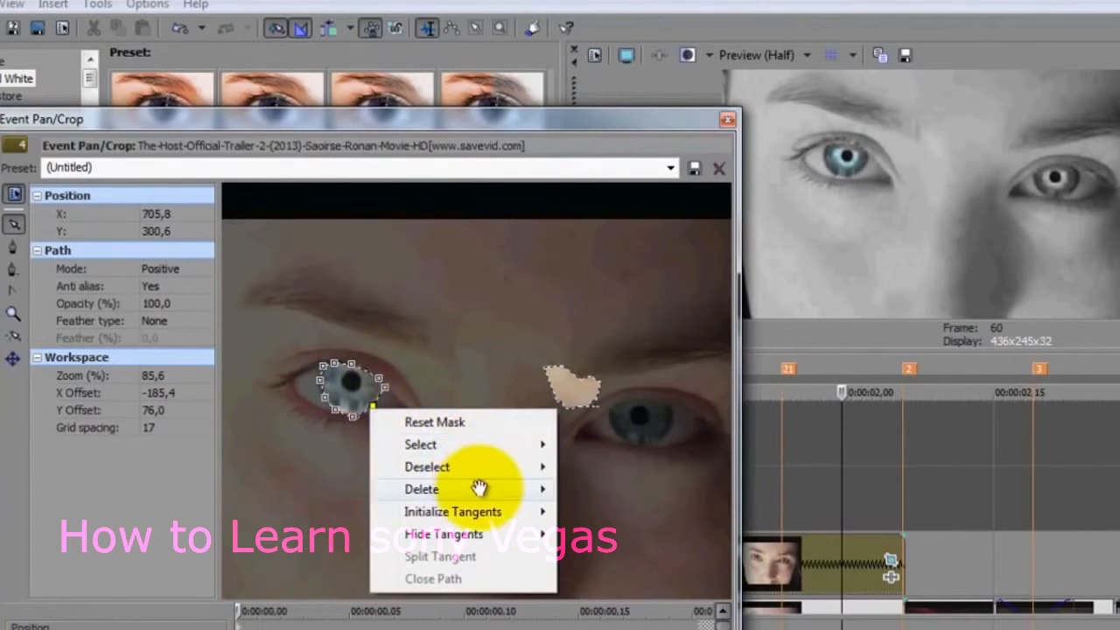
{"action": "mouse_move", "coordinate": [479, 487]}
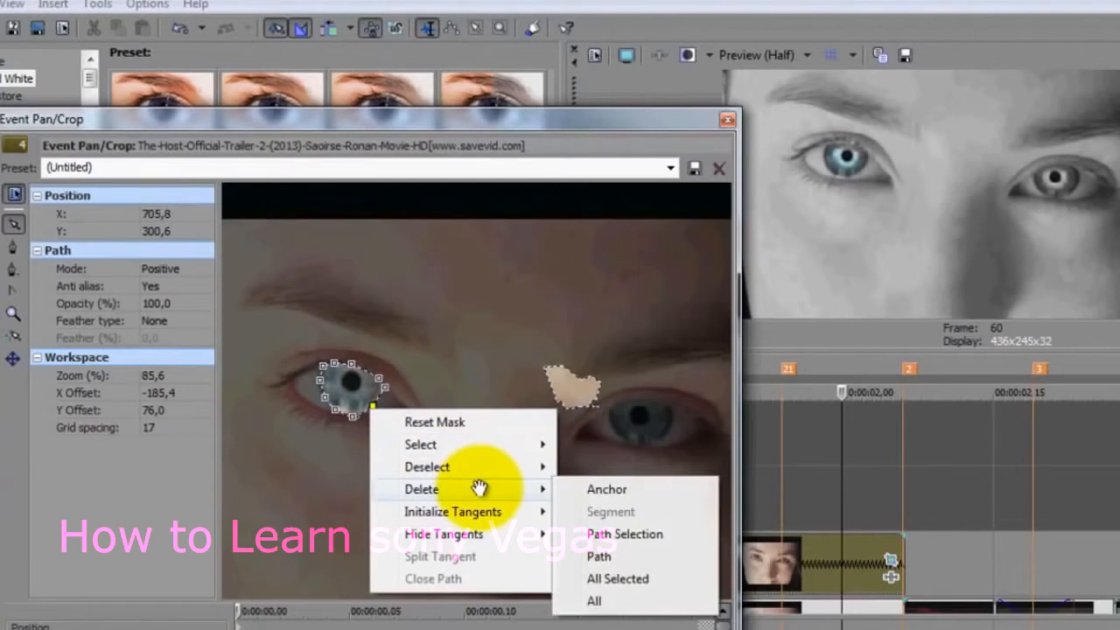
{"action": "left_click", "coordinate": [606, 558]}
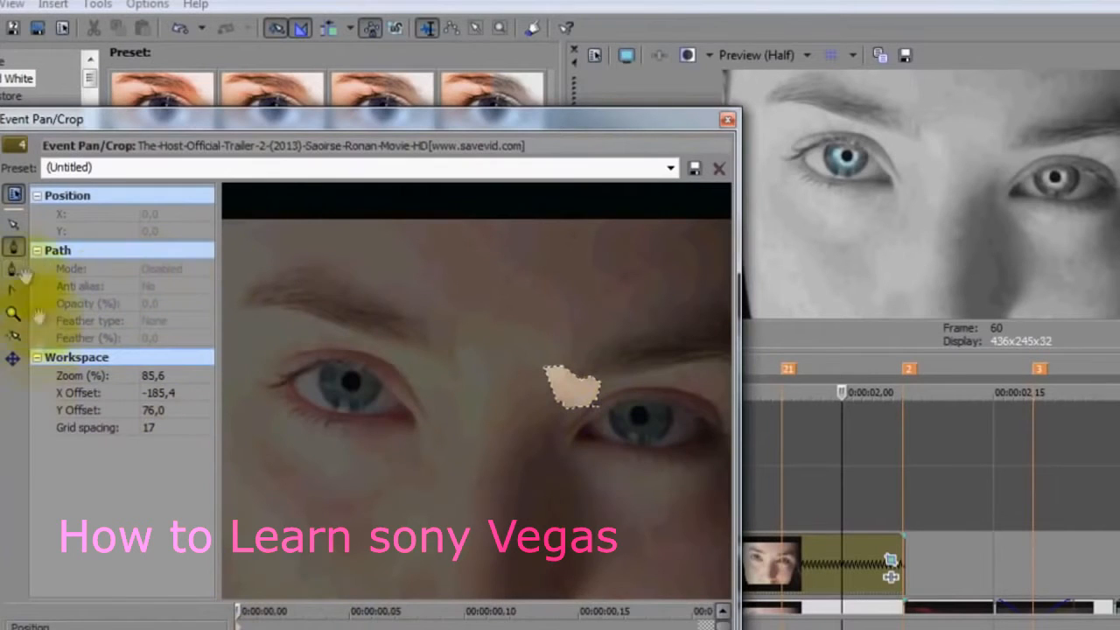
Draw a new closed mask path at the image's right edge and adjust its points to uncover the right iris in the preview
{"action": "left_click", "coordinate": [13, 224]}
{"action": "left_click_drag", "start_coordinate": [642, 489], "coordinate": [362, 499]}
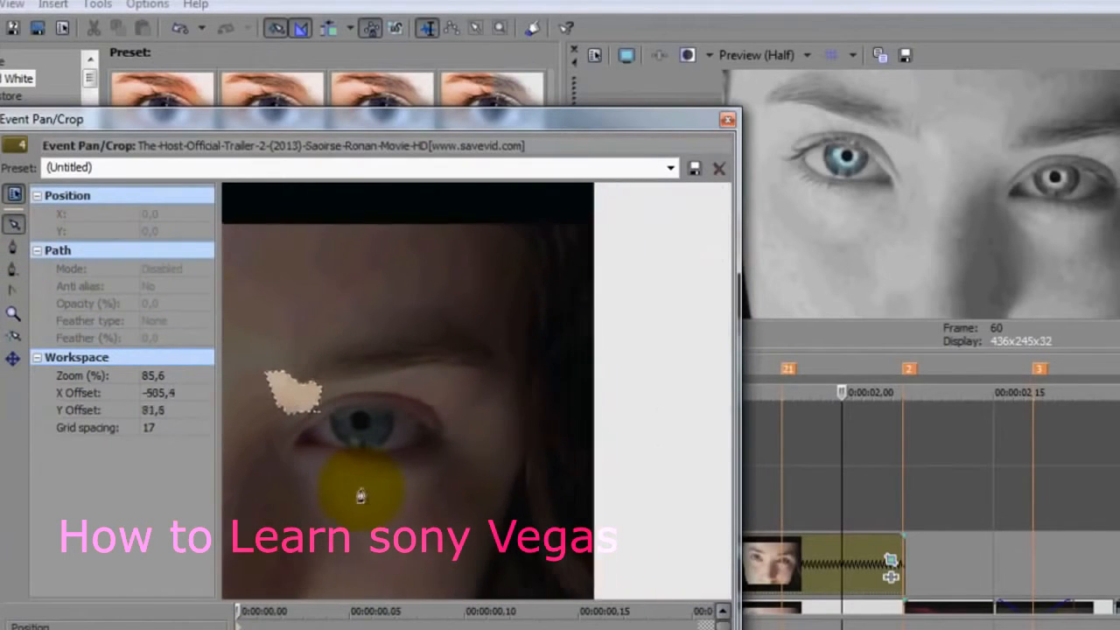
{"action": "left_click", "coordinate": [12, 249]}
{"action": "left_click", "coordinate": [615, 388]}
{"action": "left_click", "coordinate": [604, 415]}
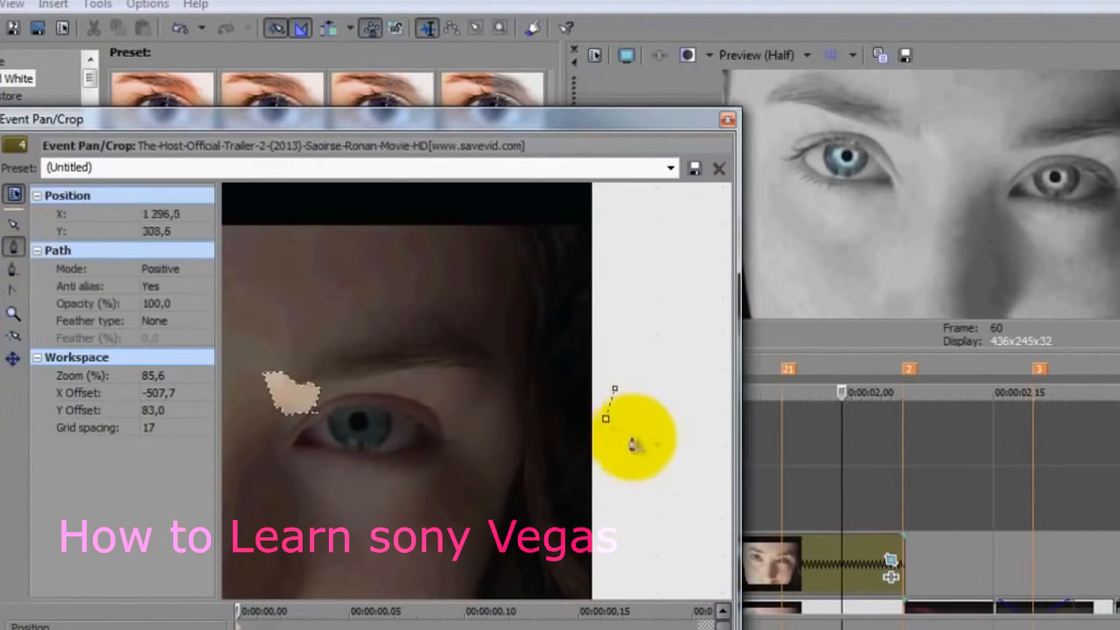
{"action": "left_click", "coordinate": [634, 437]}
{"action": "left_click", "coordinate": [653, 392]}
{"action": "left_click", "coordinate": [615, 387]}
{"action": "left_click", "coordinate": [13, 225]}
{"action": "left_click_drag", "start_coordinate": [608, 421], "coordinate": [566, 428]}
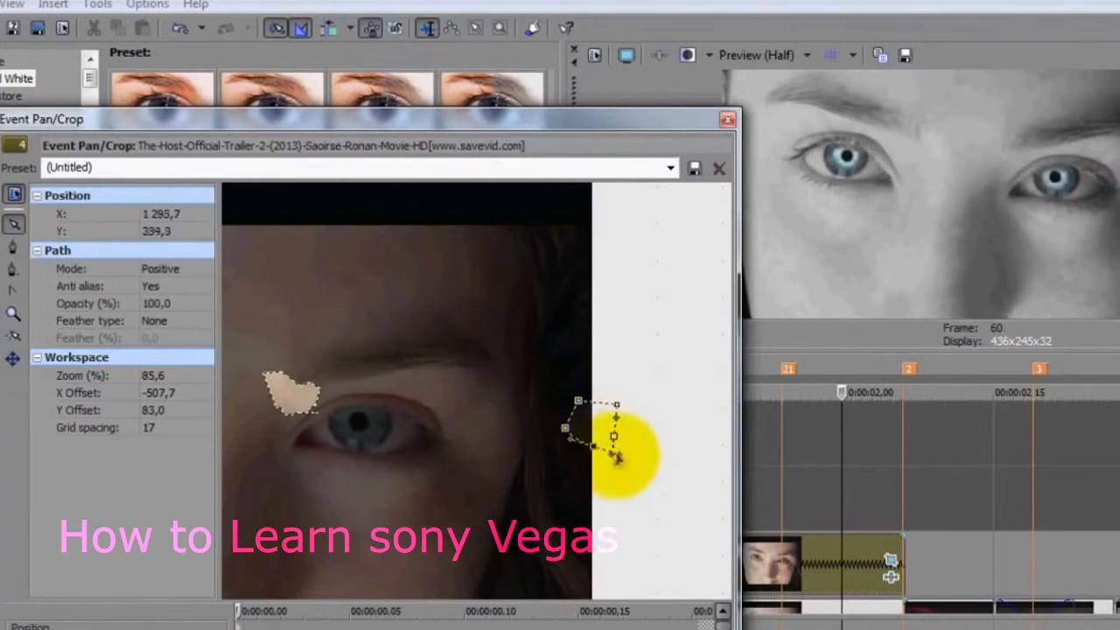
{"action": "left_click", "coordinate": [727, 119]}
Check the masked eyes in a full-screen preview, and play the range from about 00:00:01,14 to 00:00:02,10
{"action": "left_click", "coordinate": [625, 54]}
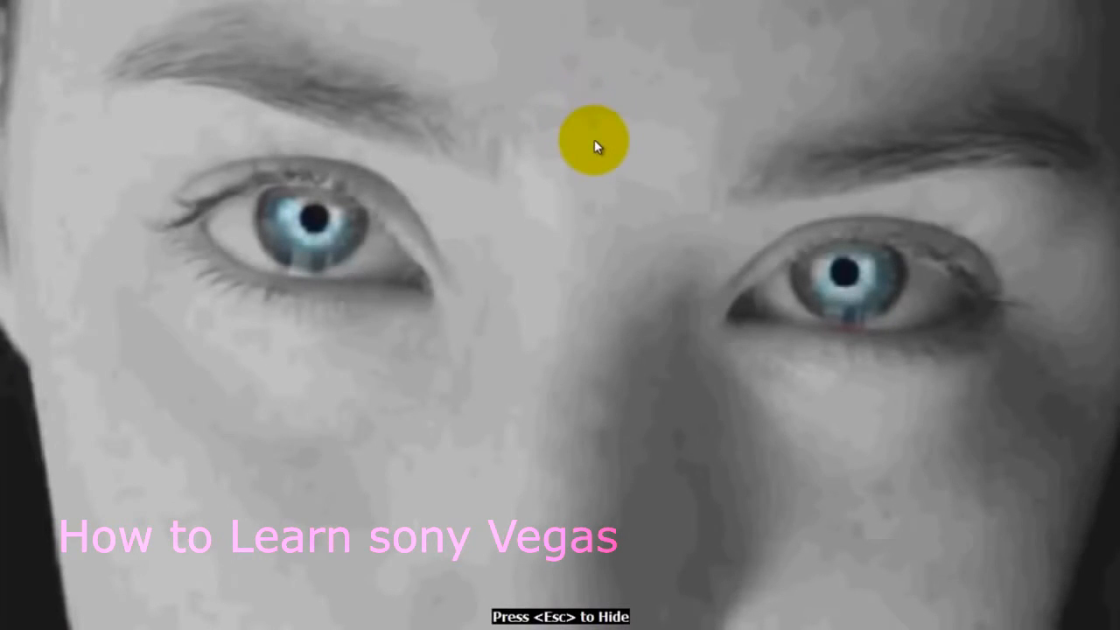
{"action": "key", "text": "Escape"}
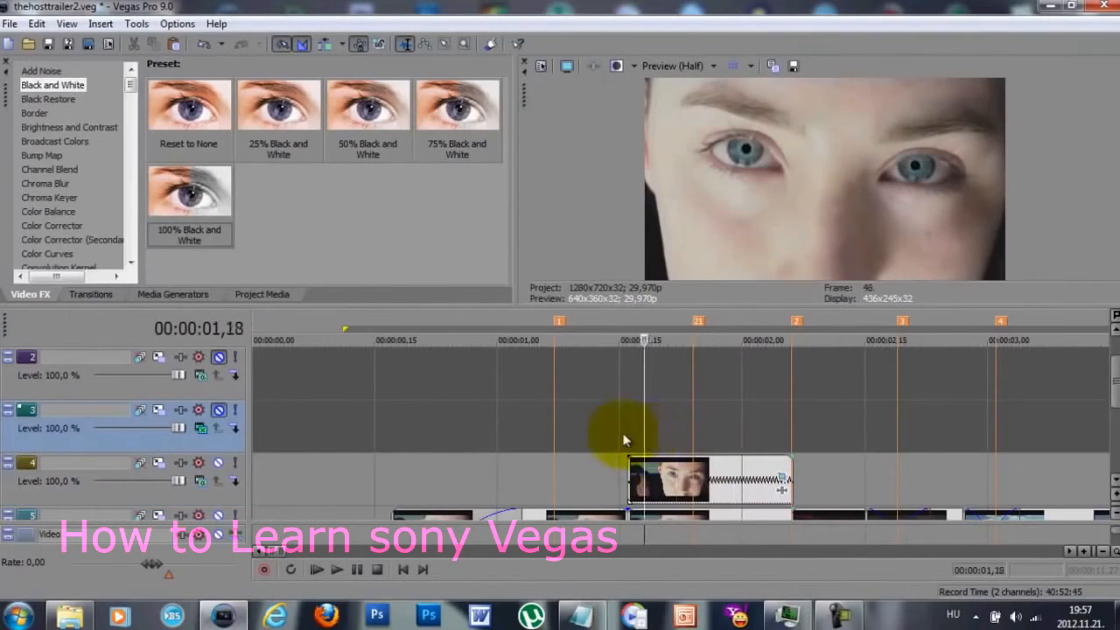
{"action": "left_click_drag", "start_coordinate": [821, 455], "coordinate": [612, 462]}
{"action": "key", "text": "space"}
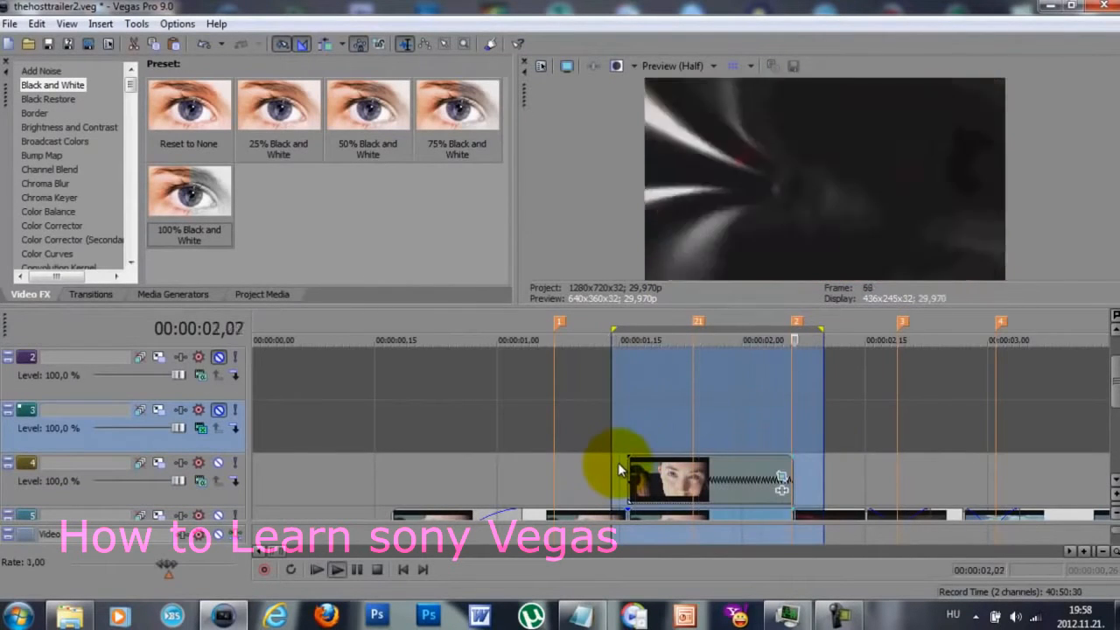
Trim the end of the masked face clip on track 4 back to marker 2
{"action": "left_click", "coordinate": [784, 449]}
{"action": "scroll", "coordinate": [783, 449], "scroll_direction": "up", "scroll_amount": 1}
{"action": "left_click", "coordinate": [1115, 479]}
{"action": "scroll", "coordinate": [804, 407], "scroll_direction": "up", "scroll_amount": 2}
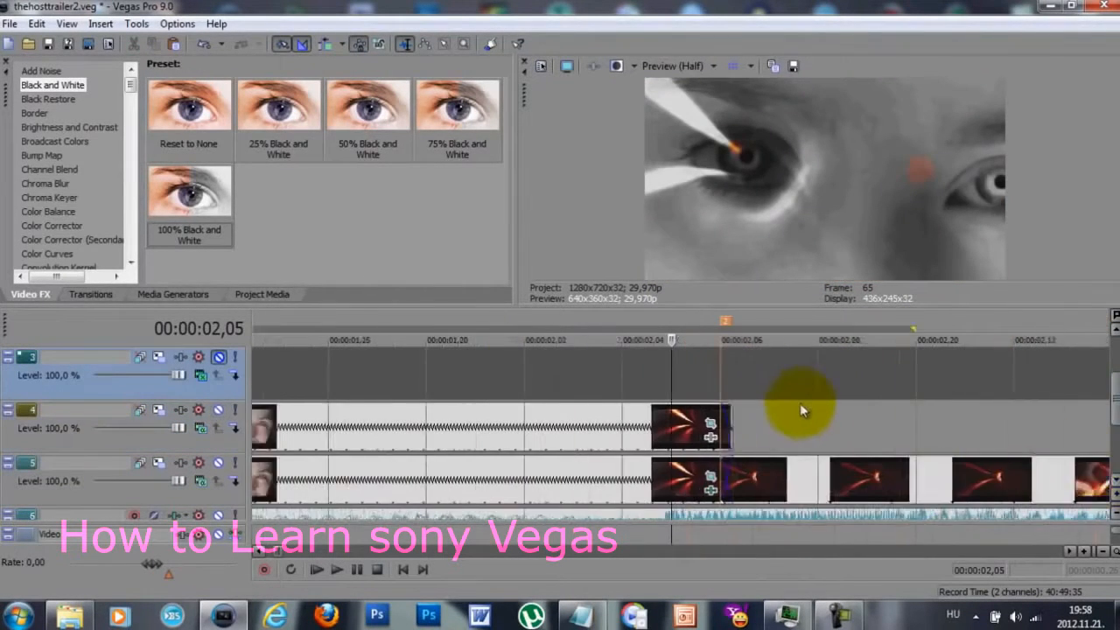
{"action": "scroll", "coordinate": [788, 407], "scroll_direction": "up", "scroll_amount": 1}
{"action": "left_click_drag", "start_coordinate": [751, 425], "coordinate": [736, 416]}
{"action": "left_click", "coordinate": [731, 388]}
Give the masked face clip a fade-out starting at about 00:00:02,00 and play the result
{"action": "left_click", "coordinate": [661, 434]}
{"action": "key", "text": "Right"}
{"action": "key", "text": "Left"}
{"action": "key", "text": "Left"}
{"action": "key", "text": "Left"}
{"action": "key", "text": "Left"}
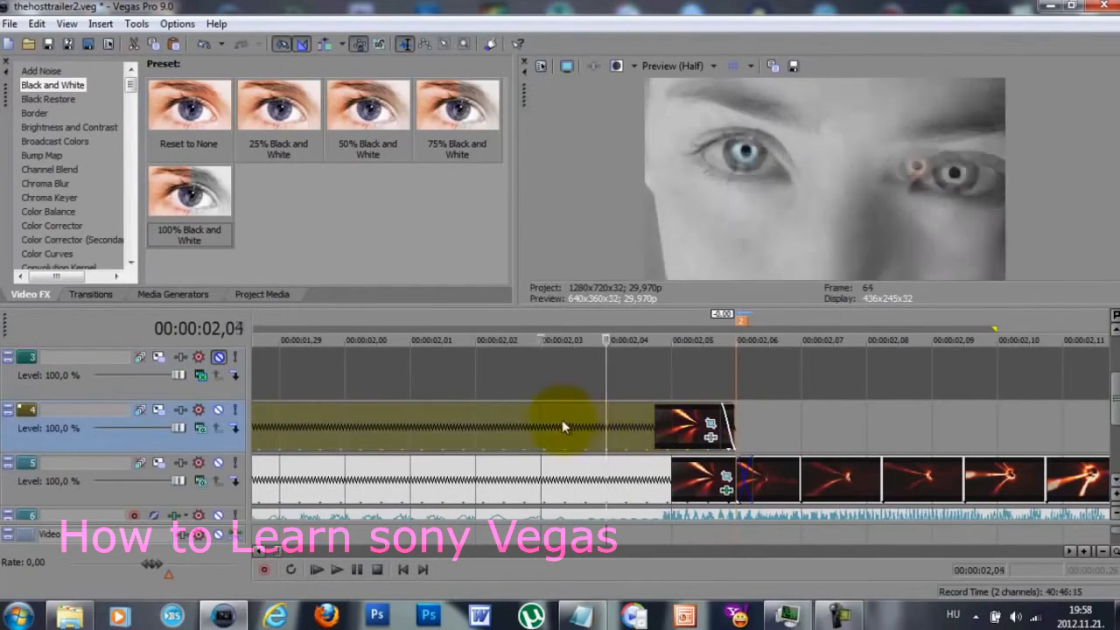
{"action": "left_click_drag", "start_coordinate": [733, 420], "coordinate": [350, 435]}
{"action": "scroll", "coordinate": [684, 428], "scroll_direction": "down", "scroll_amount": 4}
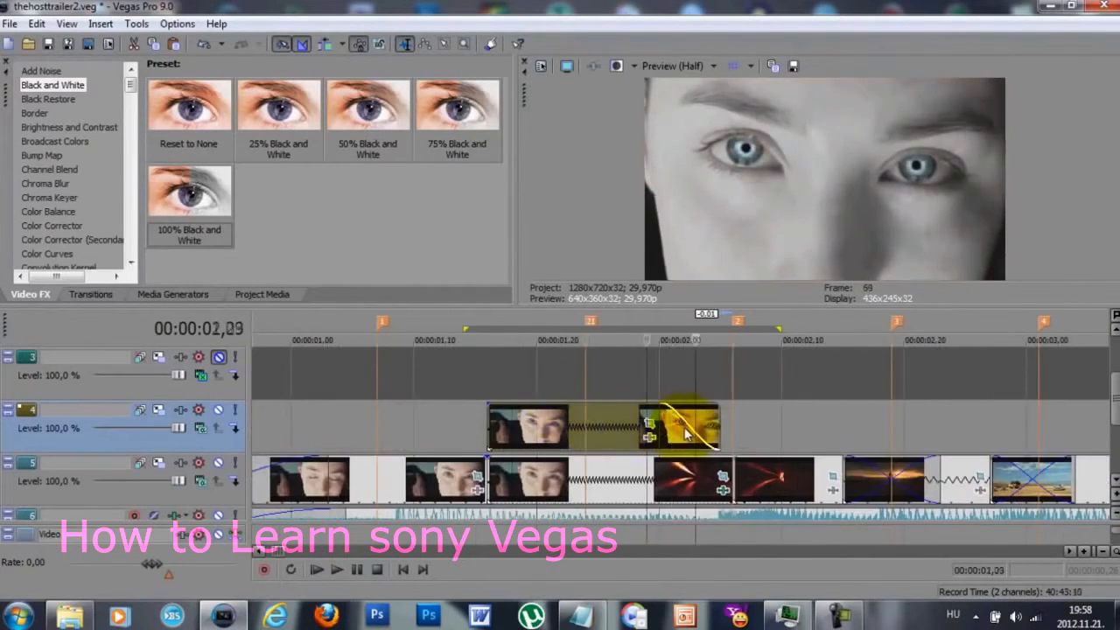
{"action": "key", "text": "shift+q"}
{"action": "key", "text": "space"}
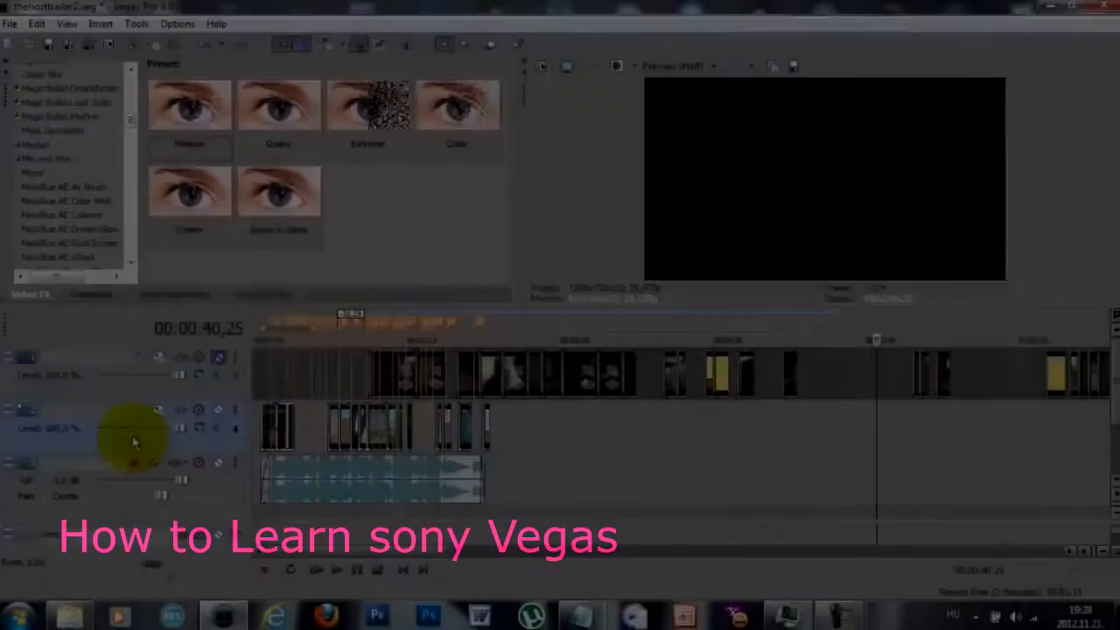
Insert a video track above the clip track, move the later clips onto it starting at marker 5, and mute that track
{"action": "right_click", "coordinate": [137, 435]}
{"action": "left_click", "coordinate": [216, 277]}
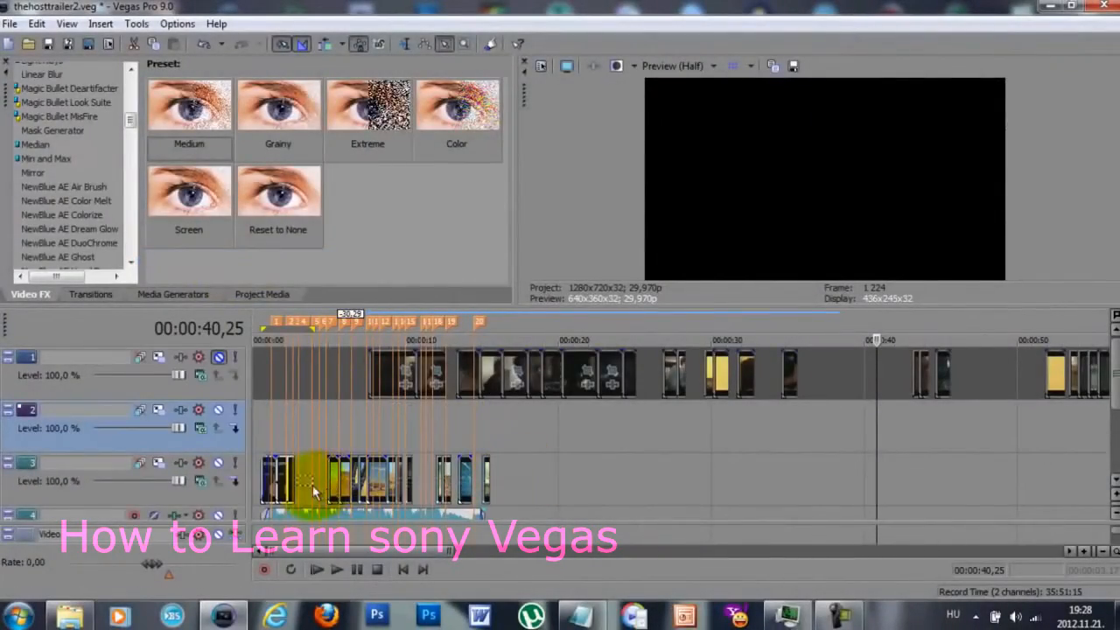
{"action": "left_click_drag", "start_coordinate": [331, 481], "coordinate": [316, 428]}
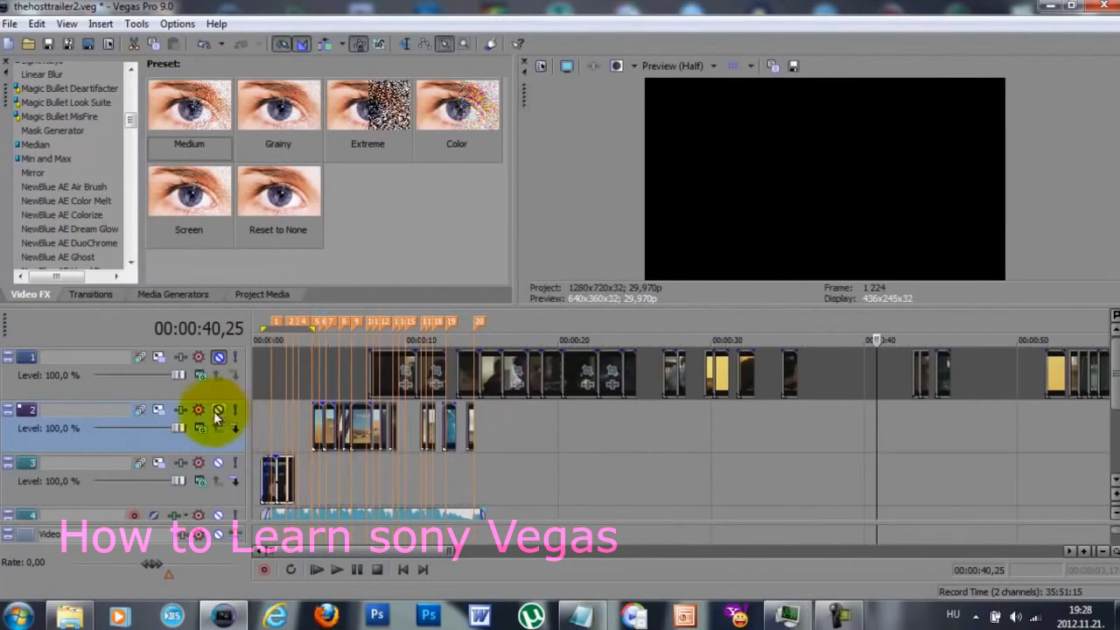
{"action": "left_click", "coordinate": [218, 409]}
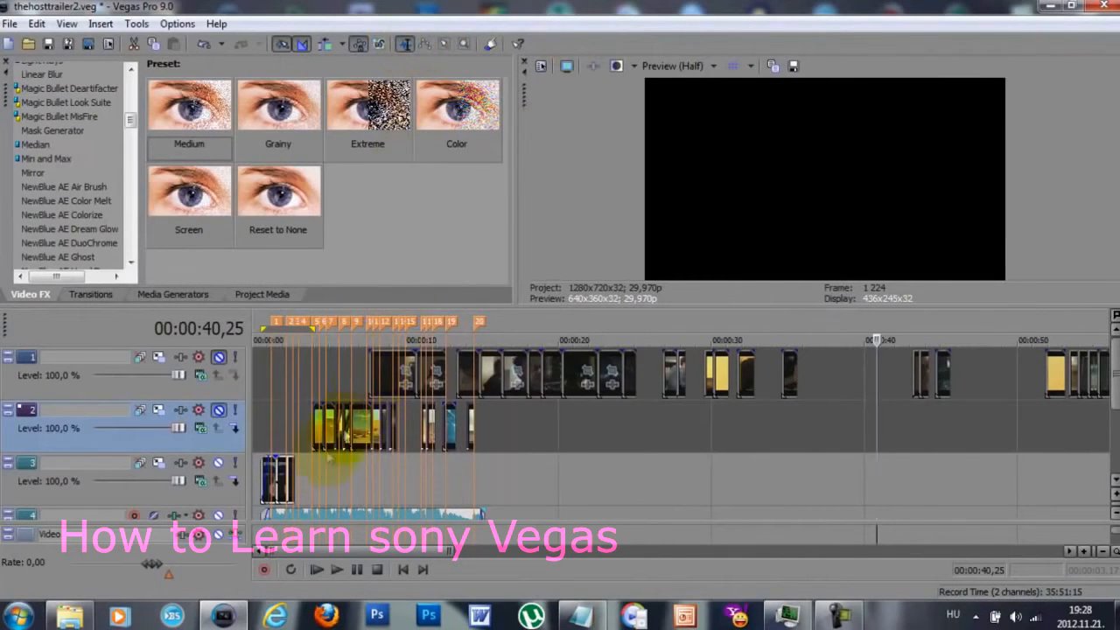
Move the sunset clip from the muted track down to the main video track near marker 4
{"action": "left_click", "coordinate": [313, 471]}
{"action": "scroll", "coordinate": [421, 472], "scroll_direction": "up", "scroll_amount": 5}
{"action": "scroll", "coordinate": [414, 473], "scroll_direction": "up", "scroll_amount": 1}
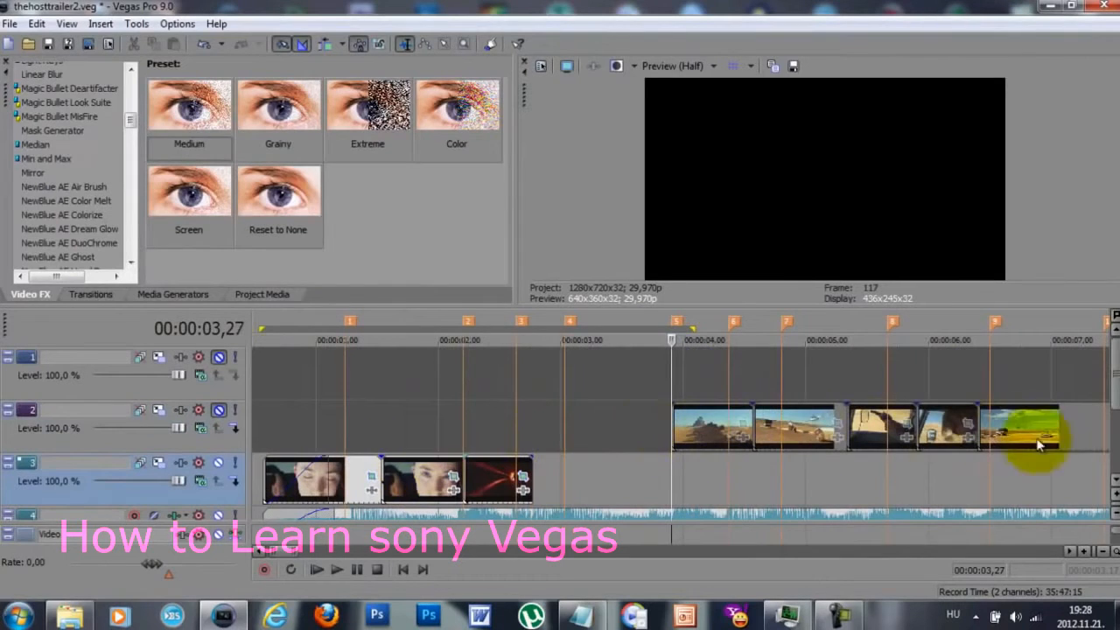
{"action": "scroll", "coordinate": [1110, 478], "scroll_direction": "down", "scroll_amount": 1}
{"action": "left_click", "coordinate": [885, 408]}
{"action": "scroll", "coordinate": [883, 411], "scroll_direction": "down", "scroll_amount": 1}
{"action": "left_click_drag", "start_coordinate": [986, 377], "coordinate": [469, 436]}
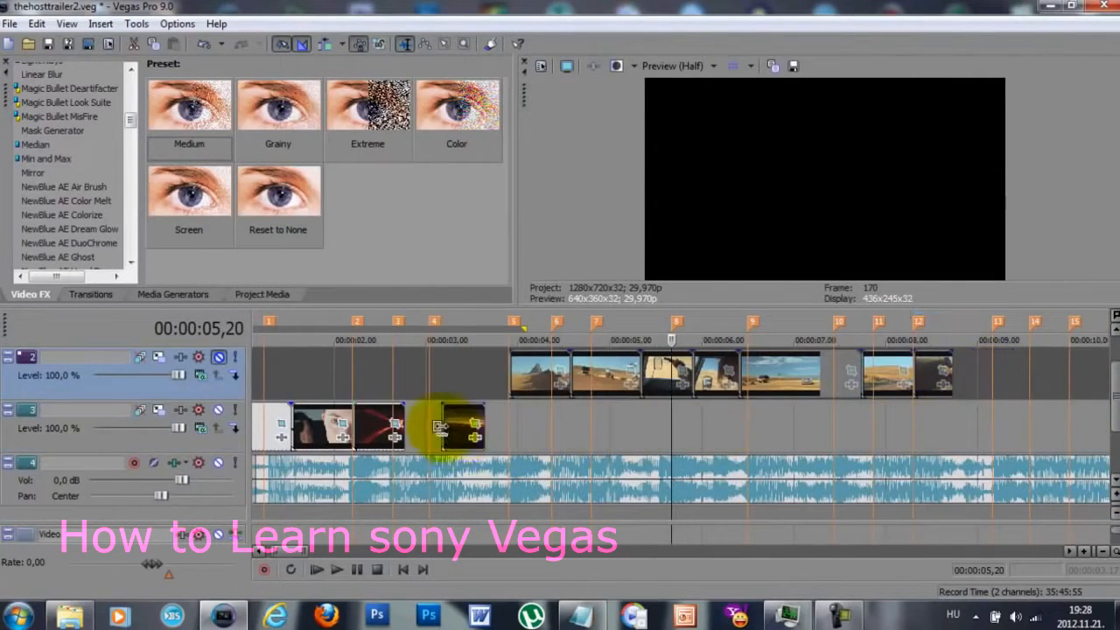
Crossfade the sunset clip with the red light clip around marker 3 and slow it down by stretching its end to about 00:00:03,01
{"action": "left_click", "coordinate": [438, 426]}
{"action": "scroll", "coordinate": [442, 426], "scroll_direction": "up", "scroll_amount": 3}
{"action": "left_click_drag", "start_coordinate": [689, 422], "coordinate": [542, 424]}
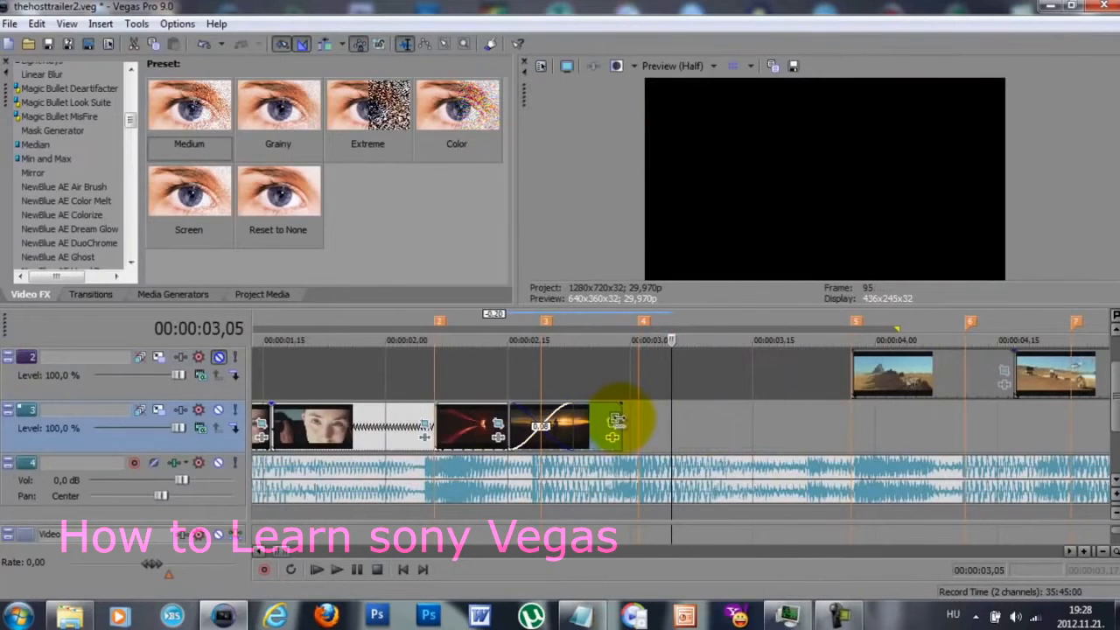
{"action": "left_click_drag", "start_coordinate": [637, 425], "coordinate": [658, 426]}
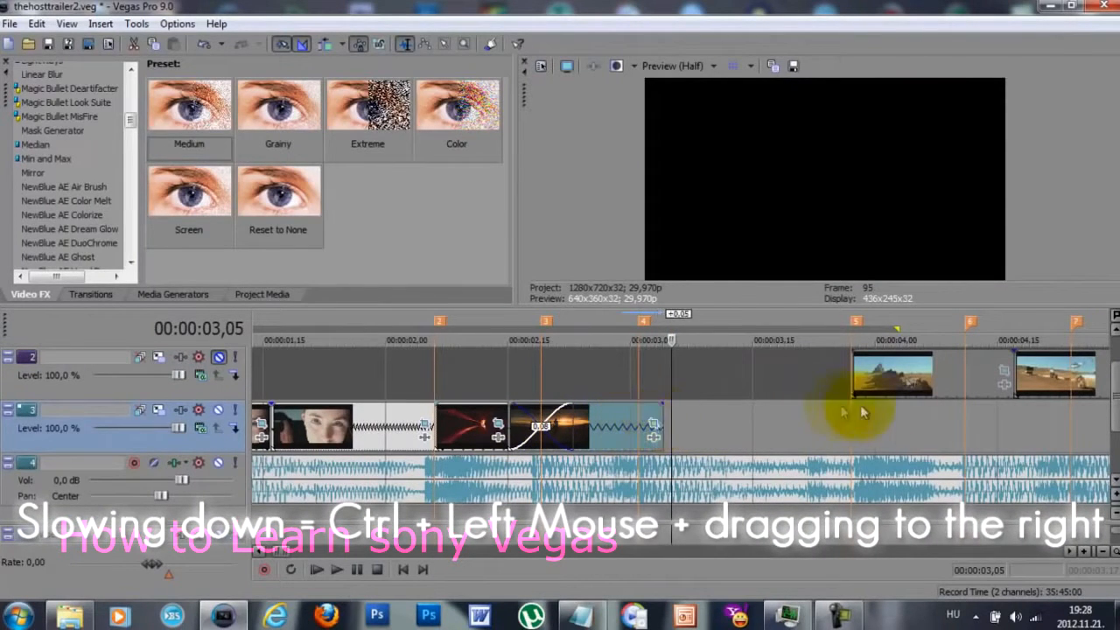
Move the desert clips and the blue-light clip down to the main video track, crossfading them in sequence from marker 4 to marker 8
{"action": "left_click_drag", "start_coordinate": [930, 378], "coordinate": [799, 387]}
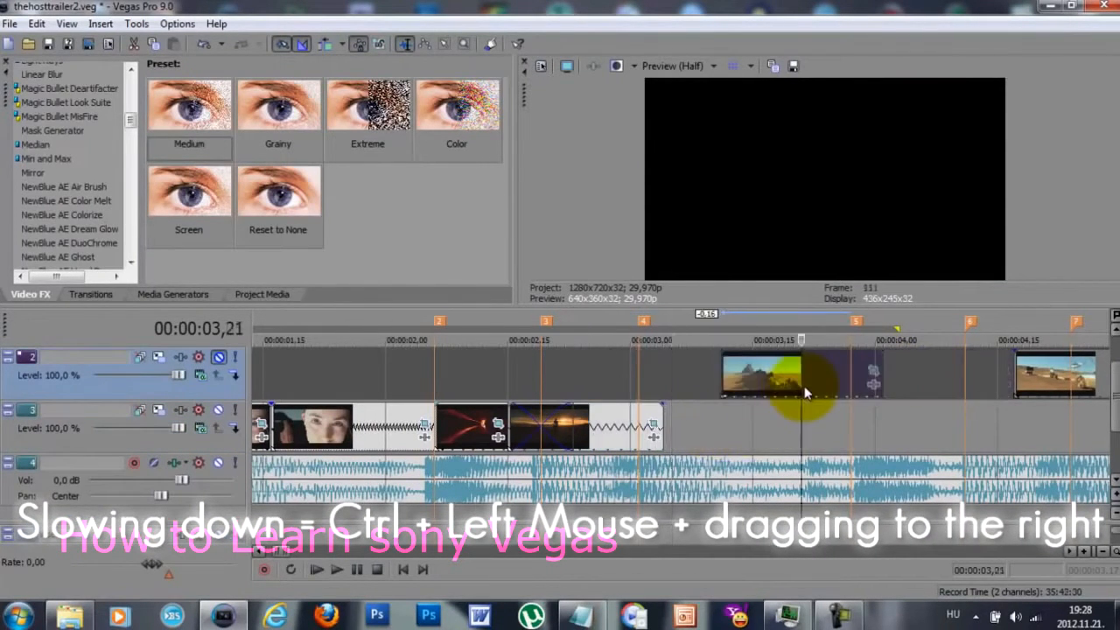
{"action": "scroll", "coordinate": [804, 386], "scroll_direction": "down", "scroll_amount": 4}
{"action": "left_click", "coordinate": [901, 388]}
{"action": "left_click_drag", "start_coordinate": [910, 403], "coordinate": [574, 424]}
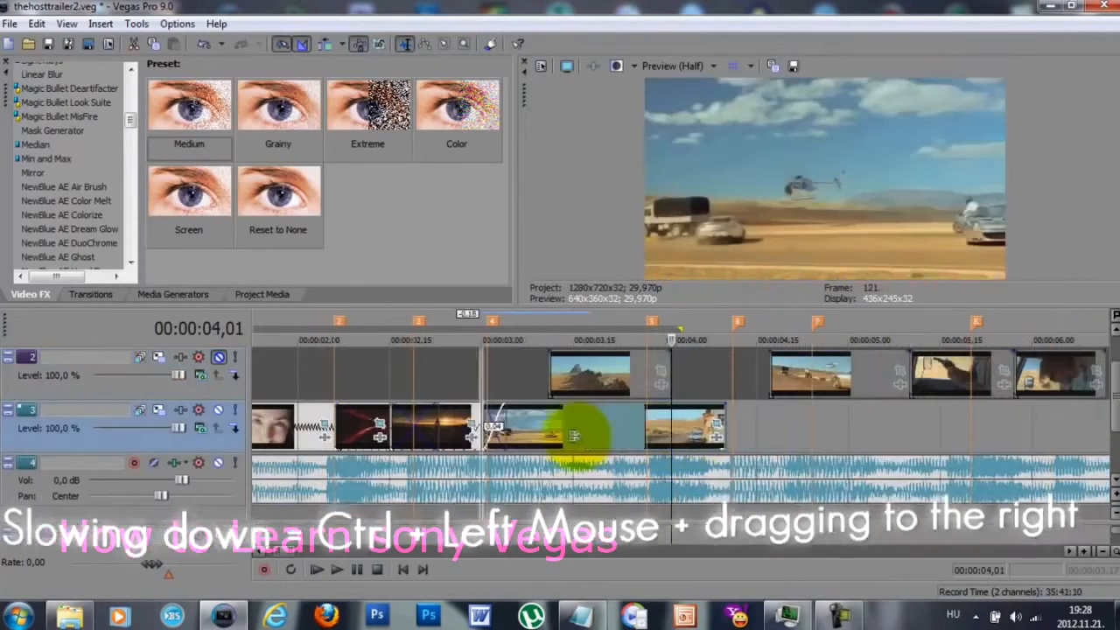
{"action": "left_click_drag", "start_coordinate": [574, 435], "coordinate": [730, 410]}
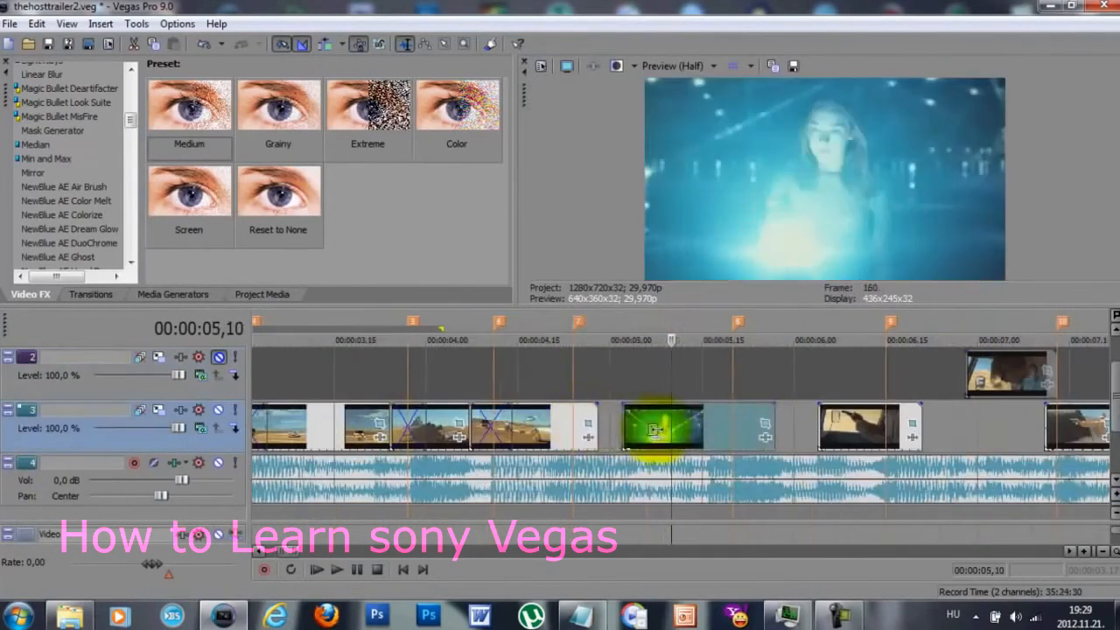
{"action": "left_click_drag", "start_coordinate": [639, 429], "coordinate": [743, 426]}
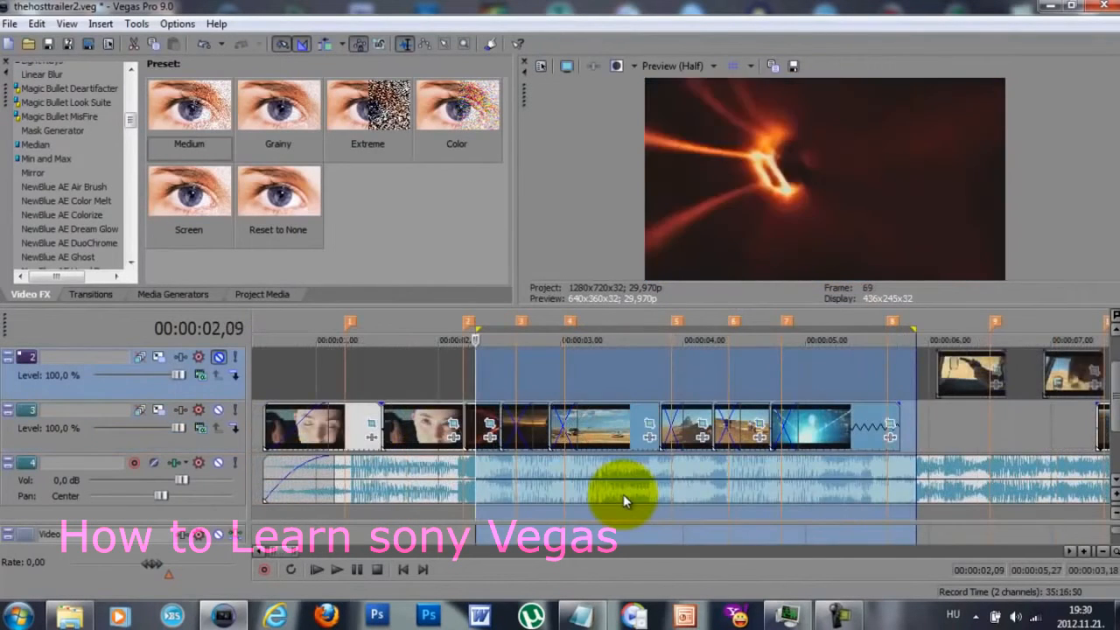
Play the range from 00:00:02,09 to 00:00:05,27 and adjust the crossfades between the desert clips around markers 5 and 6
{"action": "key", "text": "space"}
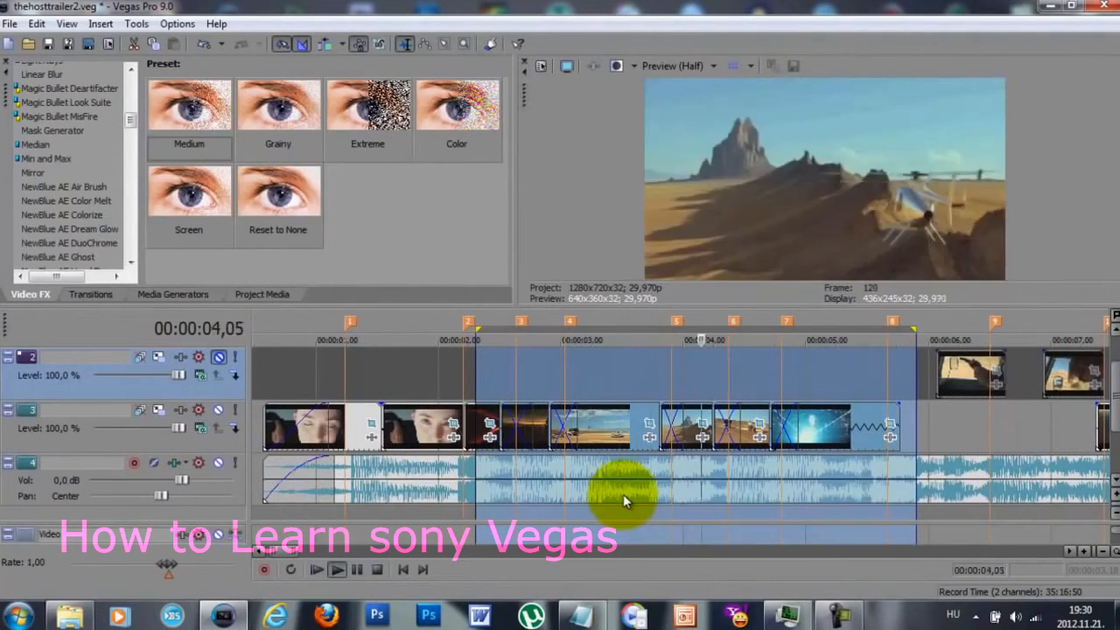
{"action": "key", "text": "space"}
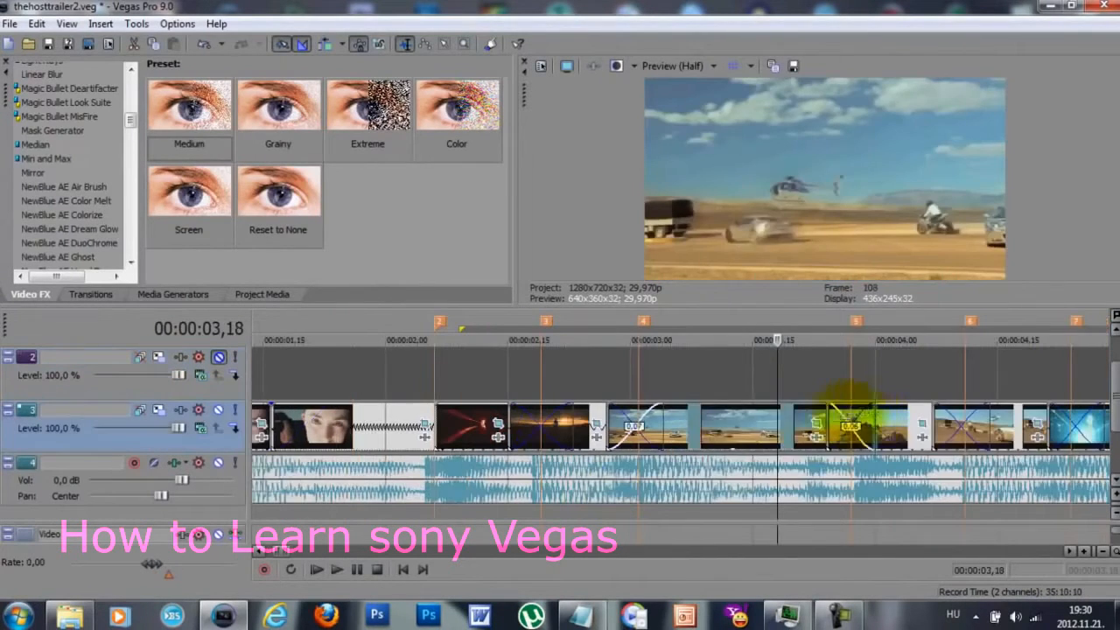
{"action": "left_click_drag", "start_coordinate": [842, 404], "coordinate": [938, 416]}
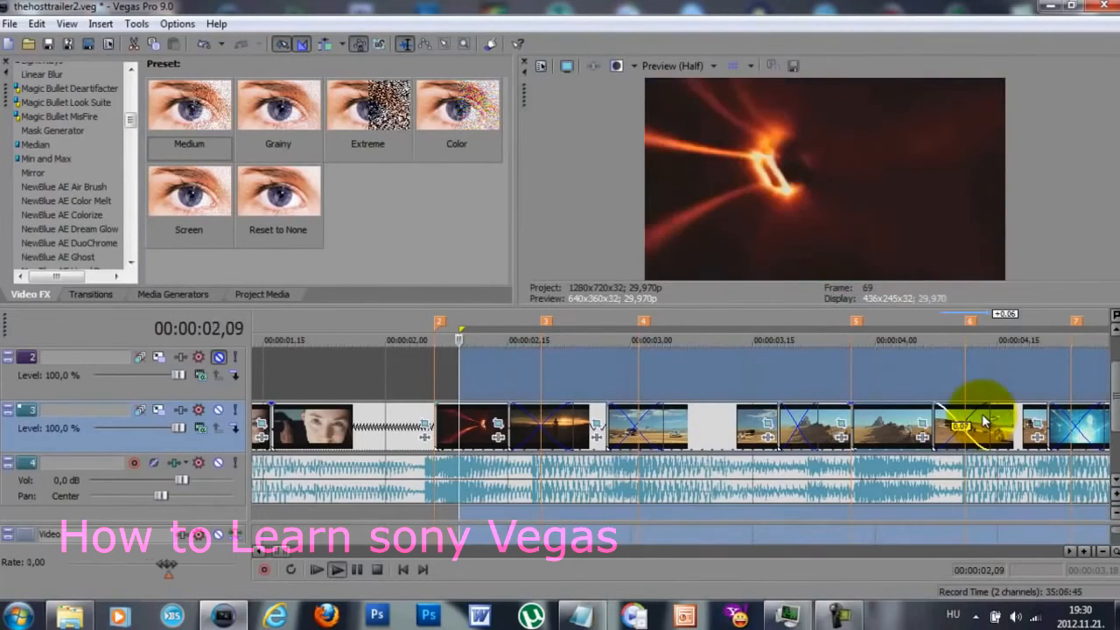
Play back the adjusted clips from 00:00:02,09 through the blue-light clip
{"action": "key", "text": "space"}
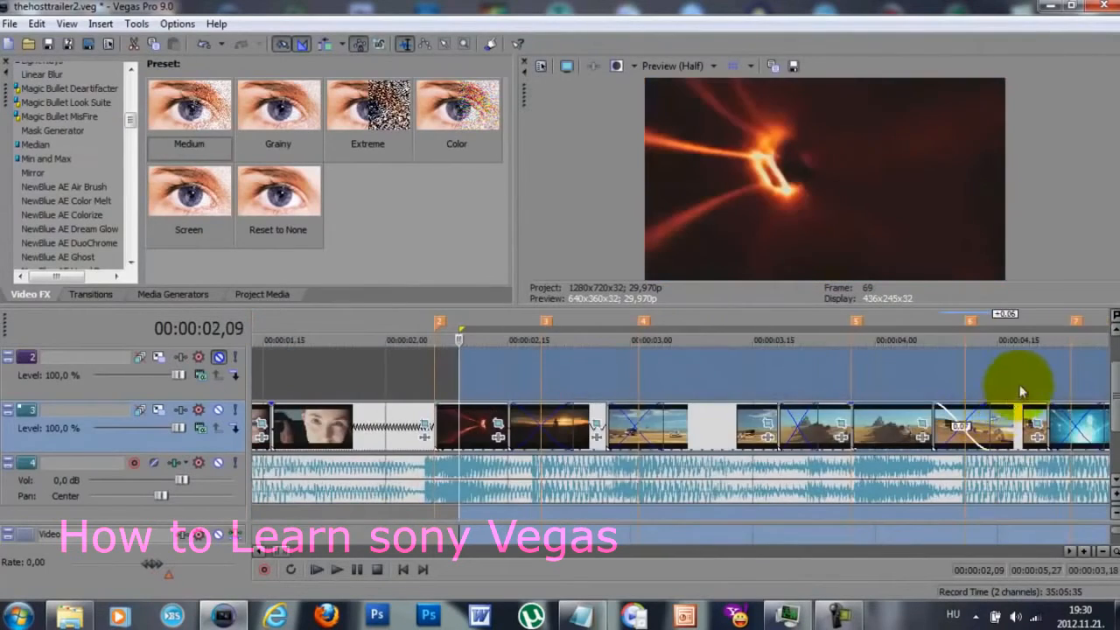
{"action": "key", "text": "space"}
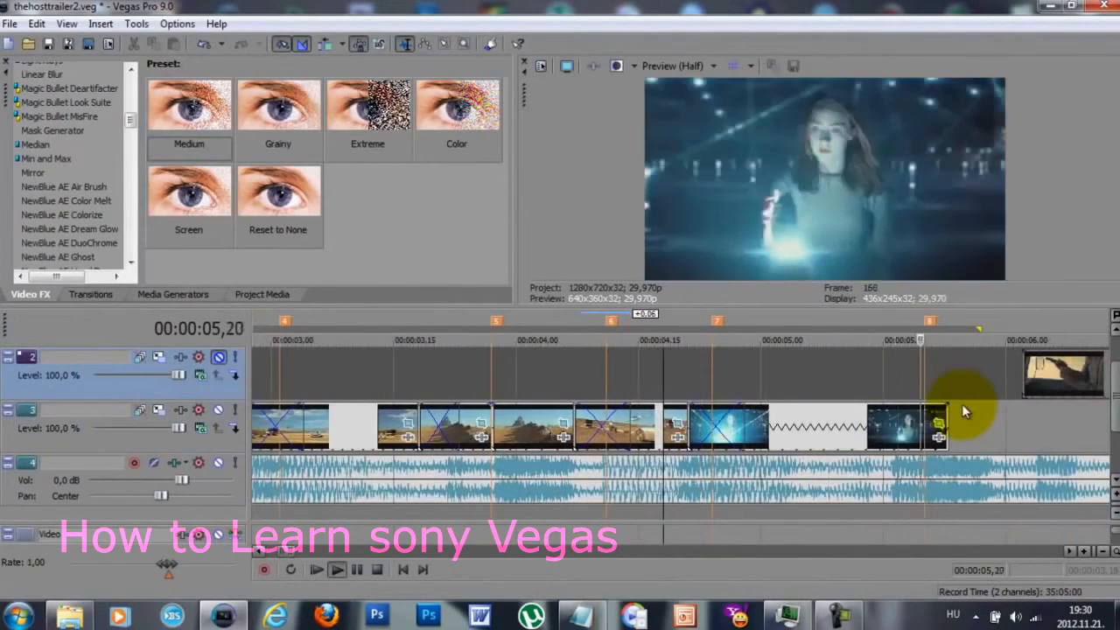
{"action": "left_click", "coordinate": [688, 376]}
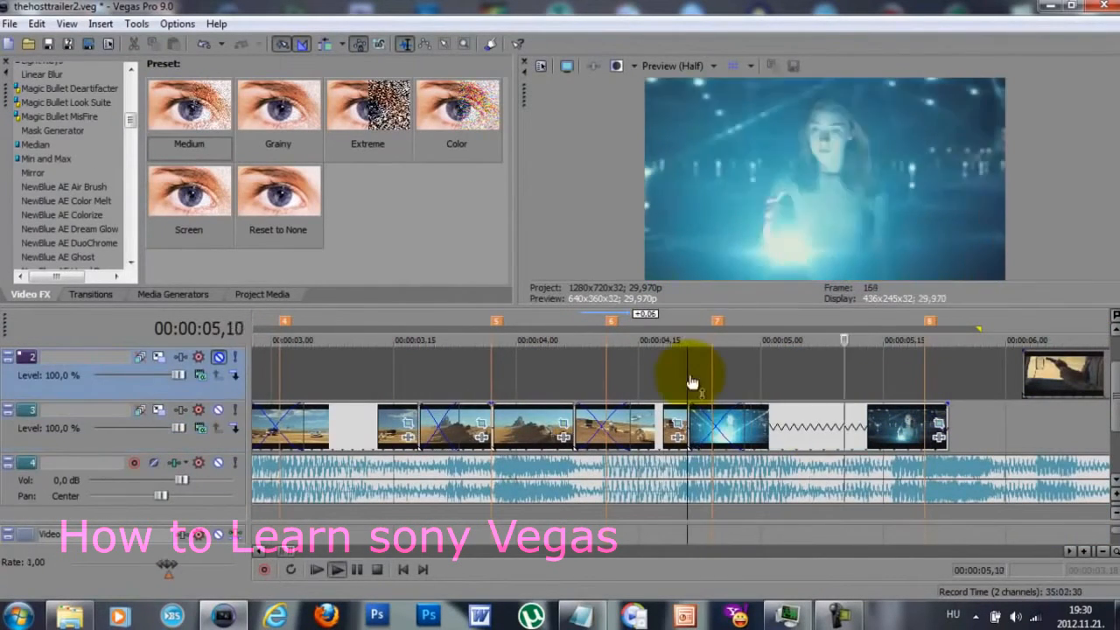
With the blue-light clip selected, insert a video track above it and set that track's compositing mode to Lighten
{"action": "left_click", "coordinate": [791, 420]}
{"action": "key", "text": "space"}
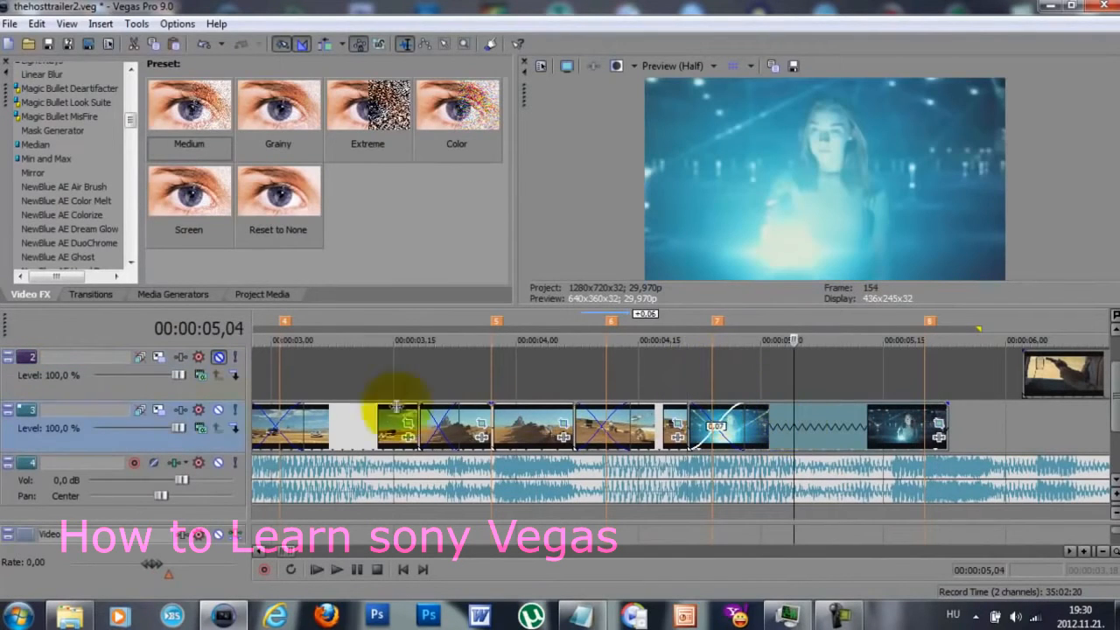
{"action": "right_click", "coordinate": [77, 429]}
{"action": "left_click", "coordinate": [200, 258]}
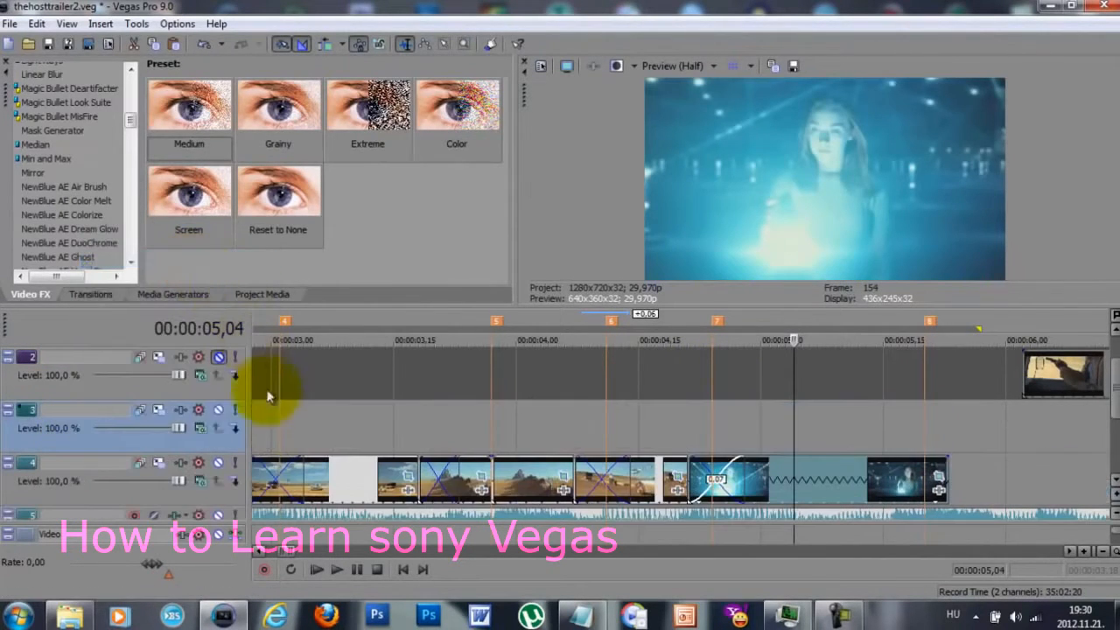
{"action": "left_click", "coordinate": [205, 428]}
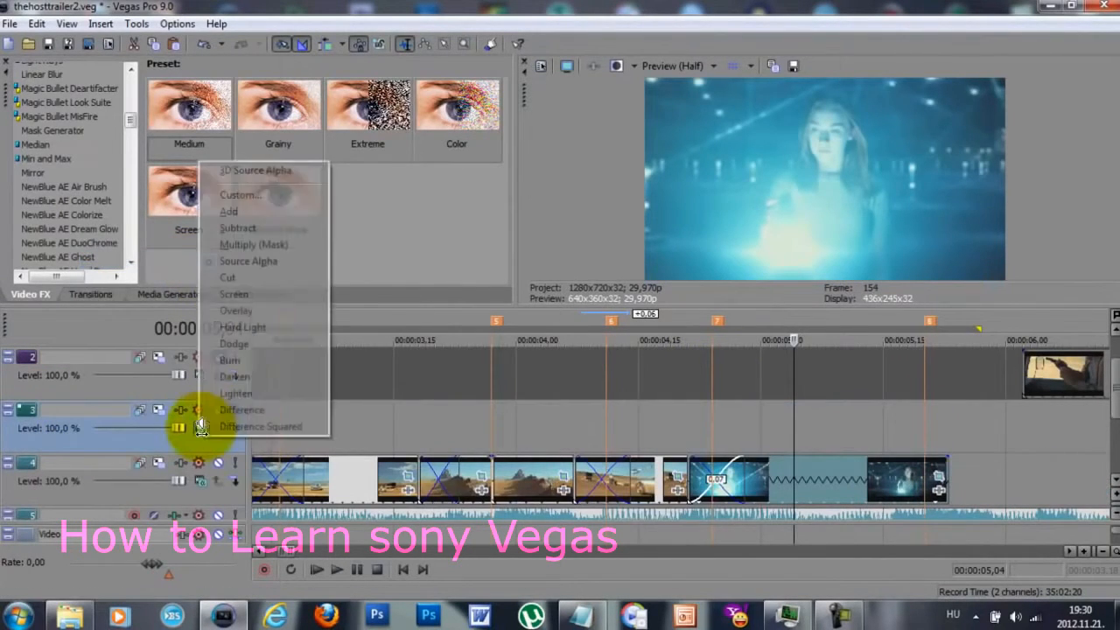
{"action": "left_click", "coordinate": [244, 396]}
Paste a copy of the blue-light clip onto the new track and shift it to start at about 00:00:04,27
{"action": "left_click", "coordinate": [775, 430]}
{"action": "key", "text": "ctrl+v"}
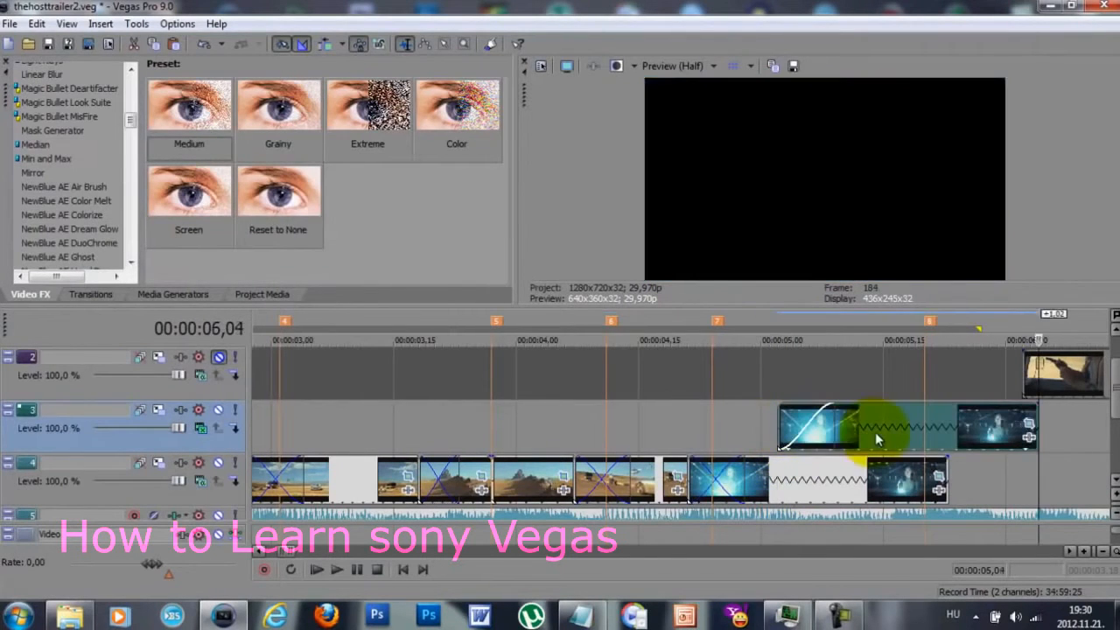
{"action": "left_click_drag", "start_coordinate": [875, 431], "coordinate": [843, 430]}
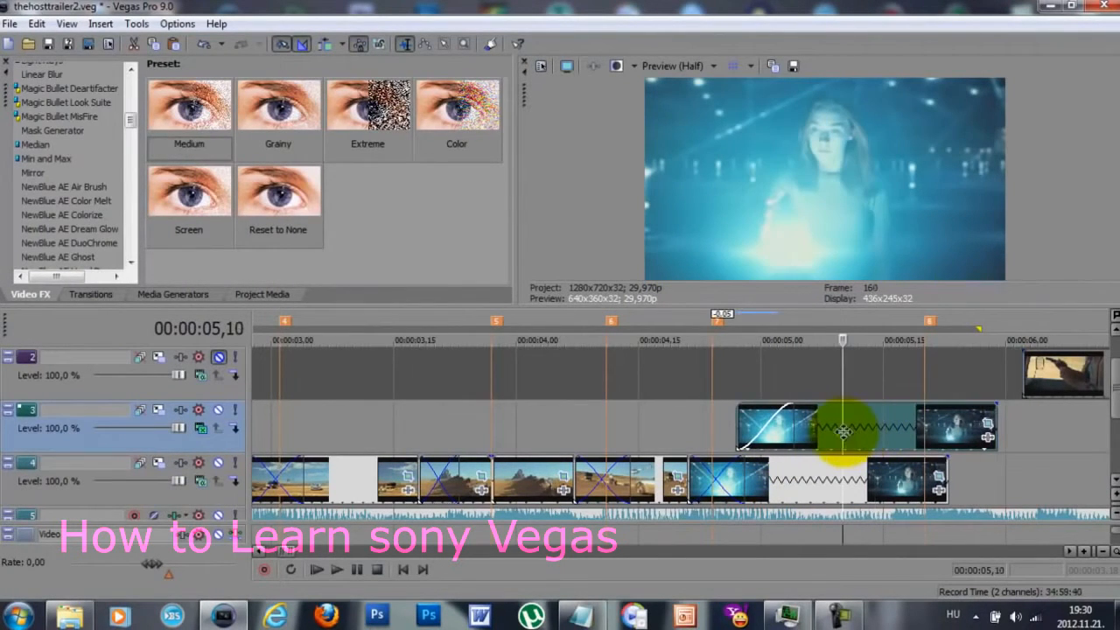
Reframe the pasted clip with Pan/Crop to width 792,1 and height 445,6, centred at X 446,1 and Y 337,5
{"action": "left_click", "coordinate": [987, 423]}
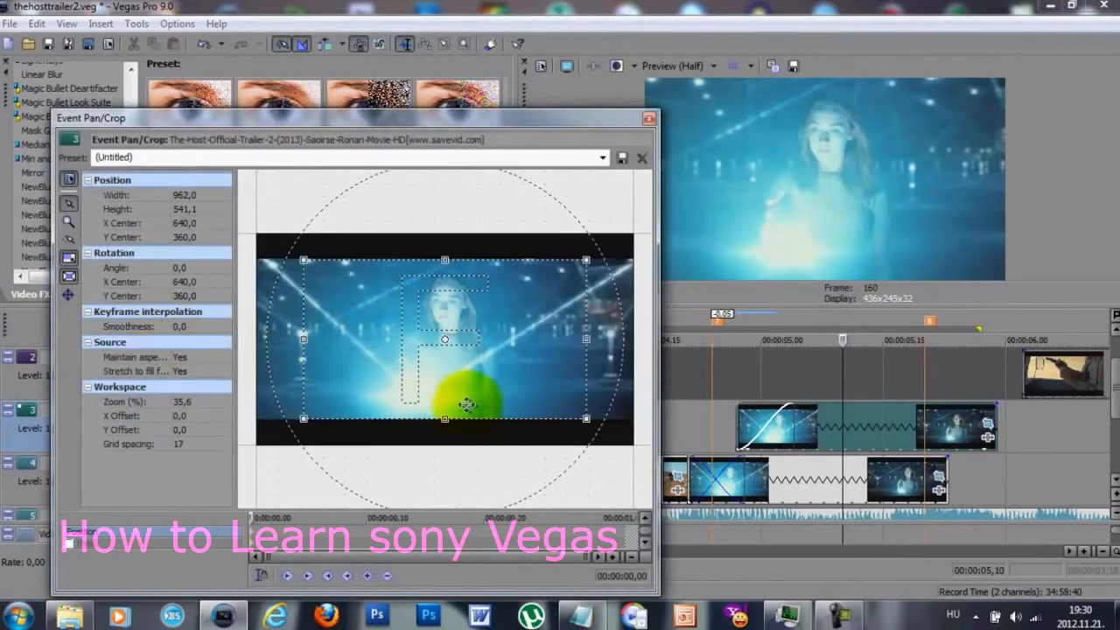
{"action": "left_click_drag", "start_coordinate": [466, 420], "coordinate": [429, 372]}
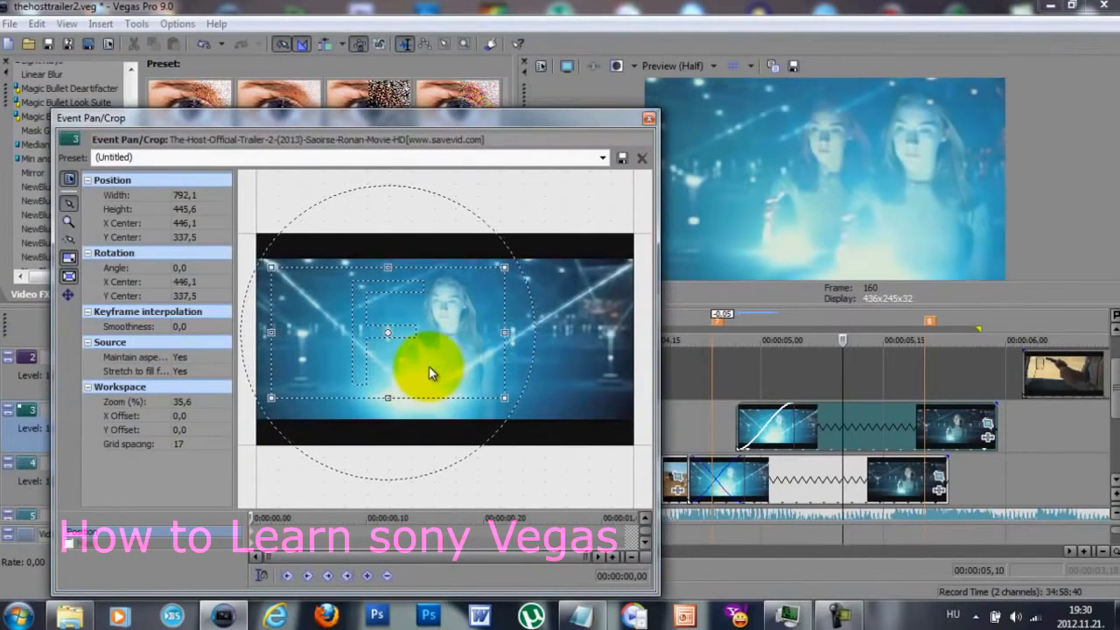
{"action": "left_click", "coordinate": [648, 118]}
Apply the 100% Black and White effect preset to the pasted blue-light clip on track 3
{"action": "scroll", "coordinate": [131, 107], "scroll_direction": "up", "scroll_amount": 2}
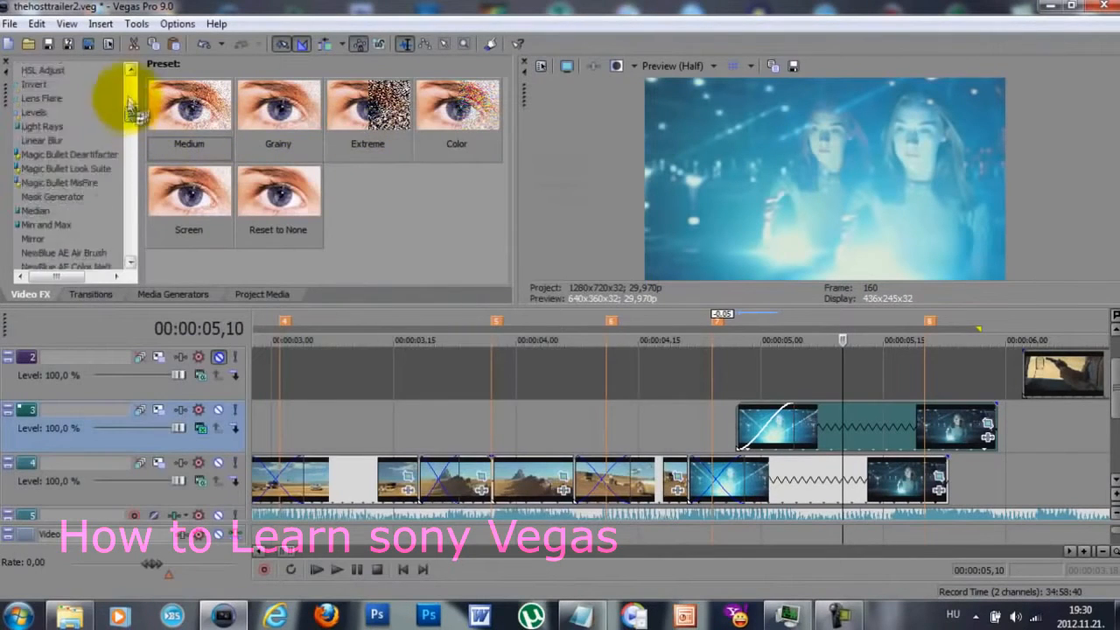
{"action": "scroll", "coordinate": [131, 107], "scroll_direction": "up", "scroll_amount": 8}
{"action": "left_click", "coordinate": [53, 85]}
{"action": "left_click_drag", "start_coordinate": [184, 191], "coordinate": [862, 442]}
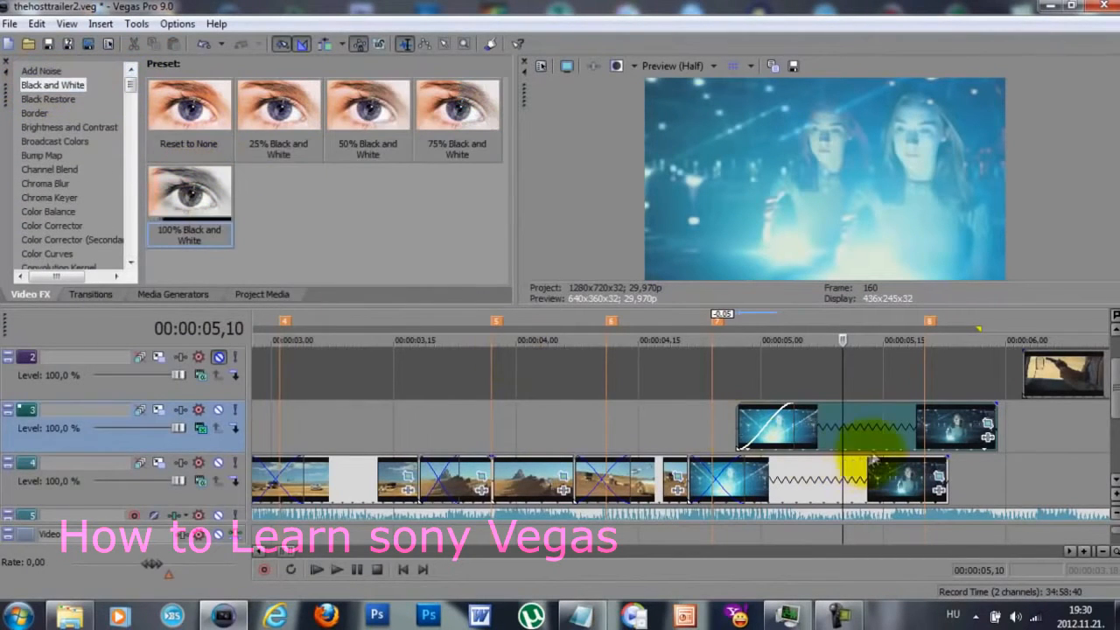
{"action": "left_click", "coordinate": [493, 283]}
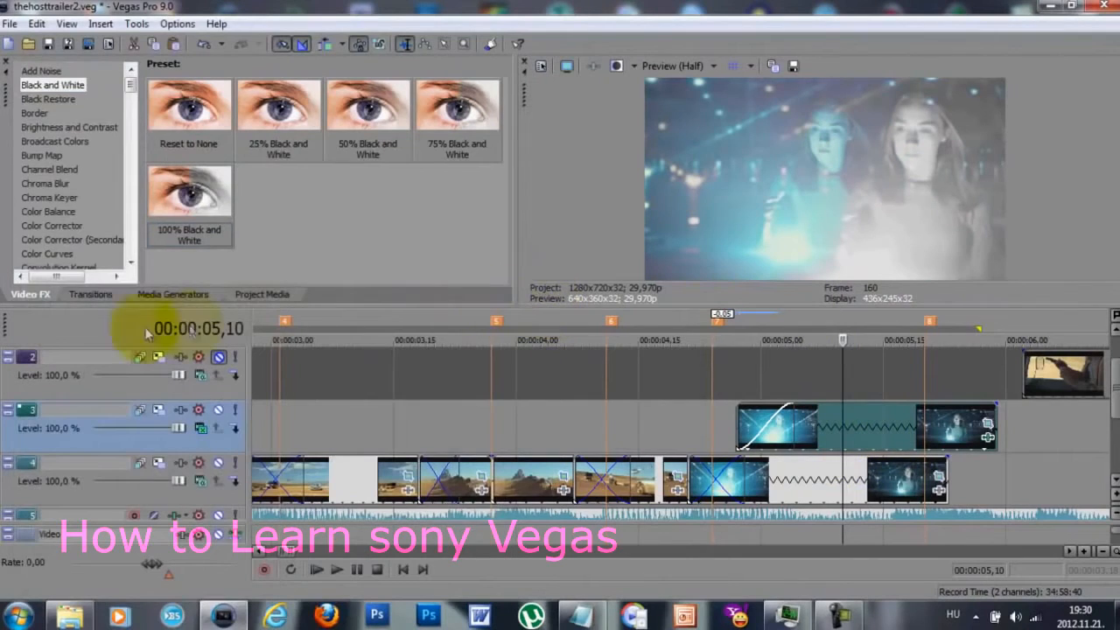
Add NewBlue FE Film Camera with the Camera, Hand Cranked preset to the pasted clip, setting Flicker to 9.1 and Flicker Rate to 13.3
{"action": "scroll", "coordinate": [86, 254], "scroll_direction": "down", "scroll_amount": 8}
{"action": "scroll", "coordinate": [86, 254], "scroll_direction": "down", "scroll_amount": 6}
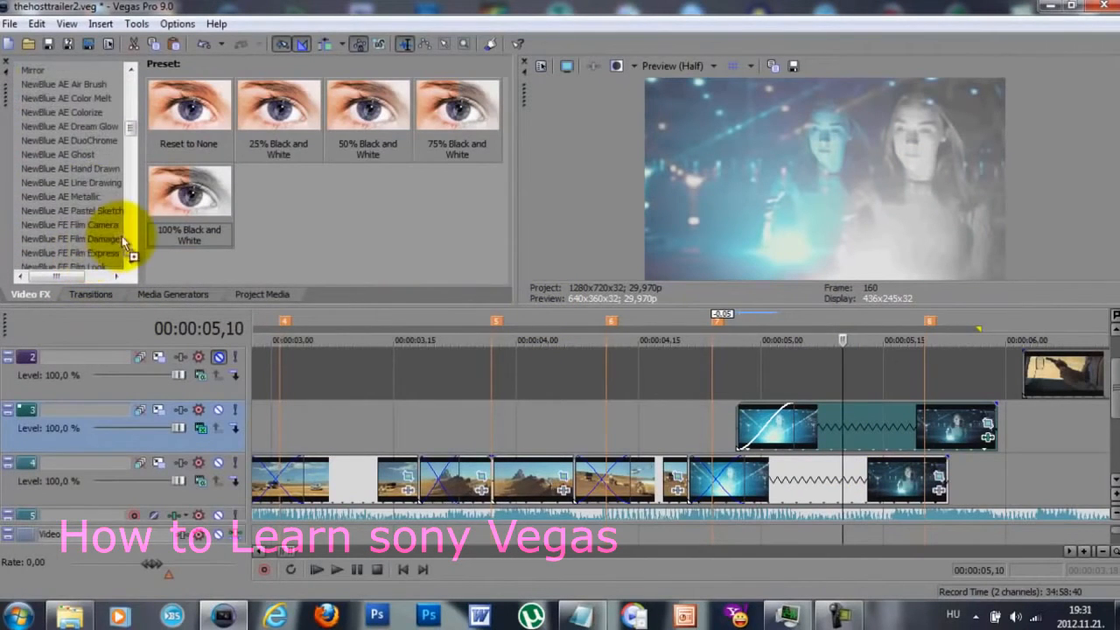
{"action": "left_click", "coordinate": [95, 226]}
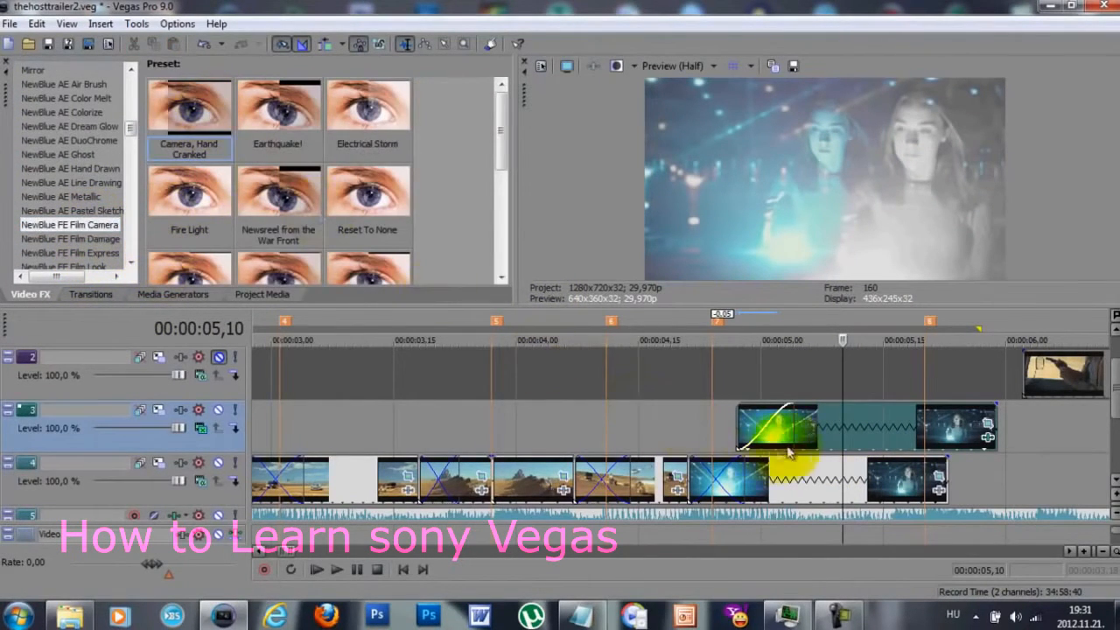
{"action": "left_click_drag", "start_coordinate": [778, 455], "coordinate": [851, 434]}
{"action": "left_click", "coordinate": [615, 373]}
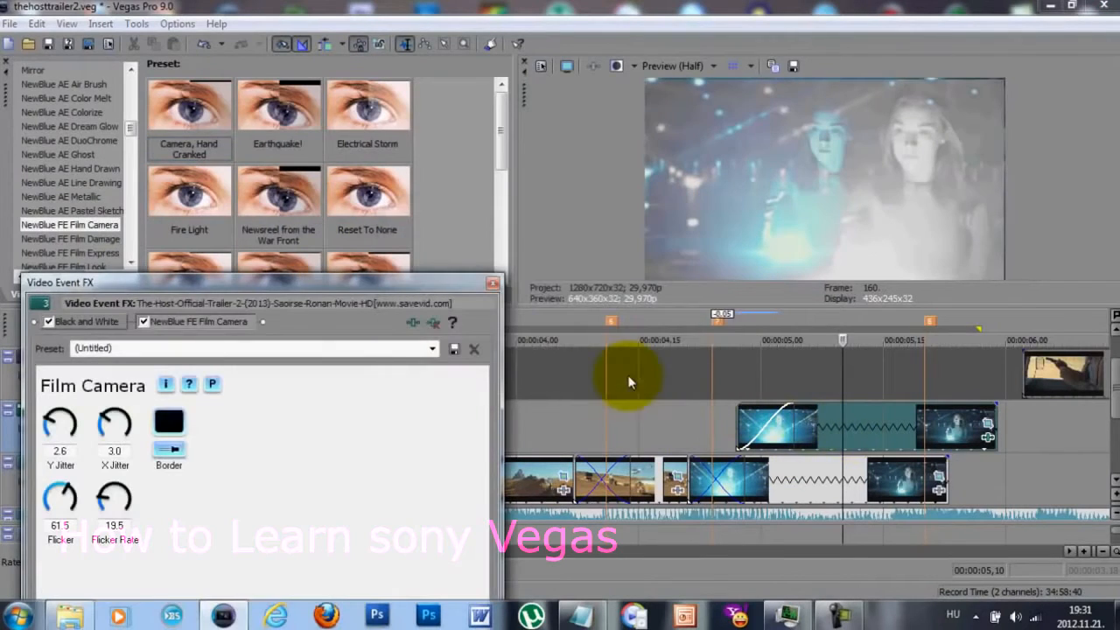
{"action": "left_click_drag", "start_coordinate": [50, 499], "coordinate": [81, 530]}
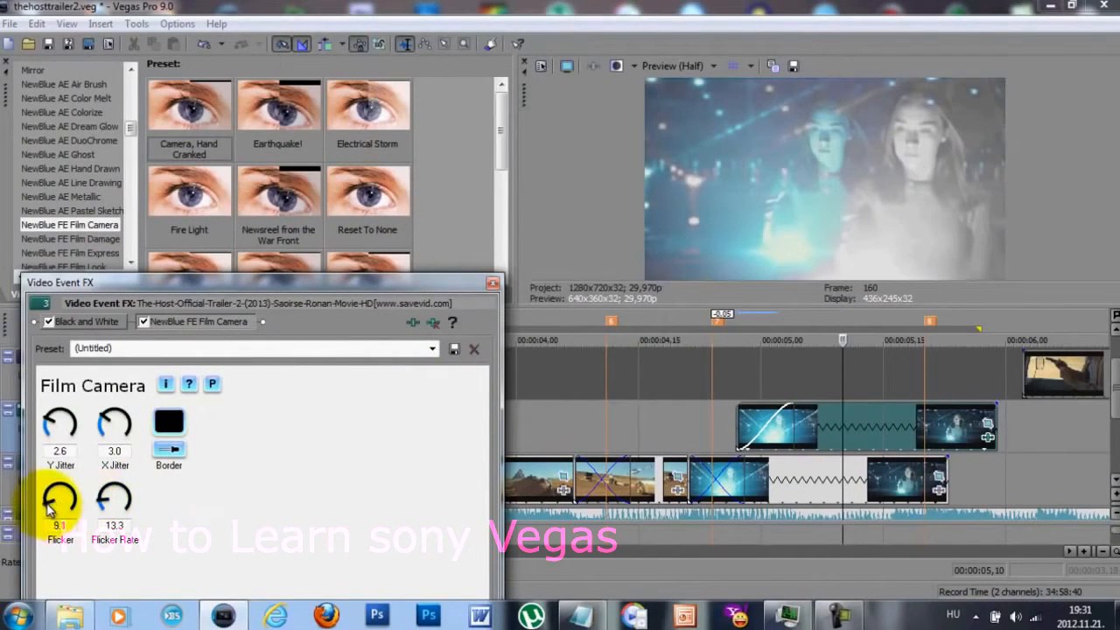
Trim the end of the black-and-white overlay to match the blue-light clip beneath it and preview the section
{"action": "left_click", "coordinate": [492, 282]}
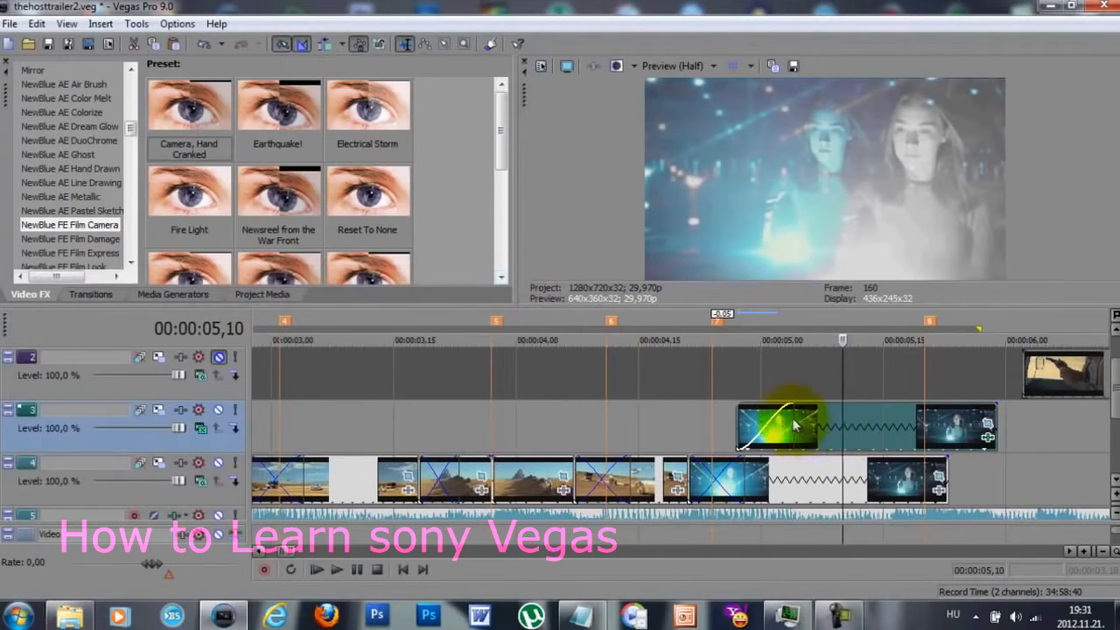
{"action": "left_click_drag", "start_coordinate": [997, 422], "coordinate": [948, 423]}
{"action": "key", "text": "space"}
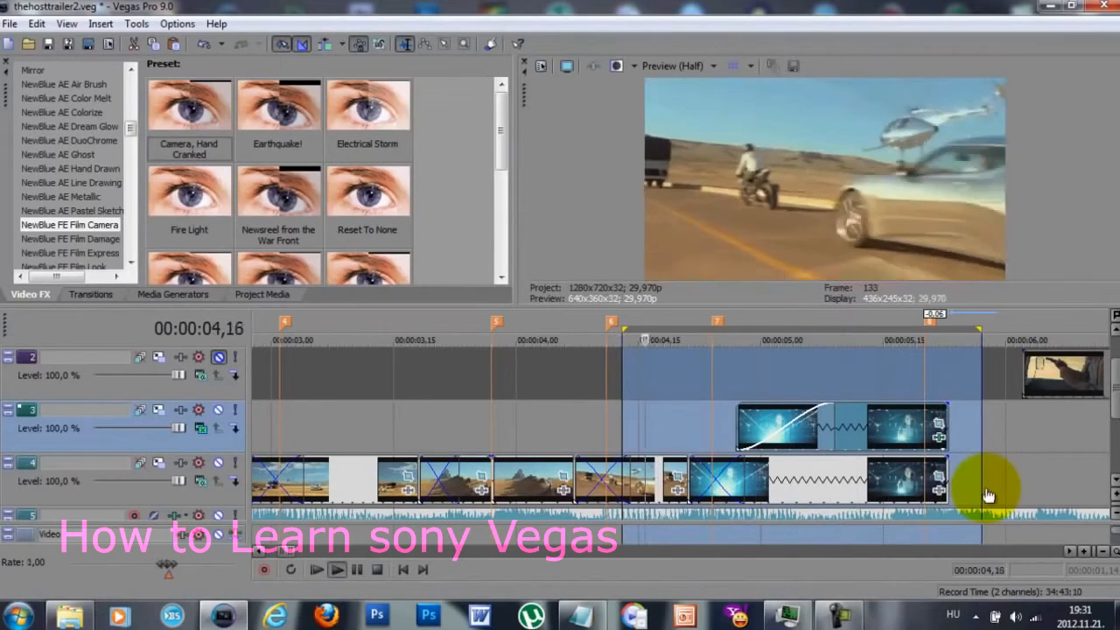
Keyframe the track 4 blue-light clip's Pan/Crop at 00:00:00,07 and set the first keyframe to width 642,2, height 361,3, centre 628,8 / 312,2
{"action": "left_click", "coordinate": [794, 477]}
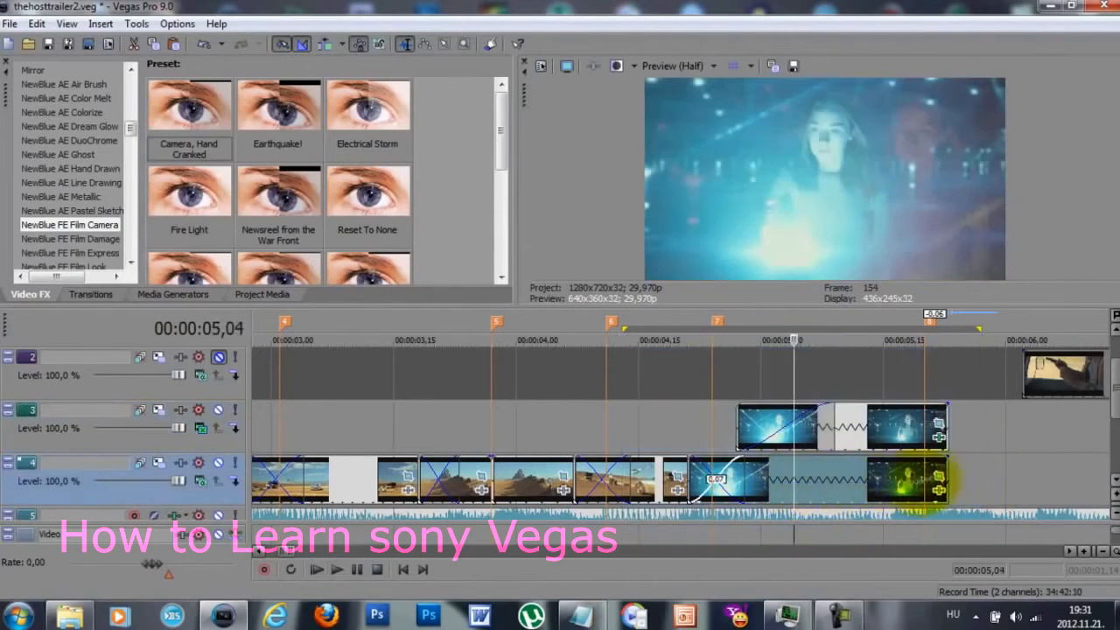
{"action": "left_click", "coordinate": [939, 477]}
{"action": "left_click_drag", "start_coordinate": [254, 518], "coordinate": [332, 523]}
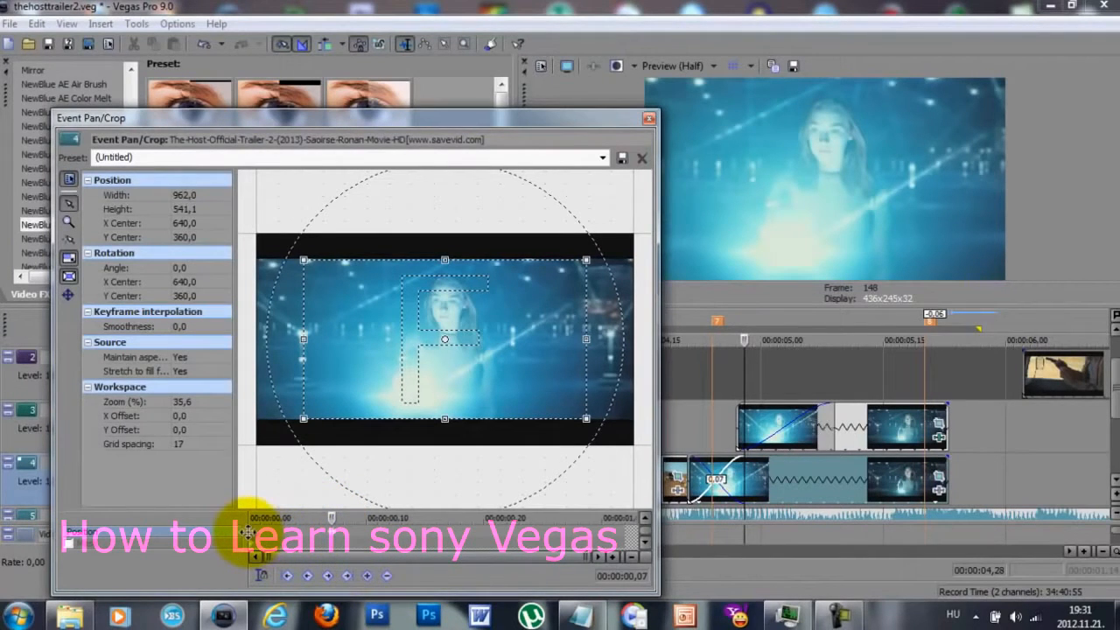
{"action": "left_click", "coordinate": [251, 523]}
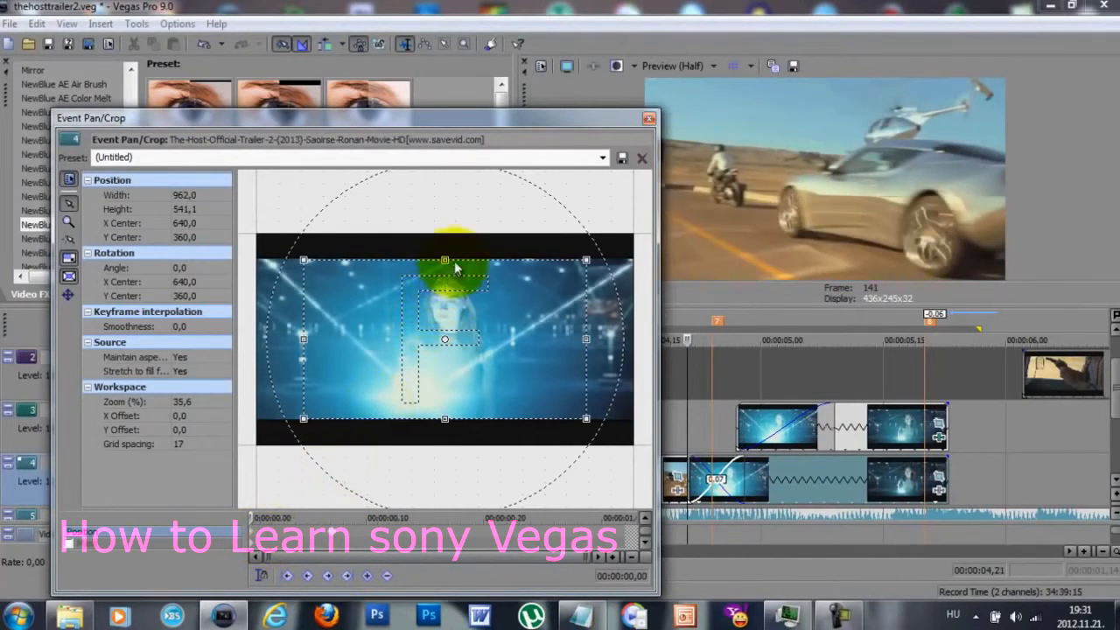
{"action": "left_click_drag", "start_coordinate": [450, 294], "coordinate": [462, 344]}
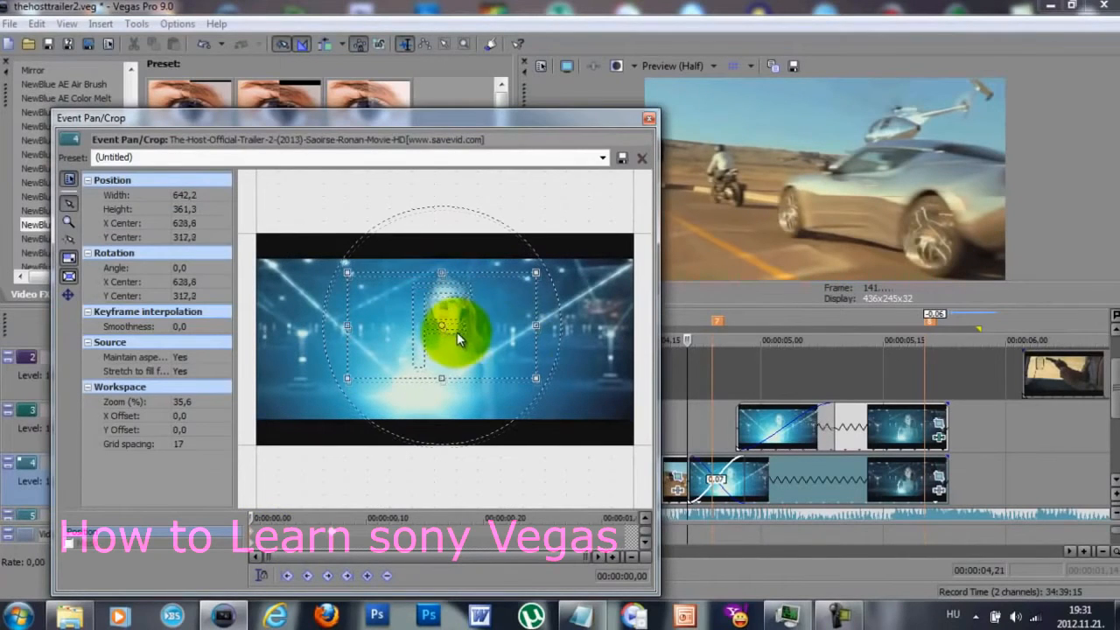
{"action": "left_click", "coordinate": [649, 119]}
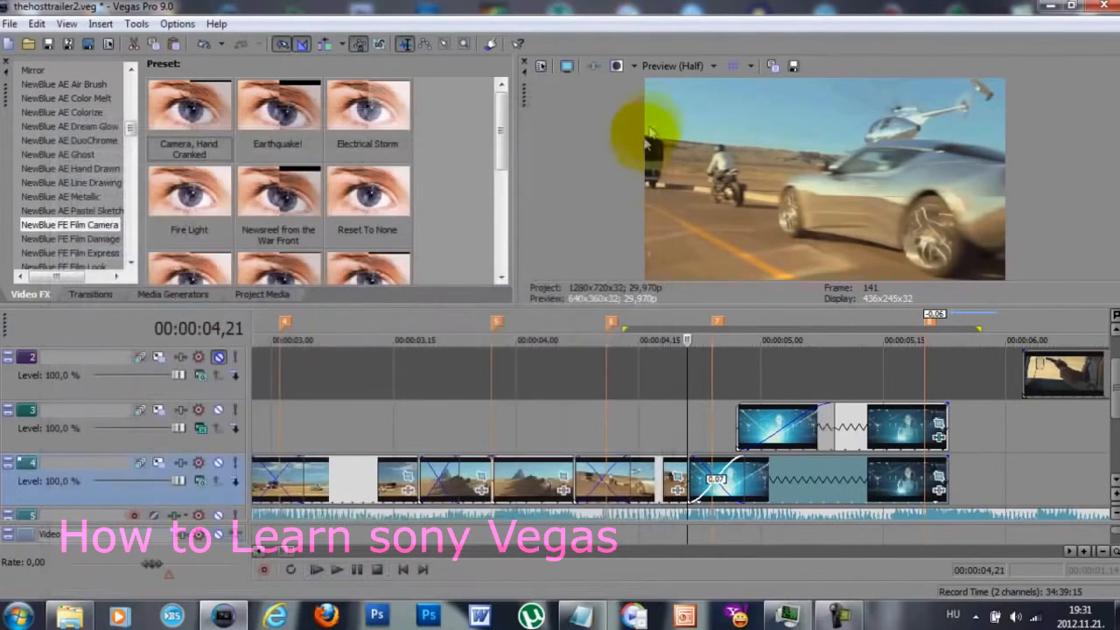
Add a Pan/Crop keyframe at 00:00:01,02 with width 902,0 and height 507,4 to the blue-light clip and preview it
{"action": "left_click", "coordinate": [937, 477]}
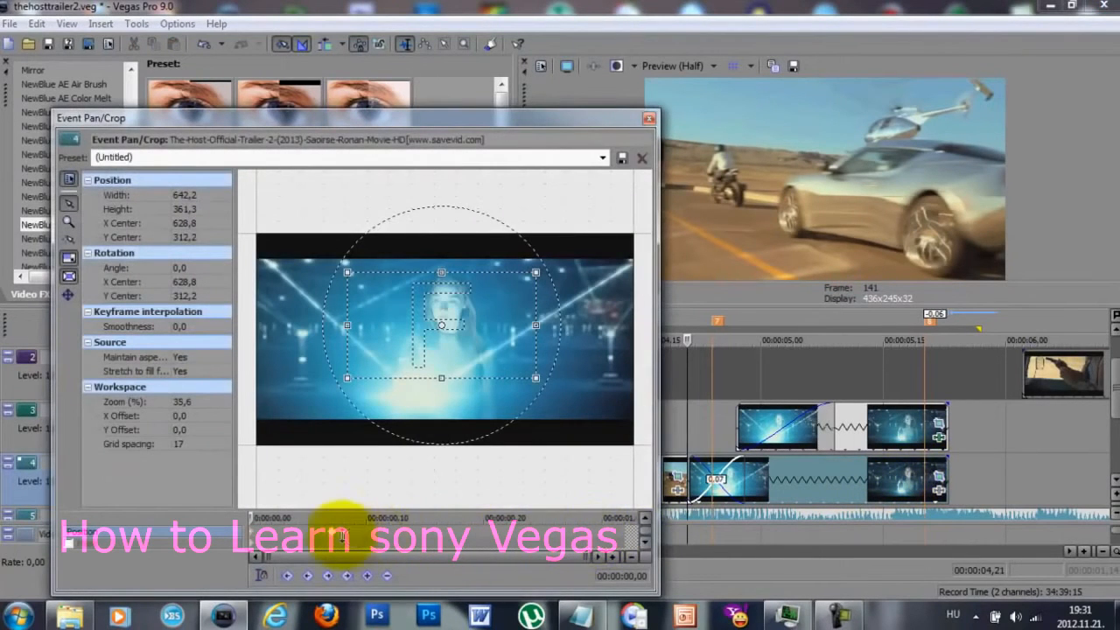
{"action": "left_click", "coordinate": [333, 534]}
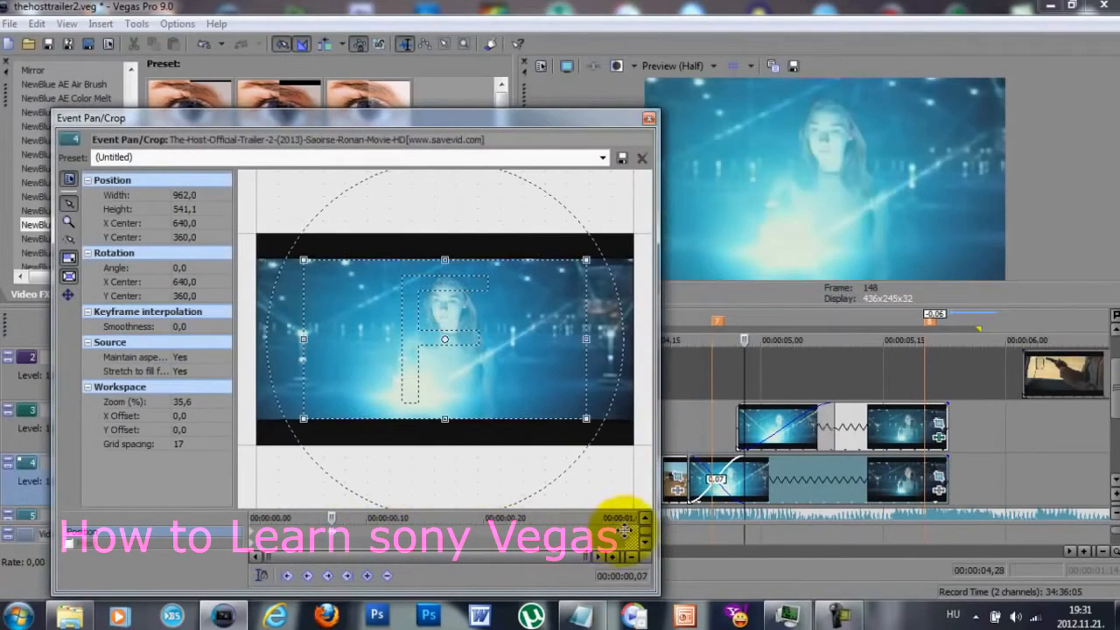
{"action": "left_click", "coordinate": [627, 524]}
{"action": "left_click_drag", "start_coordinate": [420, 417], "coordinate": [422, 412]}
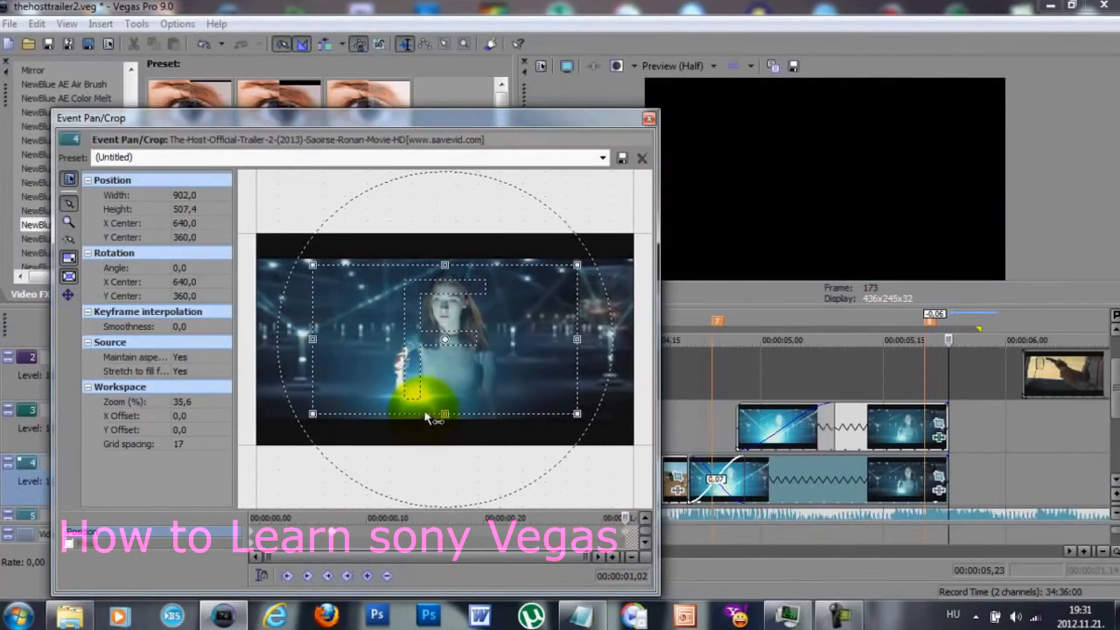
{"action": "left_click", "coordinate": [648, 121]}
{"action": "key", "text": "space"}
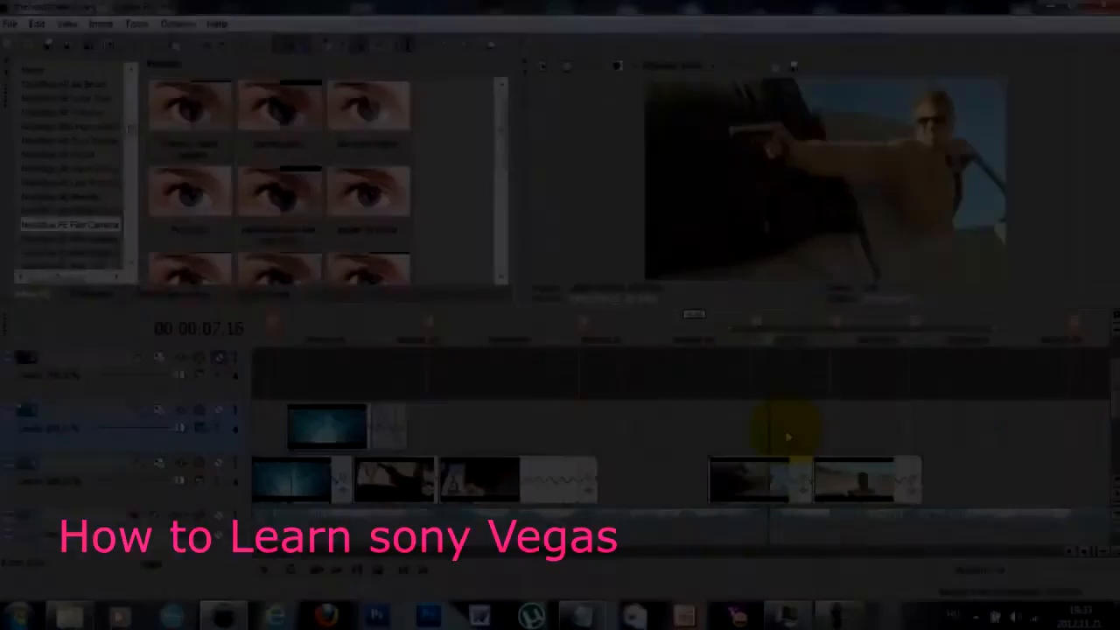
Shift the gun clip on track 4 to start at about 00:00:07,00 and preview it against the beat
{"action": "left_click", "coordinate": [786, 432]}
{"action": "left_click_drag", "start_coordinate": [764, 475], "coordinate": [727, 473]}
{"action": "left_click", "coordinate": [696, 435]}
{"action": "key", "text": "space"}
{"action": "key", "text": "space"}
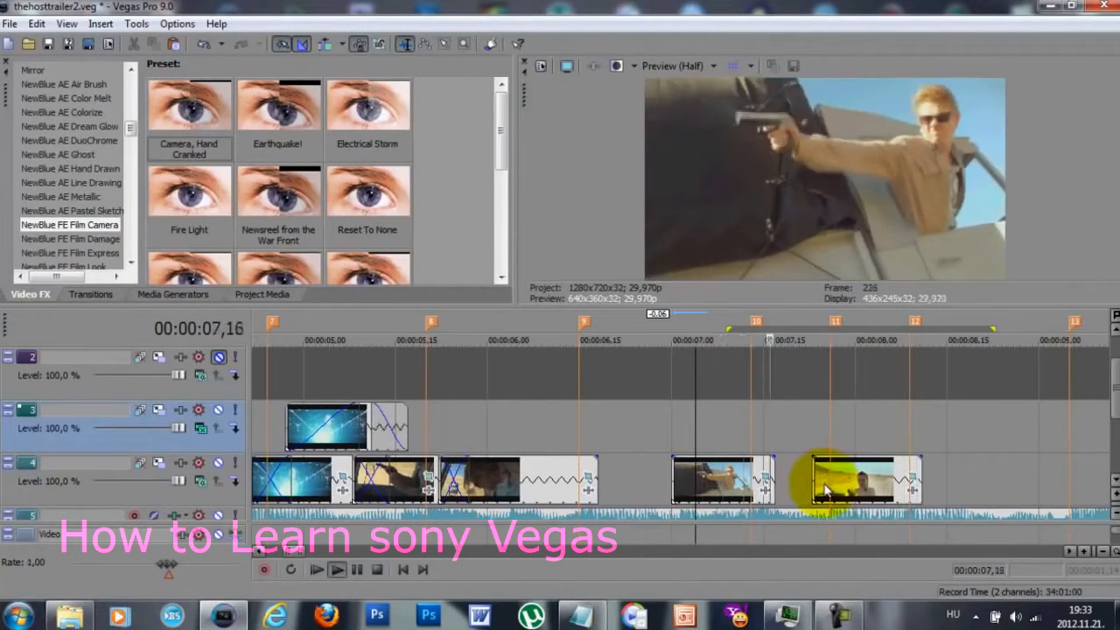
{"action": "key", "text": "space"}
Give the gun clip a fade-in and fade-out, and shorten and shift the following desert clip to start at about 00:00:07,22
{"action": "left_click_drag", "start_coordinate": [826, 487], "coordinate": [840, 474]}
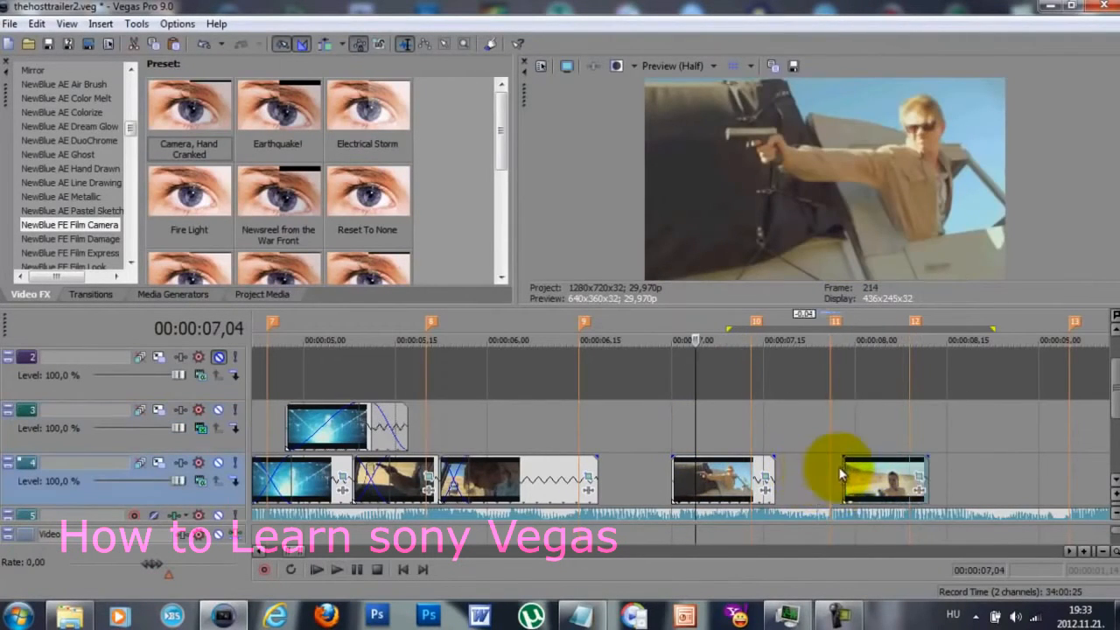
{"action": "left_click", "coordinate": [749, 466]}
{"action": "left_click_drag", "start_coordinate": [772, 460], "coordinate": [757, 468]}
{"action": "left_click_drag", "start_coordinate": [807, 460], "coordinate": [825, 468]}
{"action": "left_click_drag", "start_coordinate": [709, 461], "coordinate": [712, 461]}
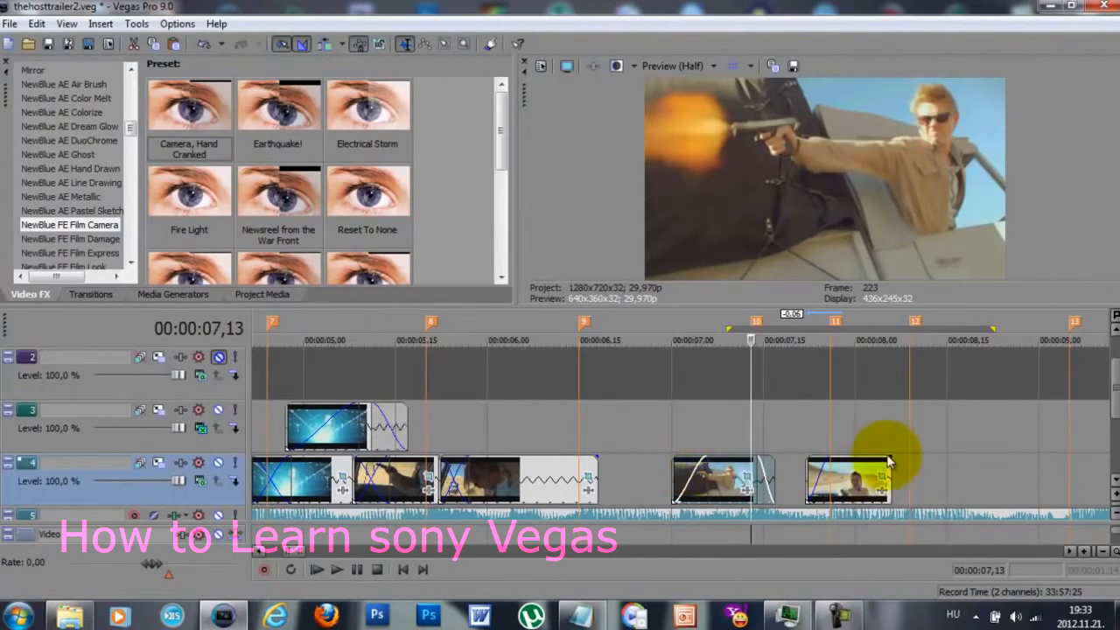
{"action": "left_click_drag", "start_coordinate": [865, 468], "coordinate": [866, 469]}
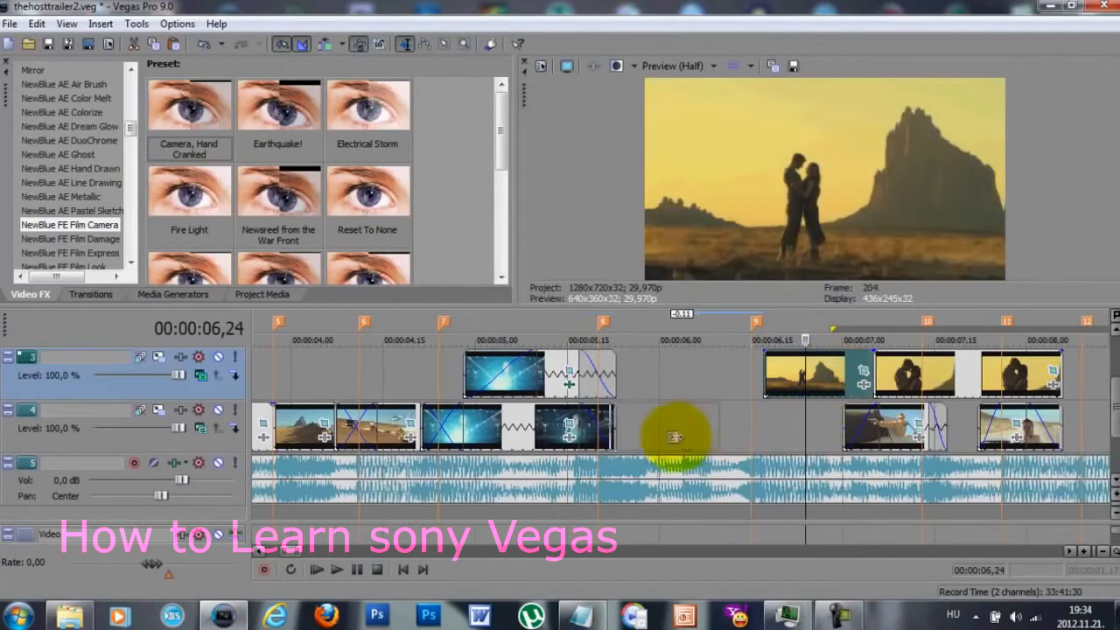
Crossfade the couple silhouette clip after the blue-light clip on track 4 and shift the embrace clip on track 3 to about 00:00:05,25
{"action": "left_click_drag", "start_coordinate": [646, 441], "coordinate": [705, 425]}
{"action": "left_click_drag", "start_coordinate": [932, 383], "coordinate": [636, 363]}
{"action": "left_click_drag", "start_coordinate": [634, 354], "coordinate": [712, 368]}
{"action": "left_click", "coordinate": [774, 380]}
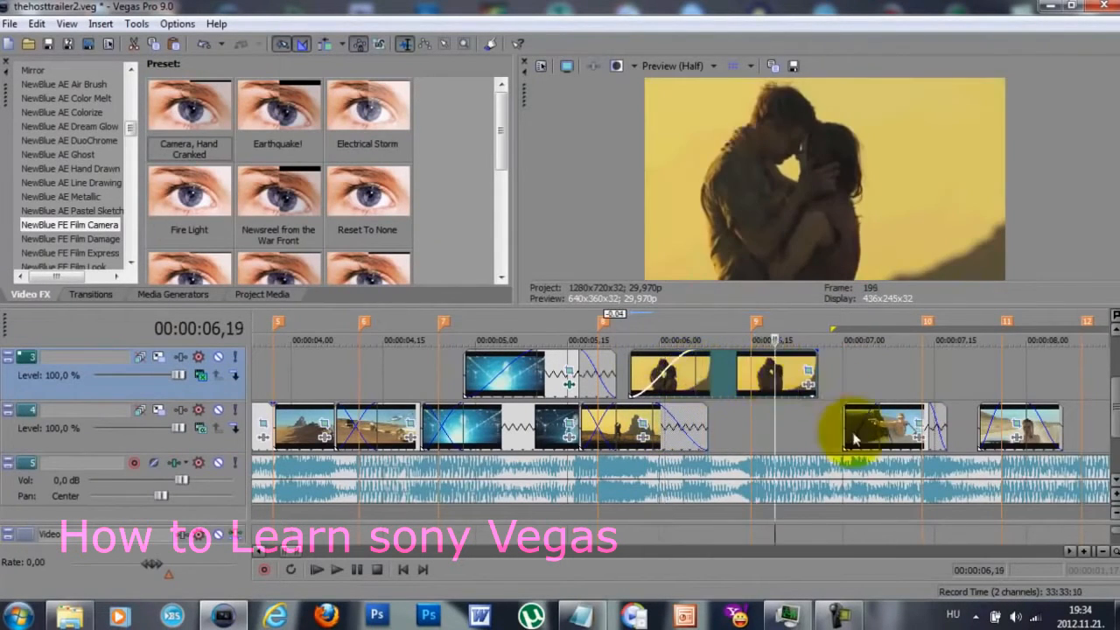
Trim the embrace clip to end at about 00:00:06,18 and move the kissing clip onto track 3, overlapping it from about 00:00:06,12
{"action": "scroll", "coordinate": [852, 429], "scroll_direction": "down", "scroll_amount": 2}
{"action": "left_click_drag", "start_coordinate": [882, 382], "coordinate": [776, 382]}
{"action": "left_click", "coordinate": [659, 426]}
{"action": "scroll", "coordinate": [662, 428], "scroll_direction": "up", "scroll_amount": 3}
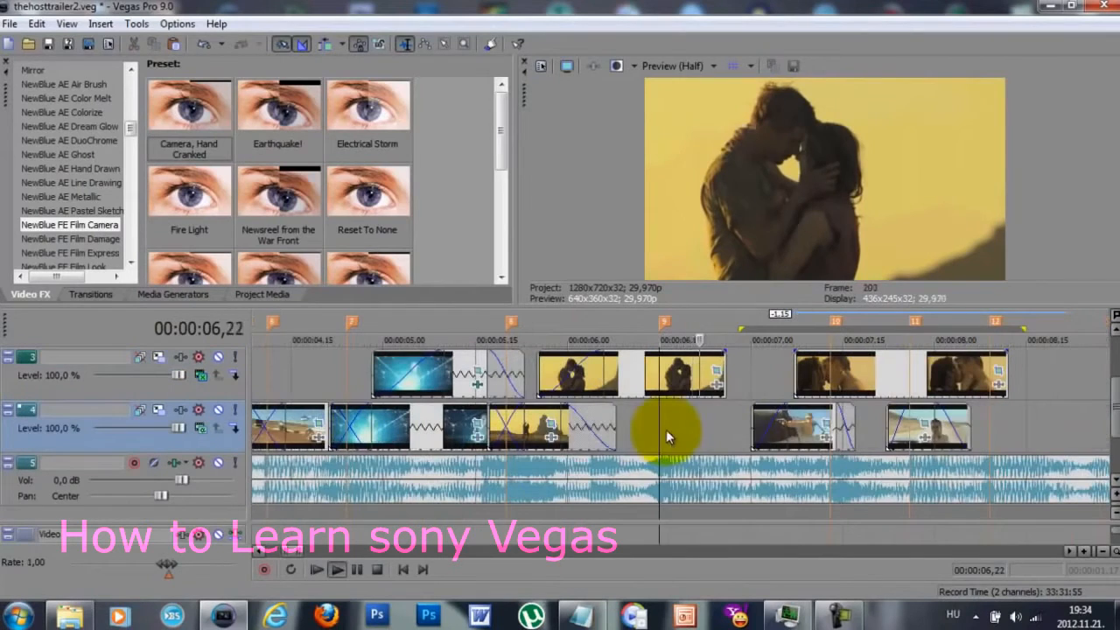
{"action": "left_click_drag", "start_coordinate": [823, 374], "coordinate": [671, 385]}
{"action": "left_click", "coordinate": [755, 436]}
{"action": "scroll", "coordinate": [753, 438], "scroll_direction": "up", "scroll_amount": 1}
{"action": "left_click_drag", "start_coordinate": [628, 429], "coordinate": [569, 429]}
{"action": "left_click_drag", "start_coordinate": [573, 375], "coordinate": [573, 424]}
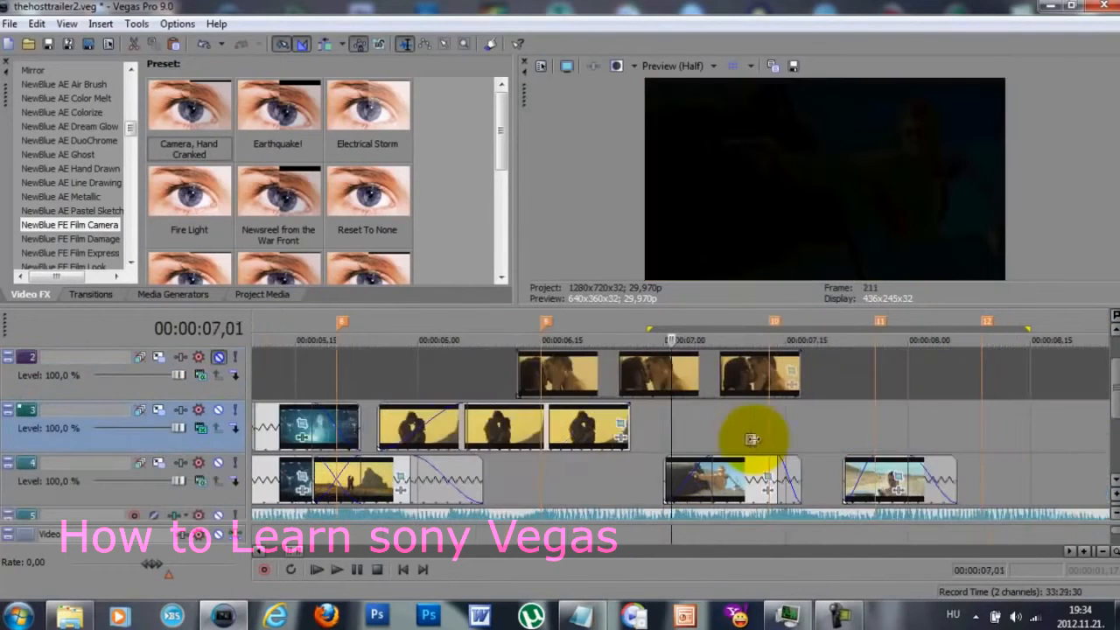
Paste a copy of the embrace clip onto track 2 and shift it to start at about 00:00:06,16
{"action": "left_click", "coordinate": [573, 428]}
{"action": "scroll", "coordinate": [573, 427], "scroll_direction": "up", "scroll_amount": 1}
{"action": "left_click", "coordinate": [509, 429]}
{"action": "key", "text": "ctrl+c"}
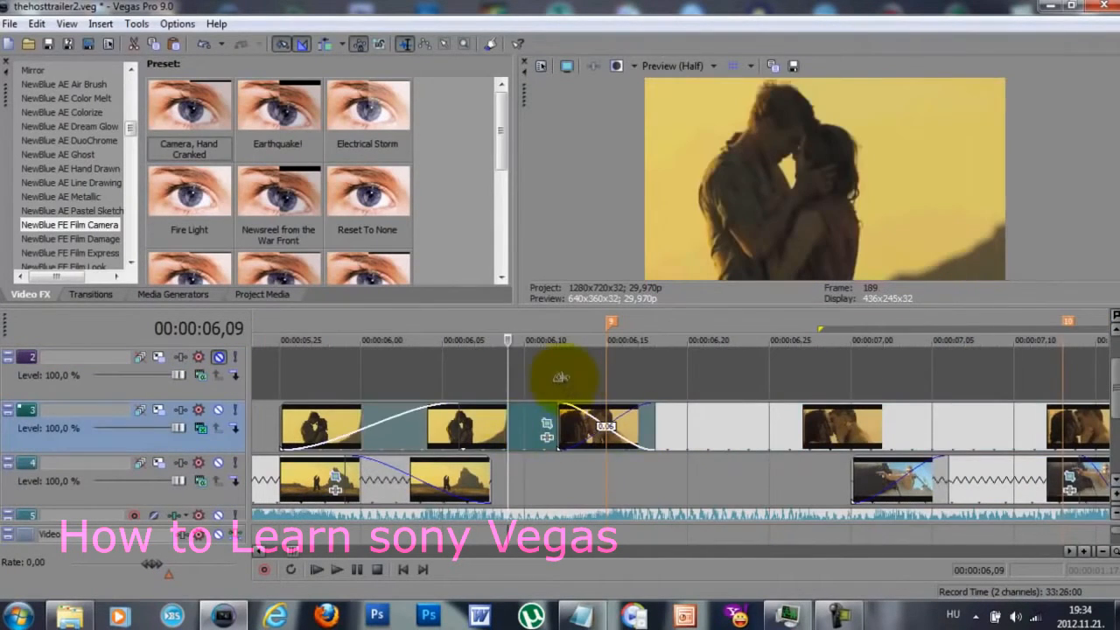
{"action": "left_click", "coordinate": [559, 377]}
{"action": "key", "text": "ctrl+v"}
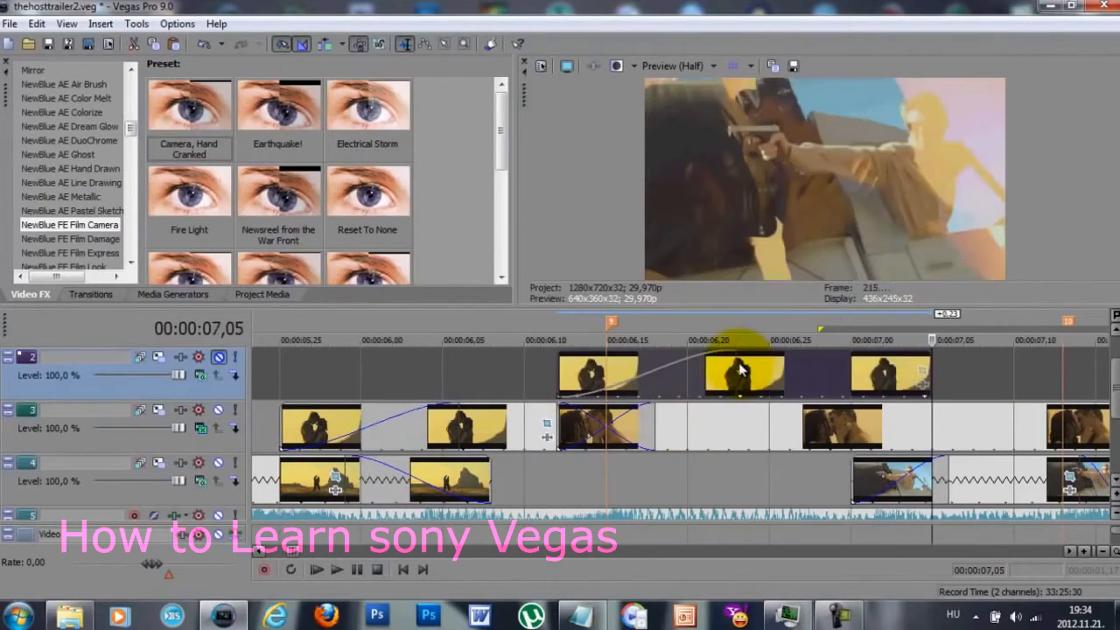
{"action": "left_click_drag", "start_coordinate": [728, 354], "coordinate": [485, 380]}
{"action": "left_click_drag", "start_coordinate": [686, 374], "coordinate": [752, 376]}
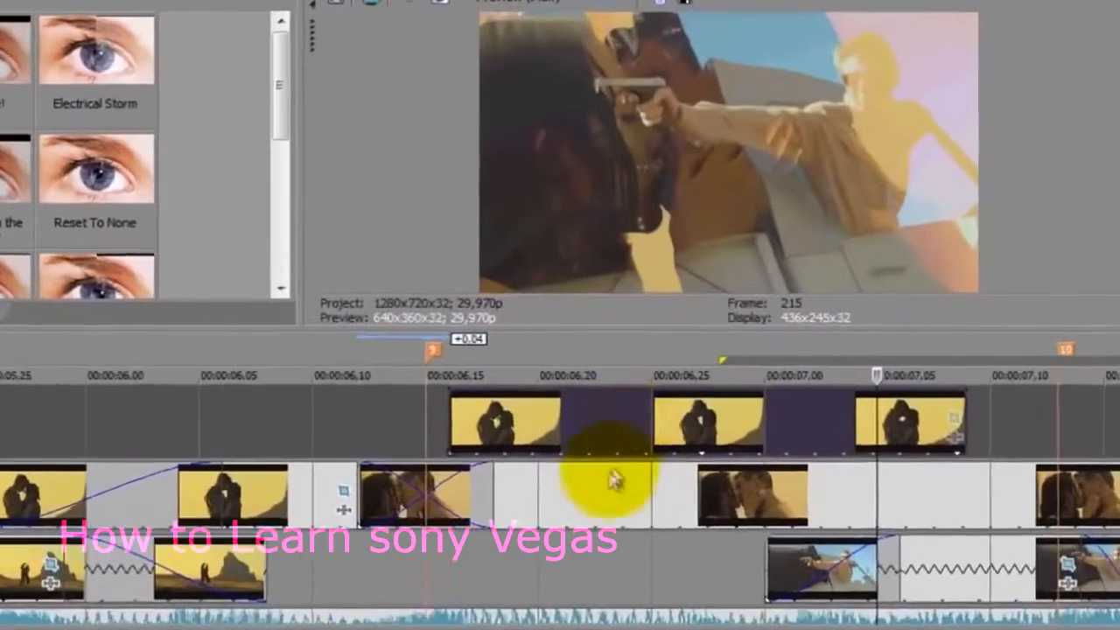
Split the kissing clip on track 3 at about 00:00:06,22, 00:00:06,27, 00:00:07,03 and 00:00:07,08
{"action": "left_click", "coordinate": [497, 554]}
{"action": "left_click", "coordinate": [621, 535]}
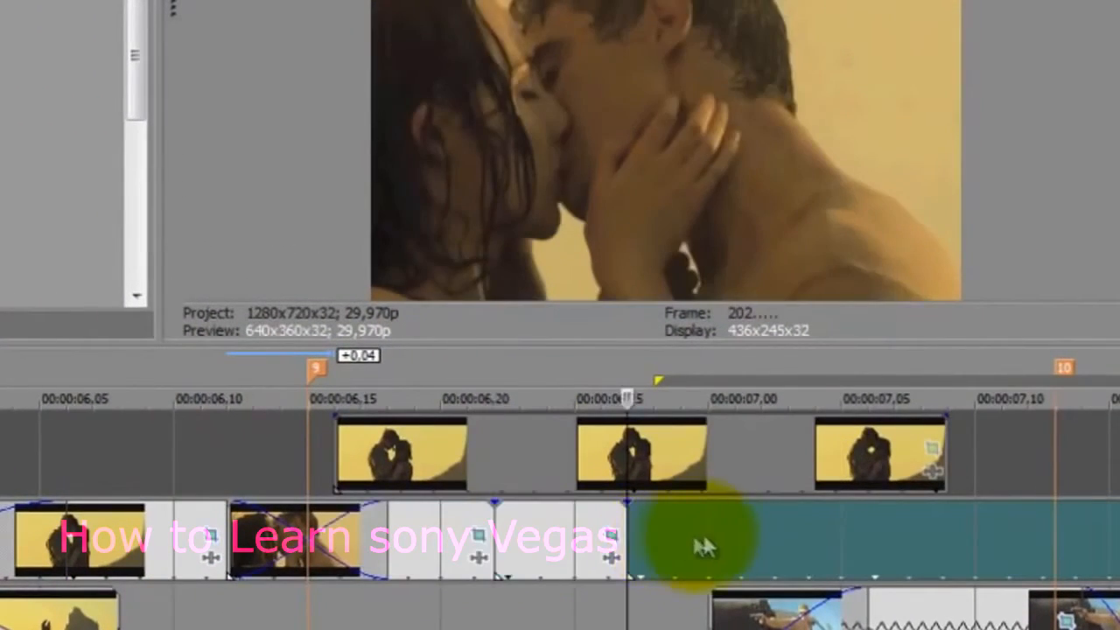
{"action": "left_click", "coordinate": [785, 538]}
{"action": "left_click", "coordinate": [916, 532]}
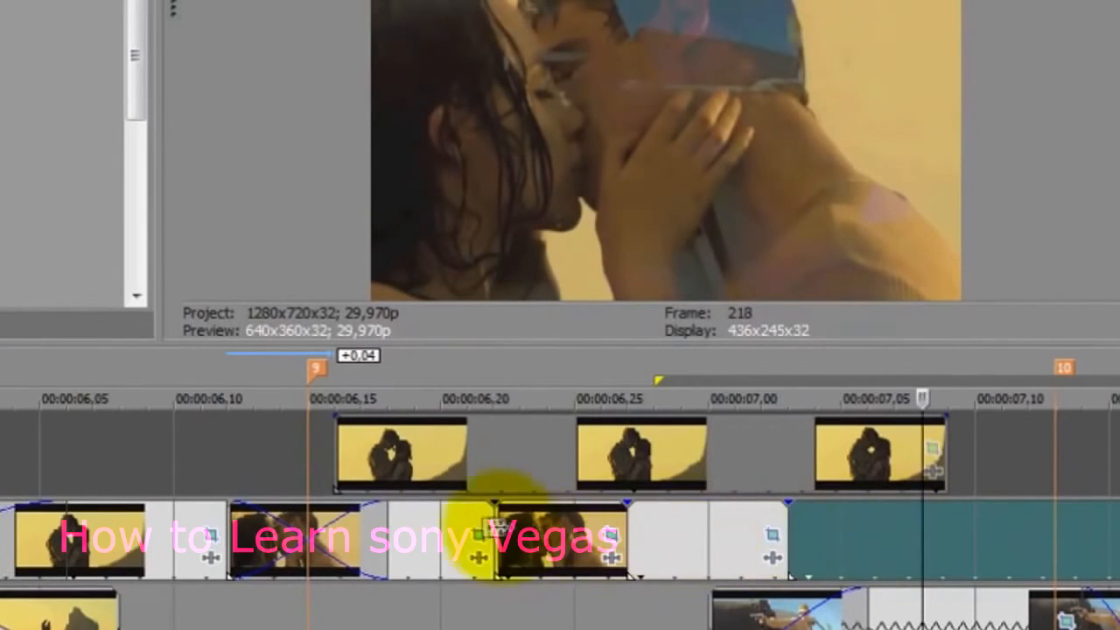
{"action": "key", "text": "s"}
Split the kissing clip at about 00:00:06,19 and delete the short piece up to the 00:00:06,22 cut
{"action": "left_click", "coordinate": [414, 535]}
{"action": "left_click_drag", "start_coordinate": [414, 541], "coordinate": [433, 469]}
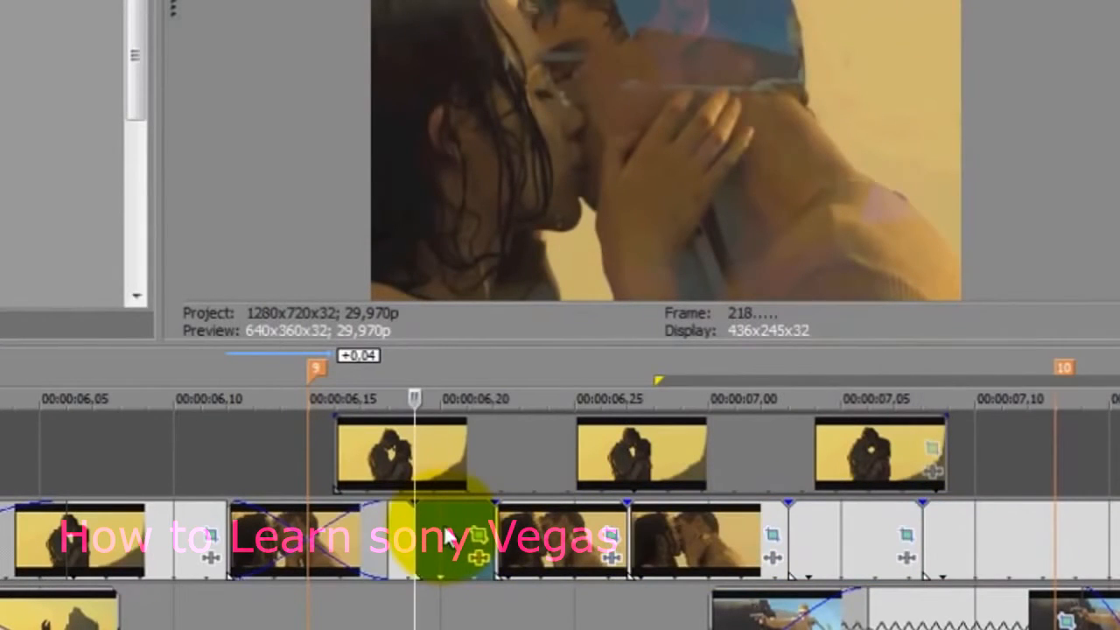
{"action": "left_click", "coordinate": [447, 535]}
{"action": "key", "text": "Delete"}
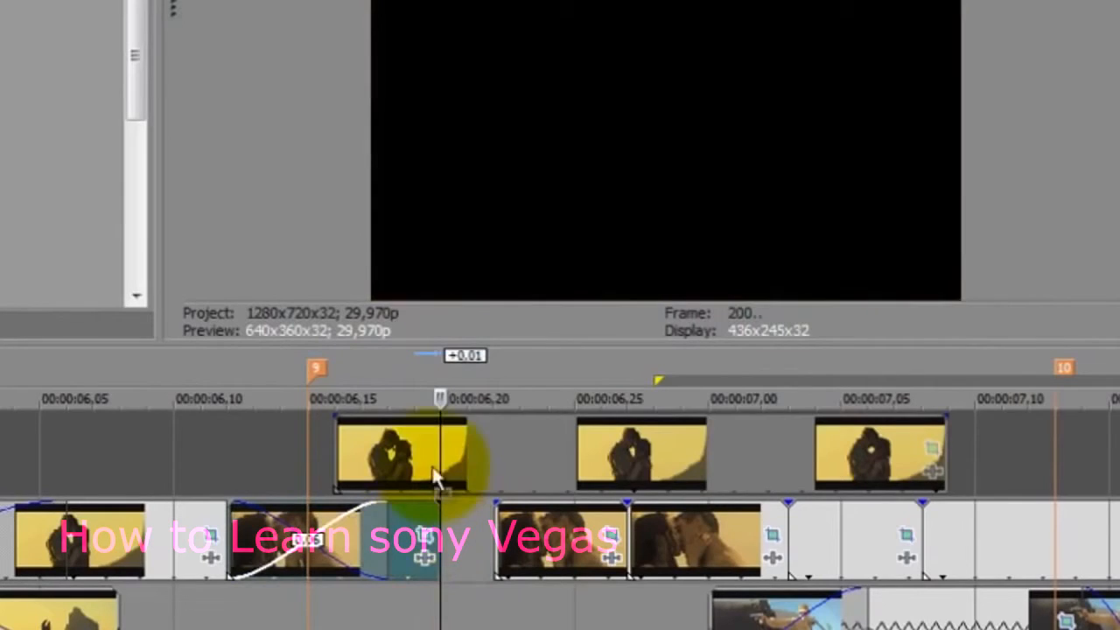
Cut a short piece from the embrace copy and fit it into the gap on track 3 from about 00:00:06,18
{"action": "left_click_drag", "start_coordinate": [503, 464], "coordinate": [610, 532]}
{"action": "left_click", "coordinate": [535, 456]}
{"action": "key", "text": "s"}
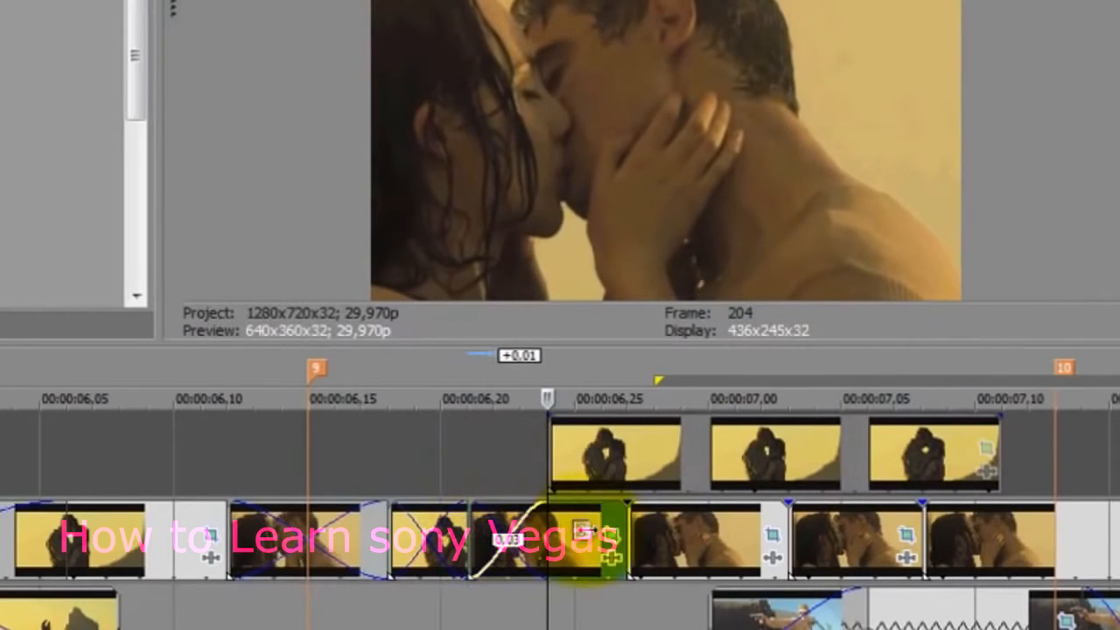
Cut a second short embrace piece and place it on track 3 at about 00:00:06,24, overlapping the neighbouring kissing pieces
{"action": "left_click", "coordinate": [654, 468]}
{"action": "key", "text": "s"}
{"action": "left_click_drag", "start_coordinate": [603, 472], "coordinate": [600, 525]}
{"action": "left_click_drag", "start_coordinate": [669, 468], "coordinate": [803, 468]}
{"action": "left_click_drag", "start_coordinate": [680, 535], "coordinate": [980, 464]}
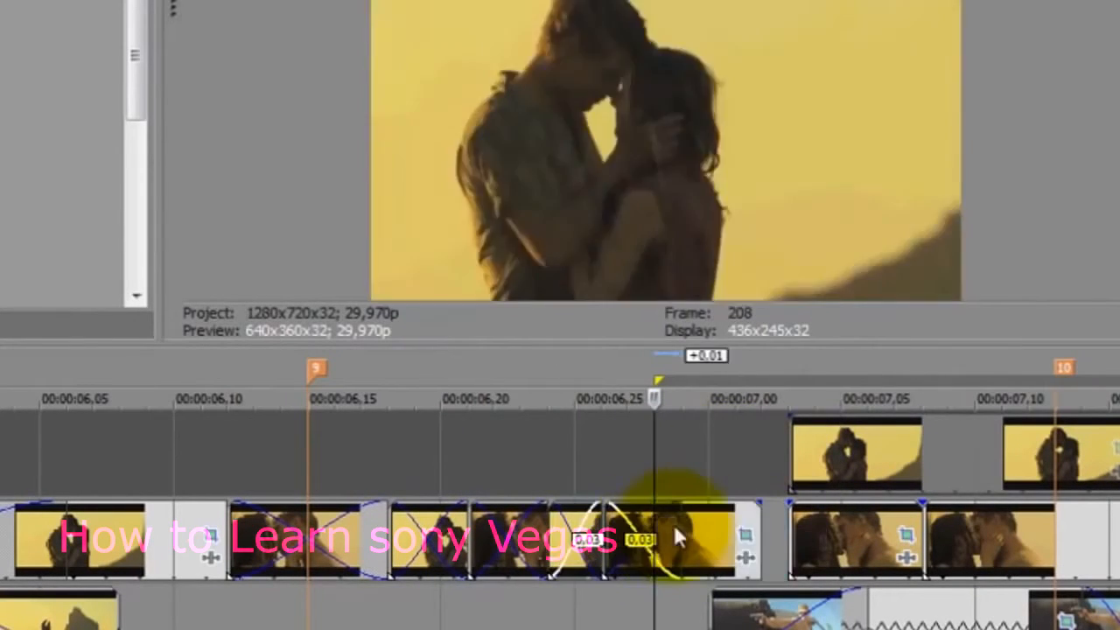
Fit a third embrace piece on track 3 at about 00:00:06,29, overlap it with the last kissing piece and fade that piece out
{"action": "left_click_drag", "start_coordinate": [760, 532], "coordinate": [789, 533]}
{"action": "left_click_drag", "start_coordinate": [875, 534], "coordinate": [821, 532]}
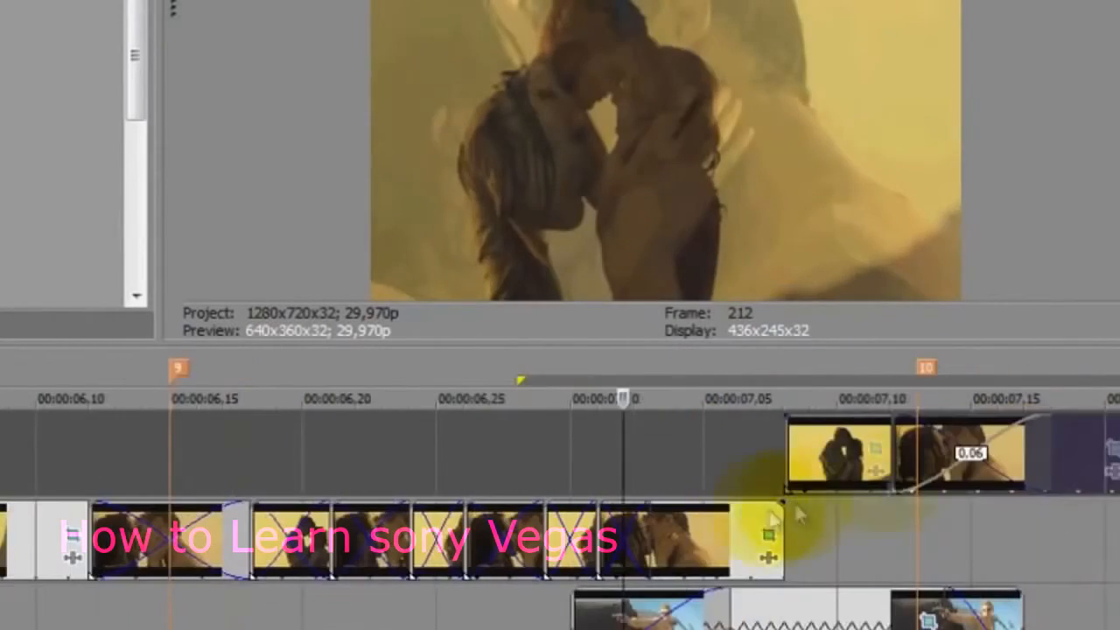
{"action": "left_click", "coordinate": [784, 501]}
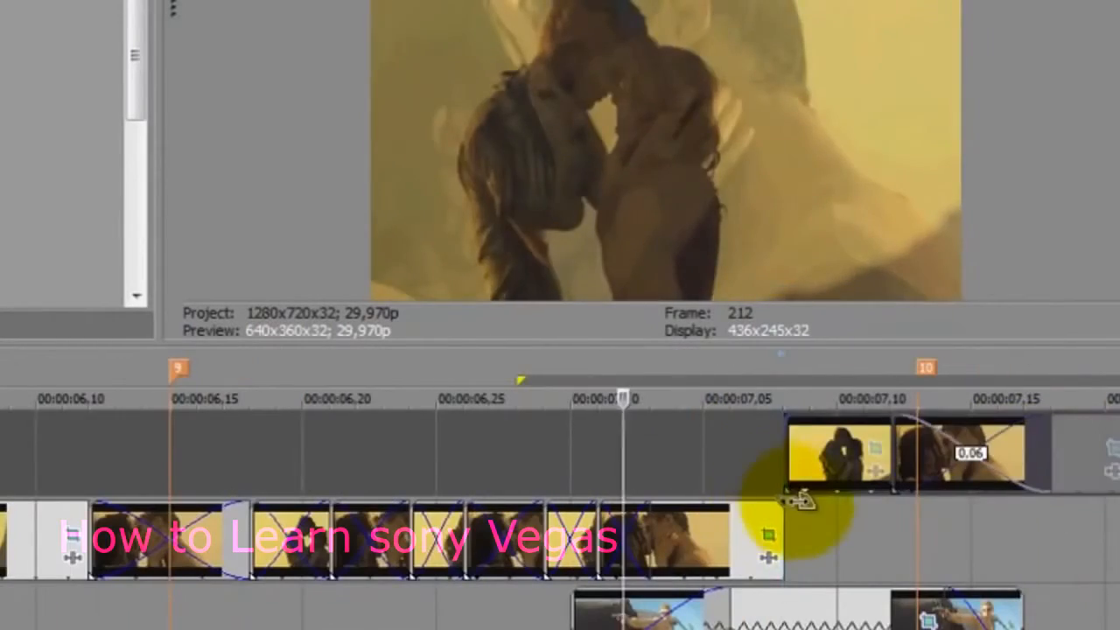
{"action": "left_click", "coordinate": [811, 500]}
{"action": "left_click_drag", "start_coordinate": [781, 503], "coordinate": [677, 525]}
{"action": "scroll", "coordinate": [822, 551], "scroll_direction": "down", "scroll_amount": 1}
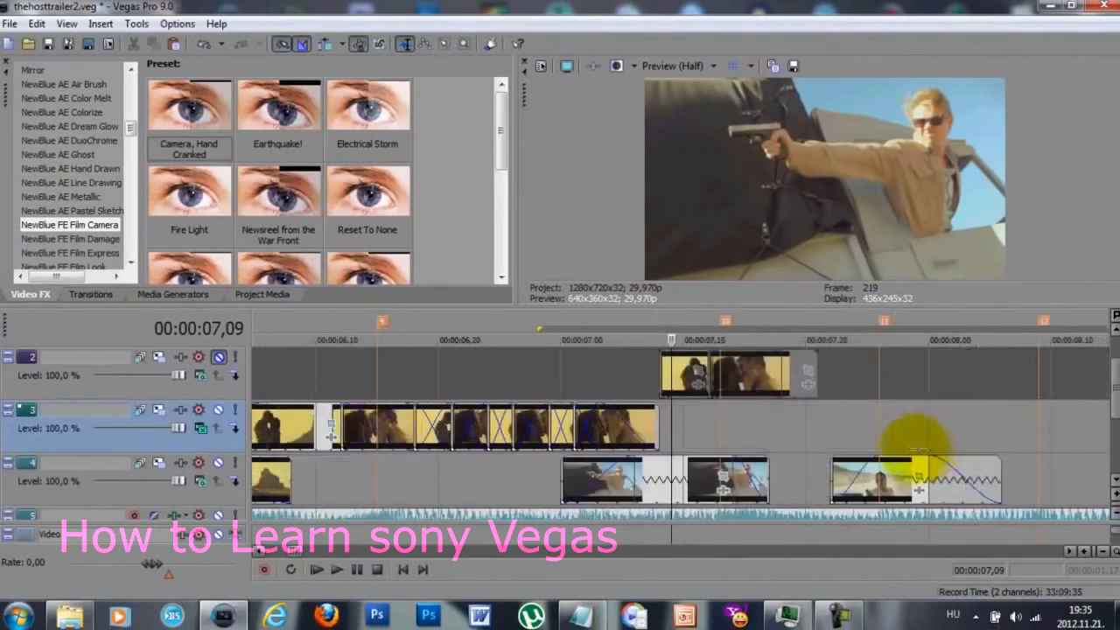
Play back the range from 00:00:05,13 to 00:00:08,09 to check the alternating embrace and kissing clips
{"action": "scroll", "coordinate": [677, 451], "scroll_direction": "down", "scroll_amount": 2}
{"action": "left_click_drag", "start_coordinate": [329, 379], "coordinate": [856, 503]}
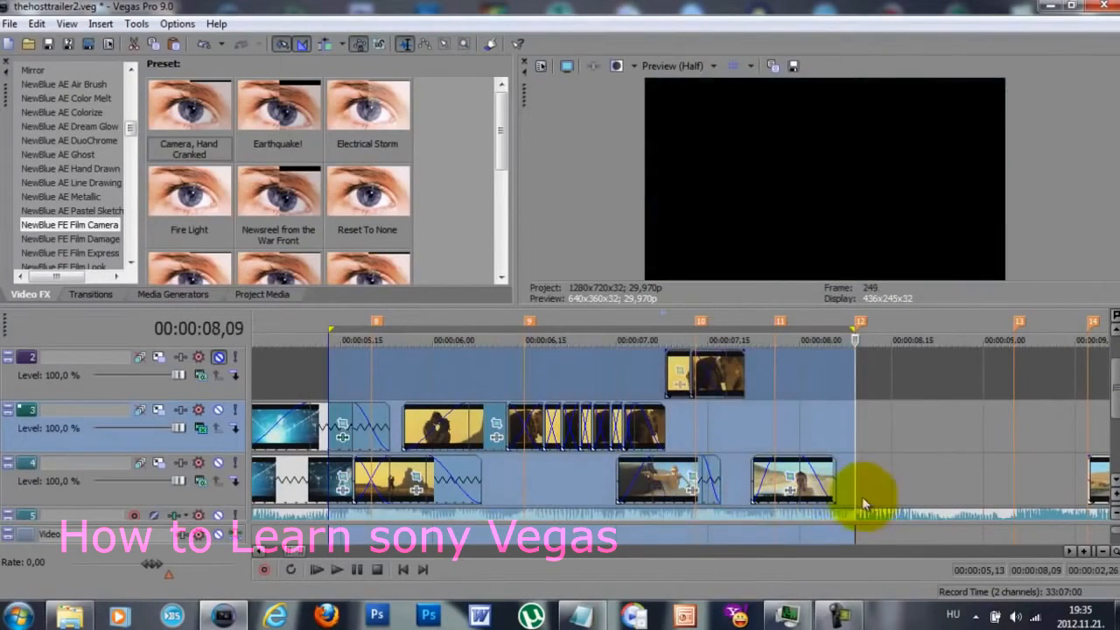
{"action": "key", "text": "space"}
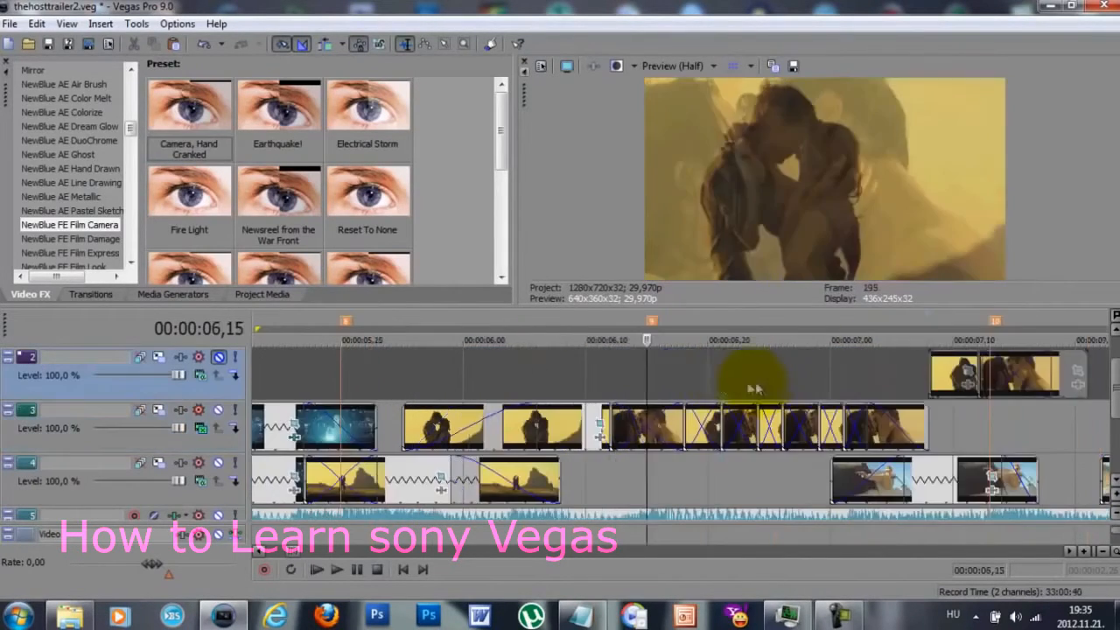
Crop the kissing piece on track 3 at 00:00:06,24 to about 802 by 451, centred at about X 446, Y 360
{"action": "left_click", "coordinate": [719, 382]}
{"action": "scroll", "coordinate": [719, 382], "scroll_direction": "up", "scroll_amount": 2}
{"action": "left_click", "coordinate": [777, 391]}
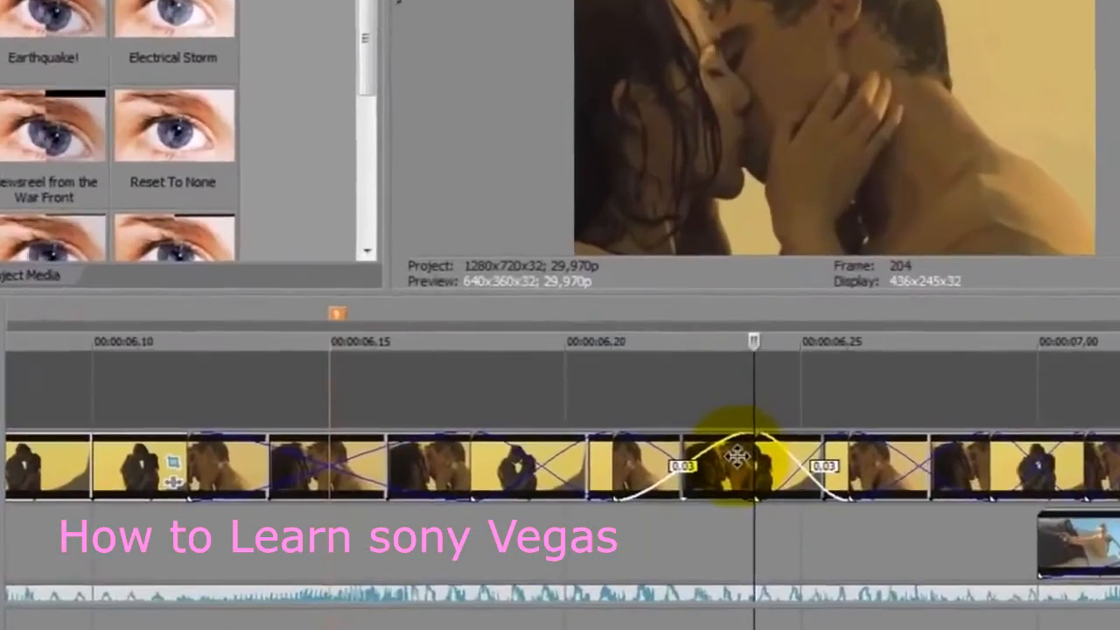
{"action": "right_click", "coordinate": [758, 426]}
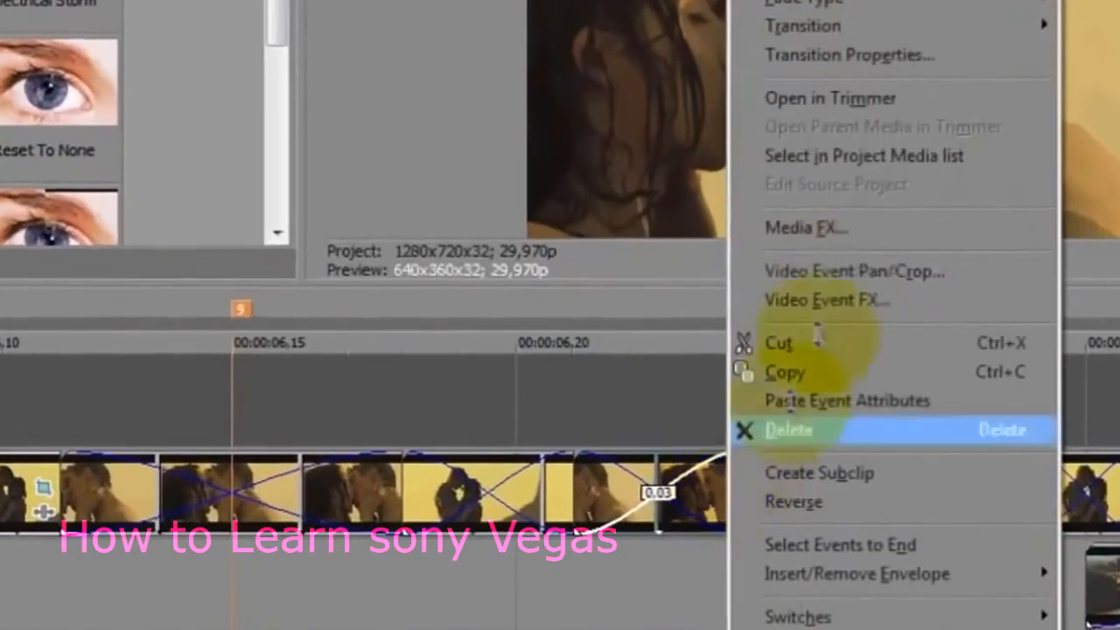
{"action": "left_click", "coordinate": [839, 278]}
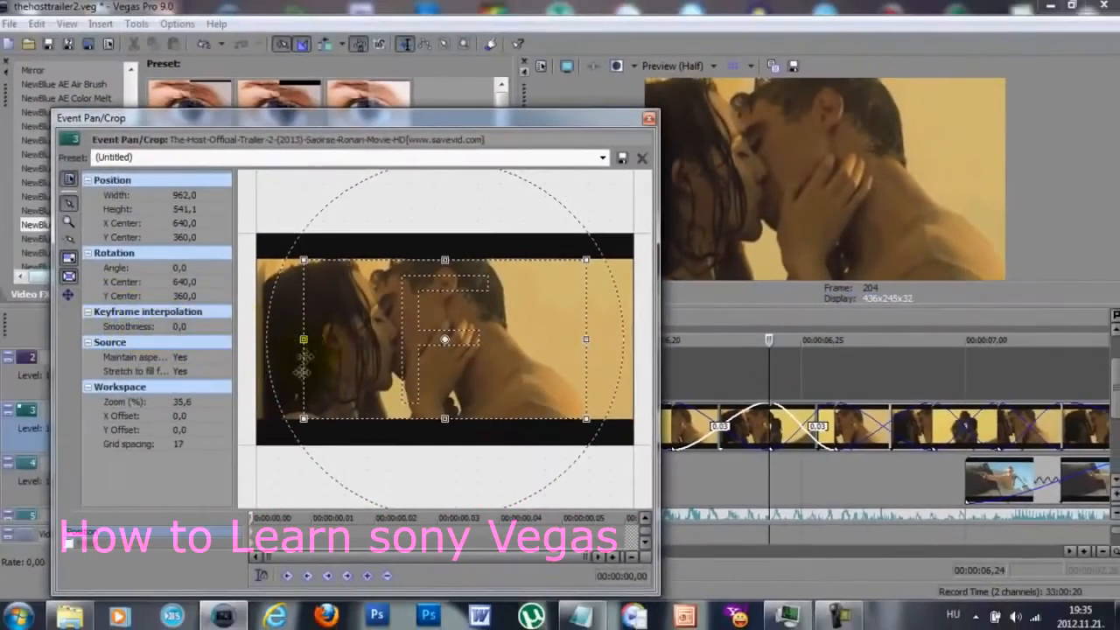
{"action": "left_click_drag", "start_coordinate": [370, 417], "coordinate": [367, 376]}
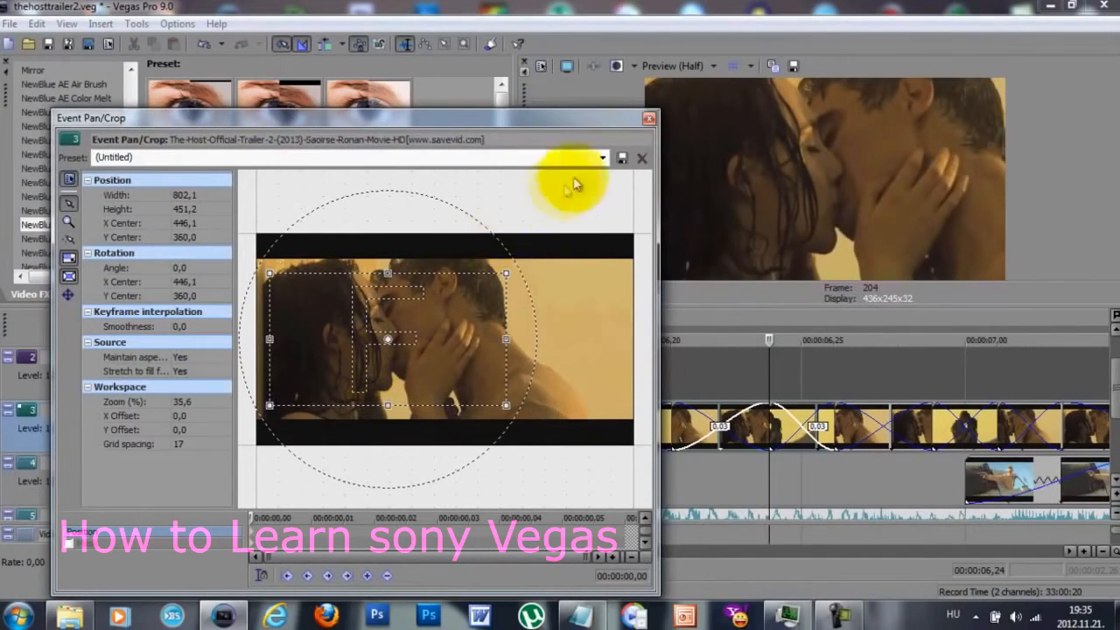
{"action": "left_click", "coordinate": [649, 118]}
Crop the embrace piece on track 3 at 00:00:06,20 to about 662 by 373, centred at about X 480, Y 343
{"action": "left_click", "coordinate": [645, 415]}
{"action": "right_click", "coordinate": [645, 414]}
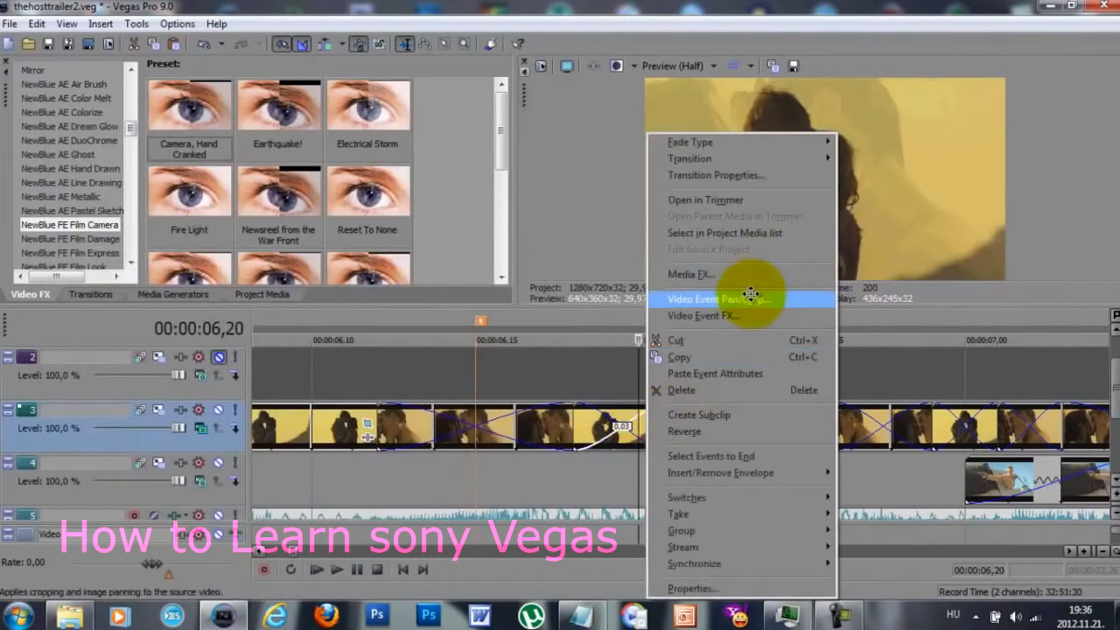
{"action": "left_click", "coordinate": [748, 300]}
{"action": "left_click_drag", "start_coordinate": [483, 261], "coordinate": [482, 285]}
{"action": "left_click_drag", "start_coordinate": [478, 365], "coordinate": [430, 360]}
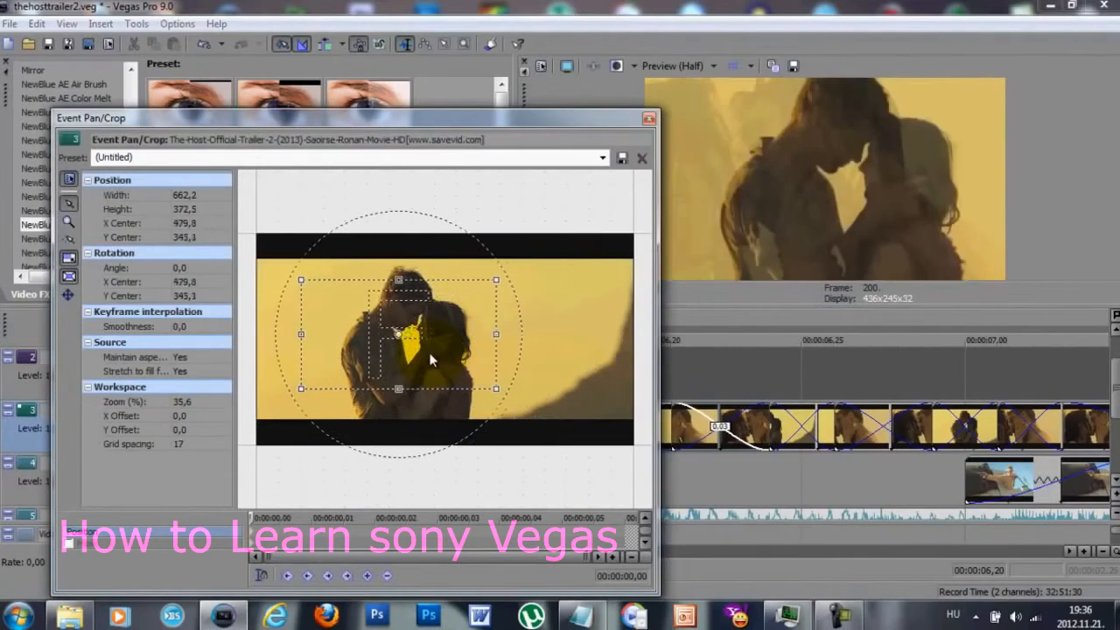
{"action": "left_click", "coordinate": [648, 120]}
Crop the kissing piece at 00:00:06,28 to about 552 by 311, rotated about -16.5 degrees and centred at about X 516, Y 354
{"action": "left_click", "coordinate": [769, 467]}
{"action": "left_click", "coordinate": [898, 462]}
{"action": "right_click", "coordinate": [912, 424]}
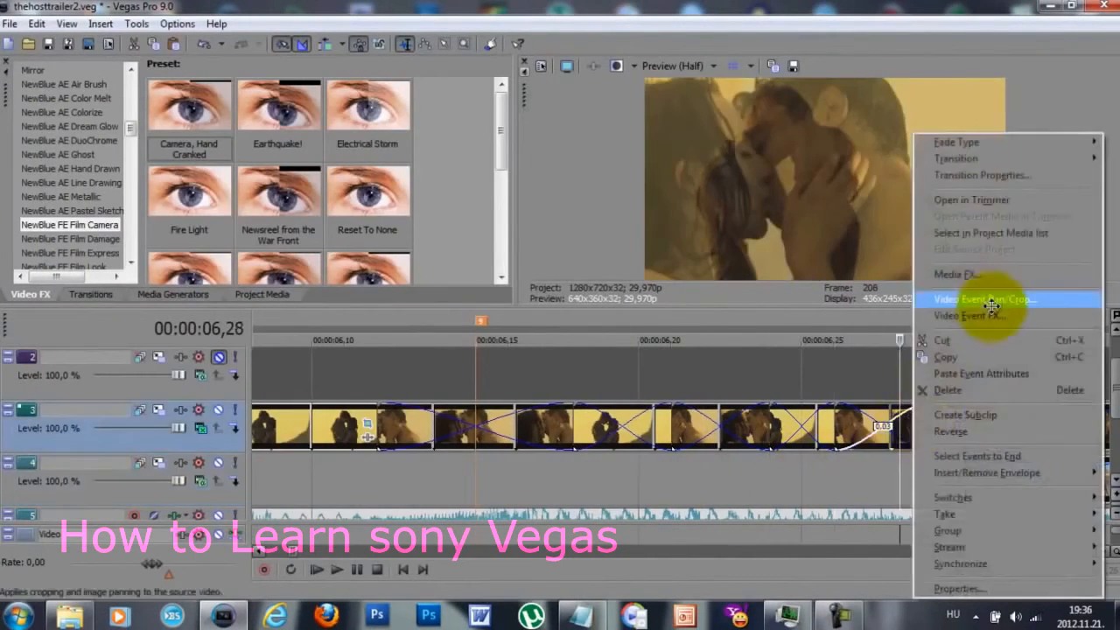
{"action": "left_click", "coordinate": [992, 305]}
{"action": "left_click_drag", "start_coordinate": [444, 418], "coordinate": [445, 382]}
{"action": "left_click_drag", "start_coordinate": [469, 358], "coordinate": [449, 362]}
{"action": "left_click_drag", "start_coordinate": [523, 356], "coordinate": [517, 326]}
{"action": "left_click_drag", "start_coordinate": [429, 341], "coordinate": [411, 334]}
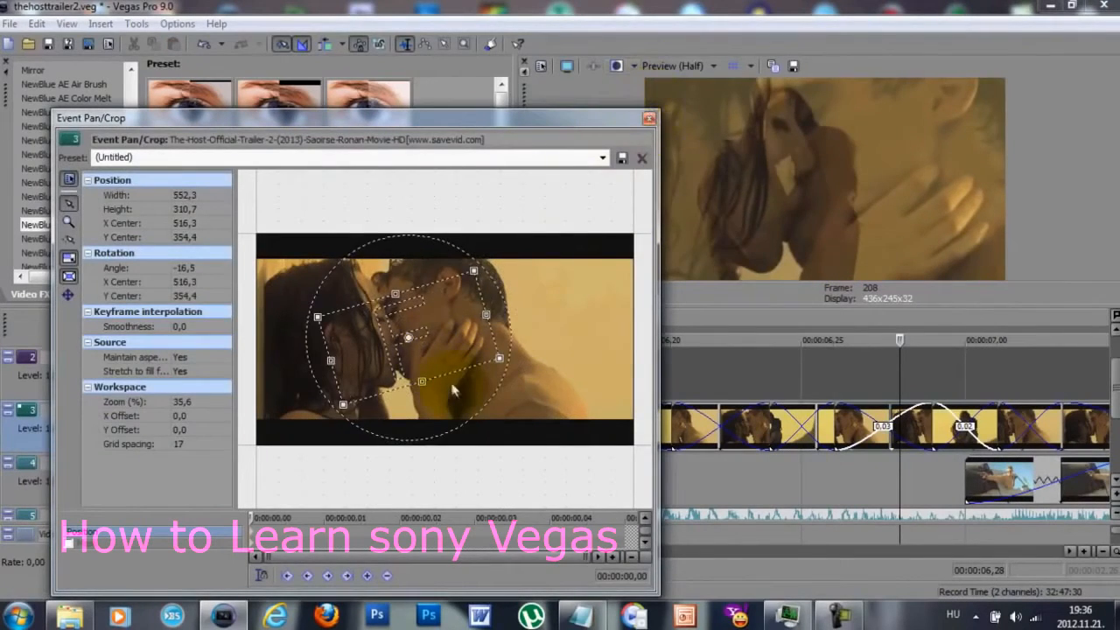
{"action": "left_click", "coordinate": [649, 118]}
Crop the embrace piece at 00:00:07,01 to about 742 by 418, centred at about X 589, Y 318
{"action": "left_click", "coordinate": [985, 415]}
{"action": "right_click", "coordinate": [987, 417]}
{"action": "left_click", "coordinate": [992, 304]}
{"action": "left_click_drag", "start_coordinate": [445, 419], "coordinate": [438, 373]}
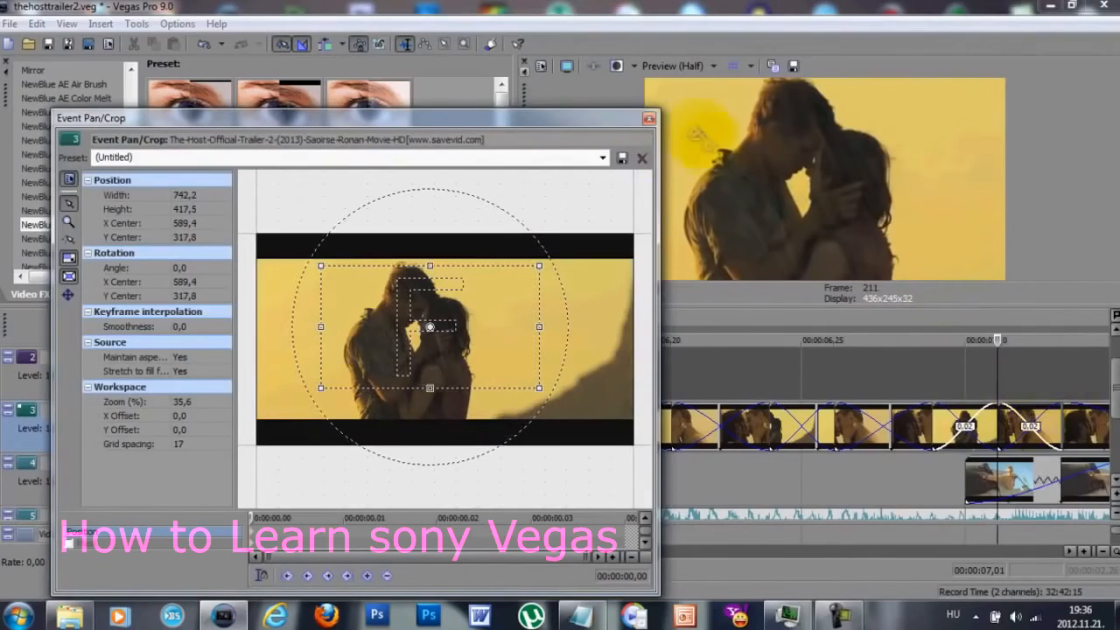
{"action": "left_click", "coordinate": [650, 118]}
Play back the edited section and set the playhead at 00:00:05,20 near marker 8
{"action": "scroll", "coordinate": [672, 426], "scroll_direction": "down", "scroll_amount": 3}
{"action": "key", "text": "space"}
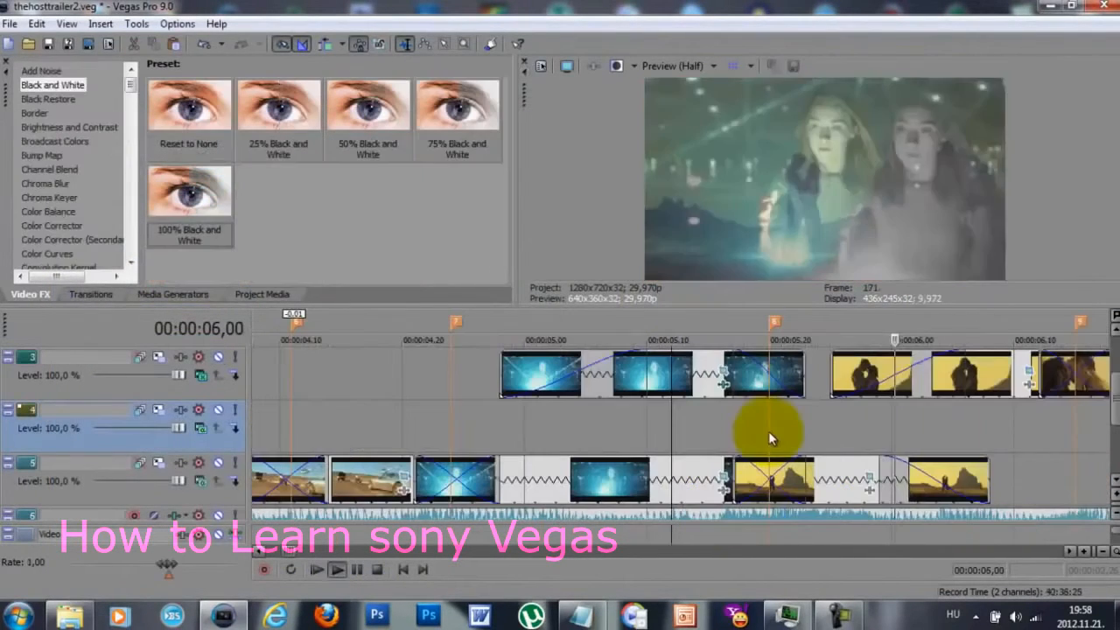
{"action": "left_click", "coordinate": [770, 431]}
{"action": "left_click", "coordinate": [771, 431]}
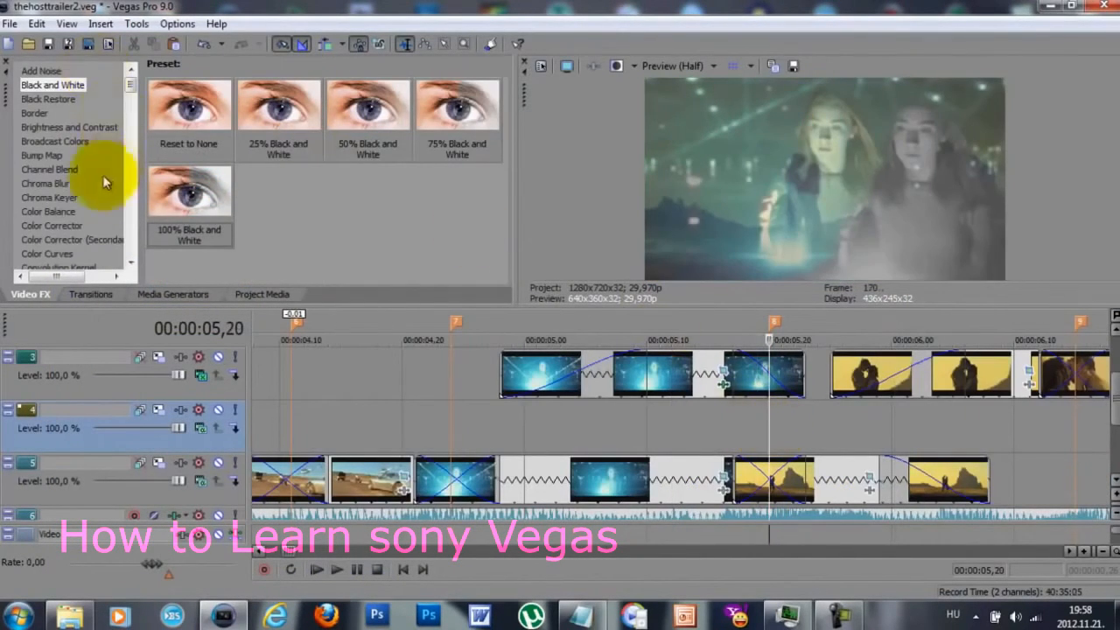
Apply the NewBlue MB Shake transition preset fdbdfgbd to the track 3 fade and the track 5 clip overlap near marker 8
{"action": "left_click", "coordinate": [91, 294]}
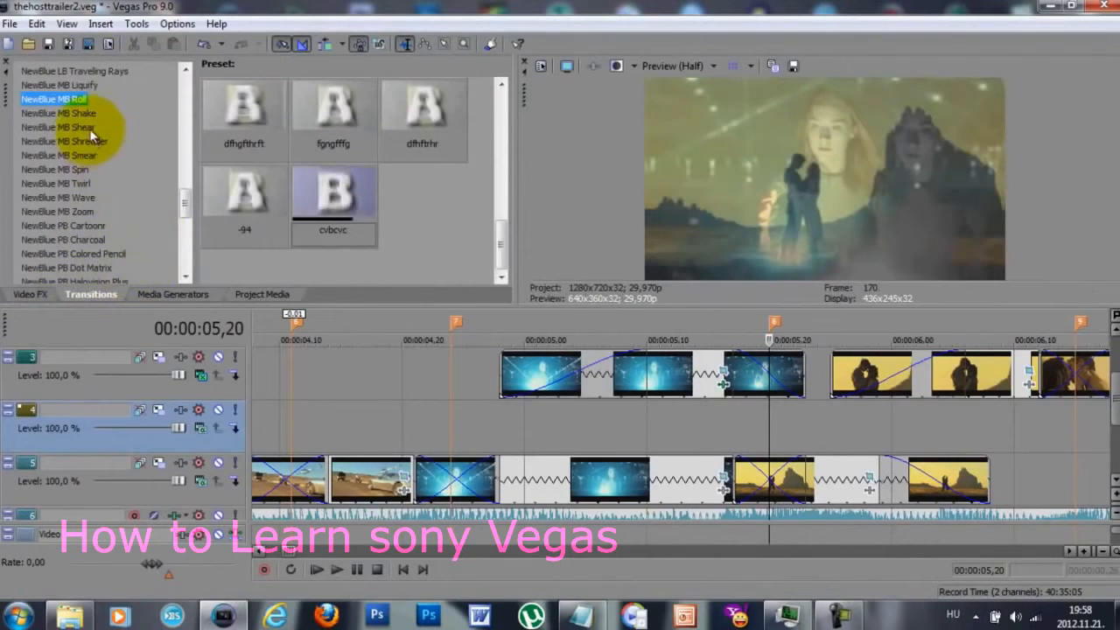
{"action": "left_click", "coordinate": [57, 127]}
{"action": "left_click", "coordinate": [79, 114]}
{"action": "scroll", "coordinate": [376, 203], "scroll_direction": "down", "scroll_amount": 5}
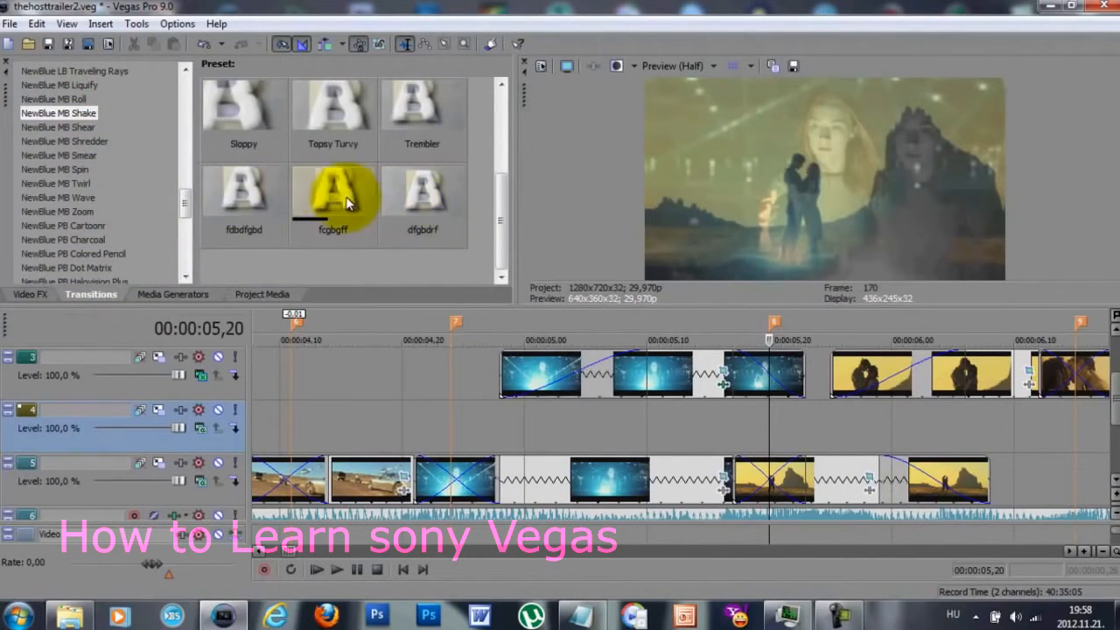
{"action": "left_click_drag", "start_coordinate": [257, 200], "coordinate": [757, 381]}
{"action": "left_click", "coordinate": [500, 120]}
{"action": "left_click_drag", "start_coordinate": [283, 191], "coordinate": [725, 475]}
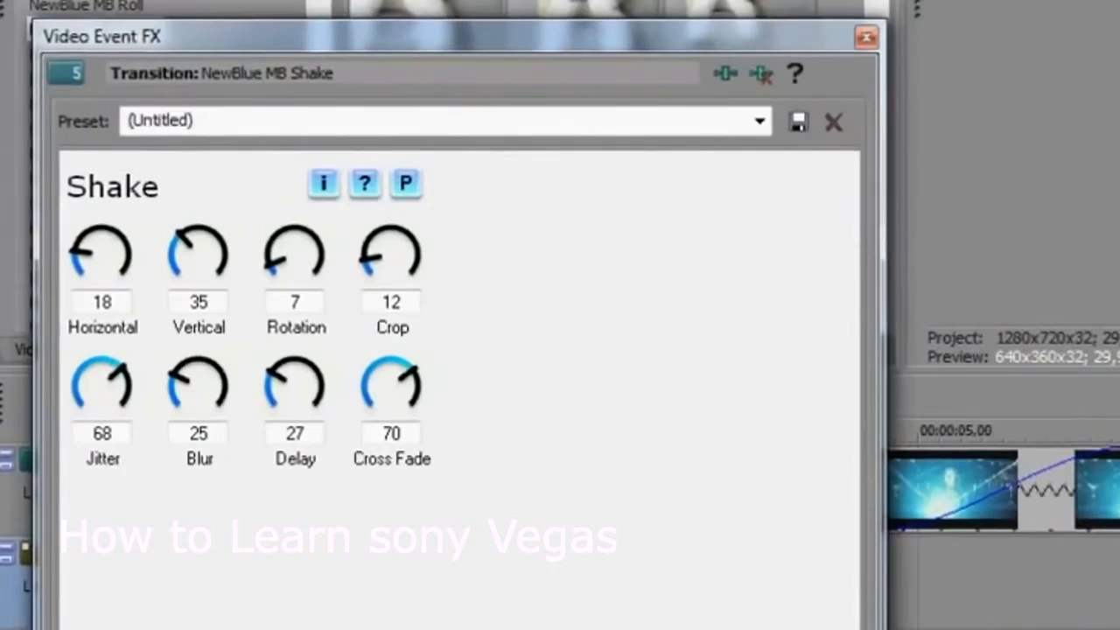
{"action": "left_click", "coordinate": [865, 37]}
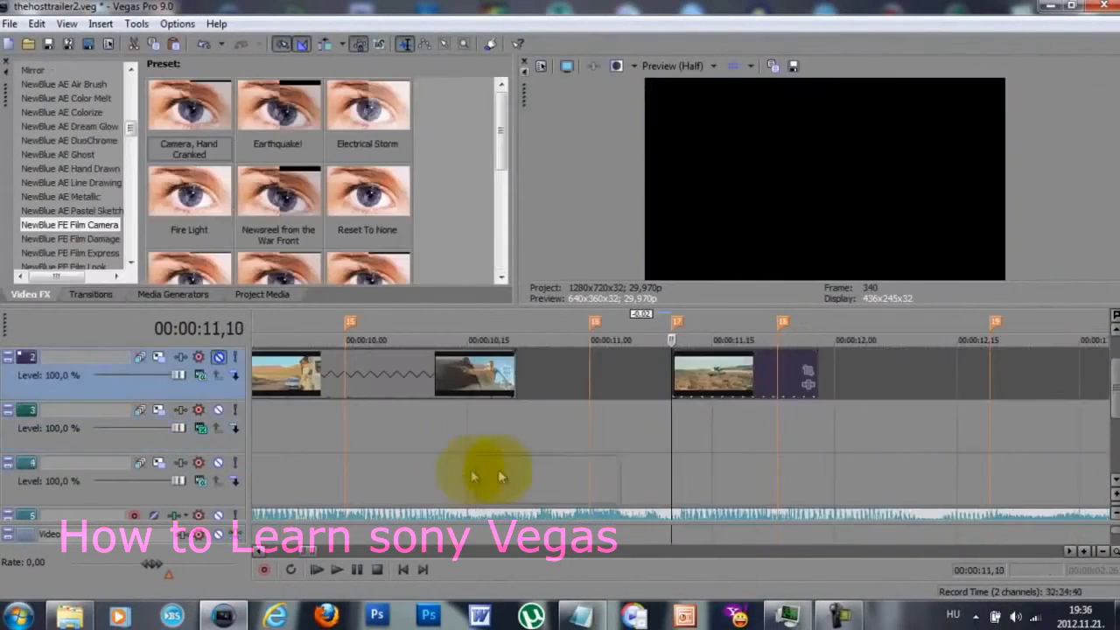
Place the flipping car clip with fades on track 4 at about 00:00:08,06 and put a copy at about 00:00:08,28
{"action": "left_click_drag", "start_coordinate": [483, 467], "coordinate": [700, 470]}
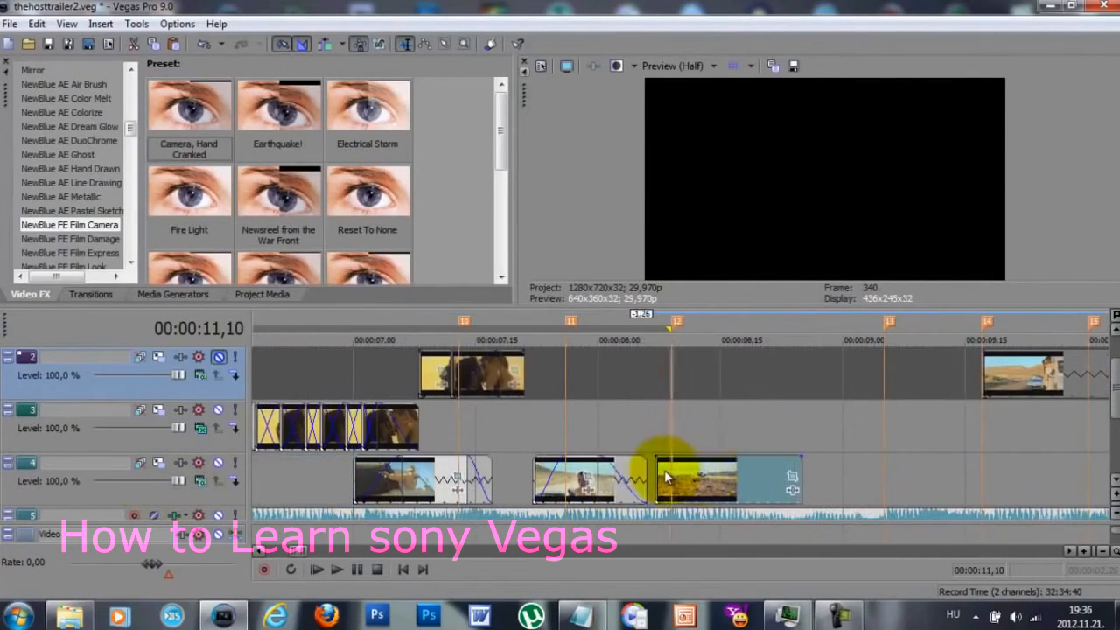
{"action": "left_click", "coordinate": [664, 470]}
{"action": "scroll", "coordinate": [665, 470], "scroll_direction": "up", "scroll_amount": 3}
{"action": "left_click_drag", "start_coordinate": [624, 458], "coordinate": [788, 477]}
{"action": "left_click", "coordinate": [814, 475]}
{"action": "scroll", "coordinate": [815, 475], "scroll_direction": "down", "scroll_amount": 3}
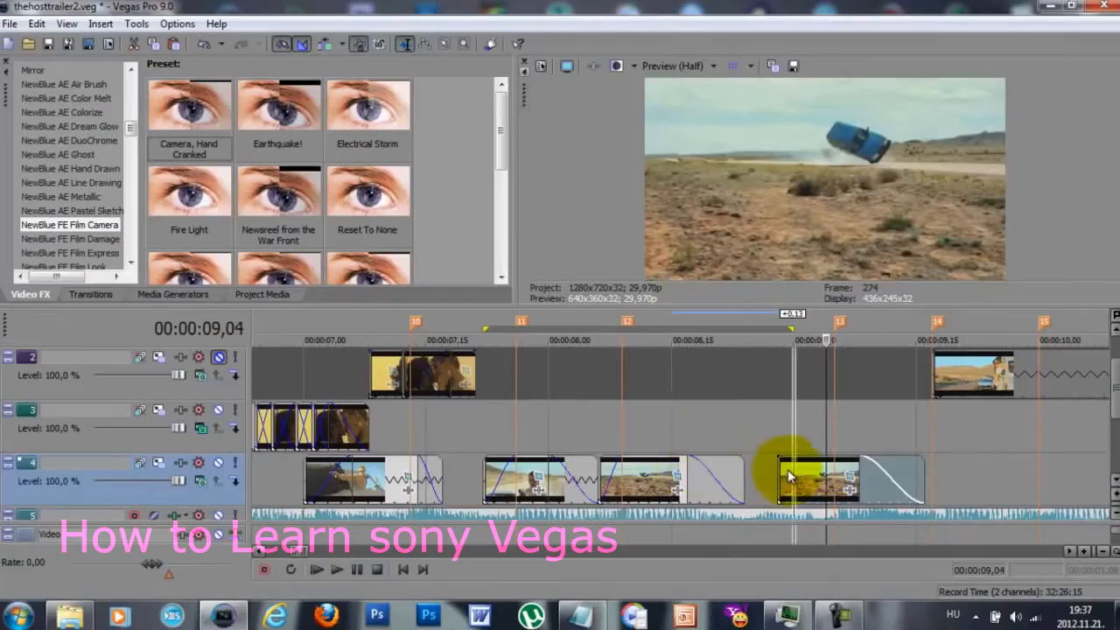
Reverse the car clip copy, place it on track 3 at 00:00:08,24, and add a forward-playing copy directly below on track 4
{"action": "right_click", "coordinate": [783, 472]}
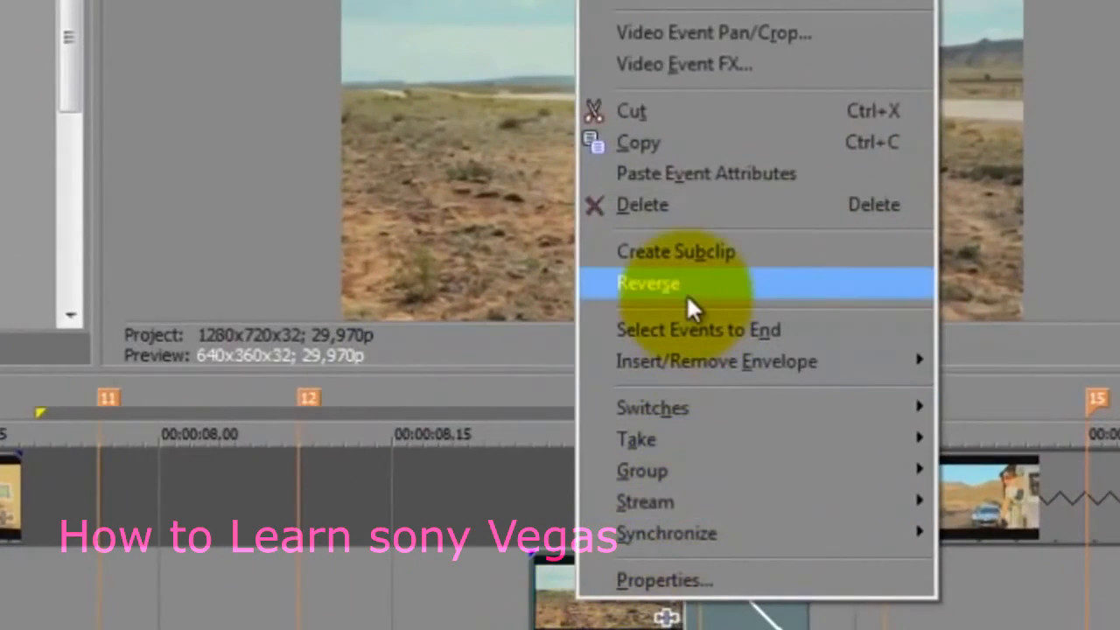
{"action": "left_click", "coordinate": [686, 293]}
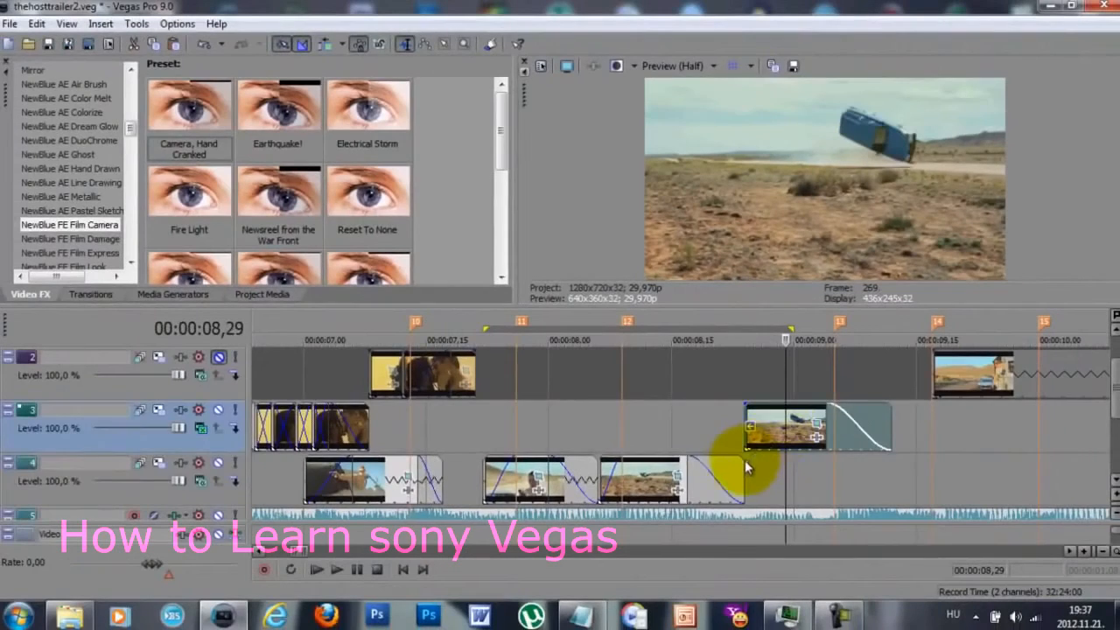
{"action": "left_click", "coordinate": [727, 482]}
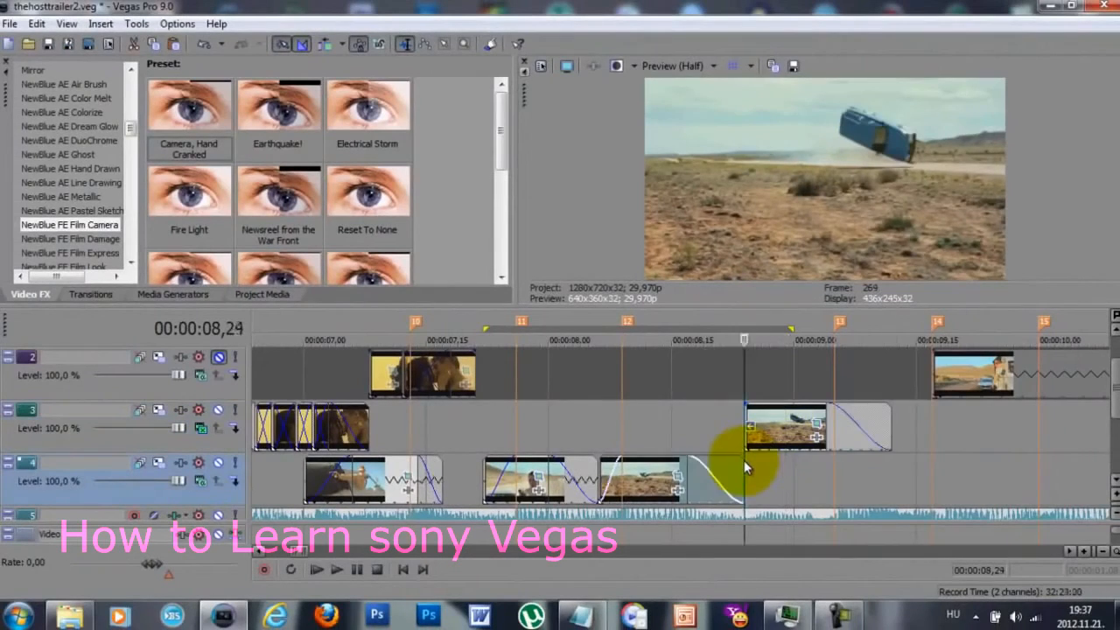
{"action": "key", "text": "ctrl+v"}
{"action": "right_click", "coordinate": [767, 489]}
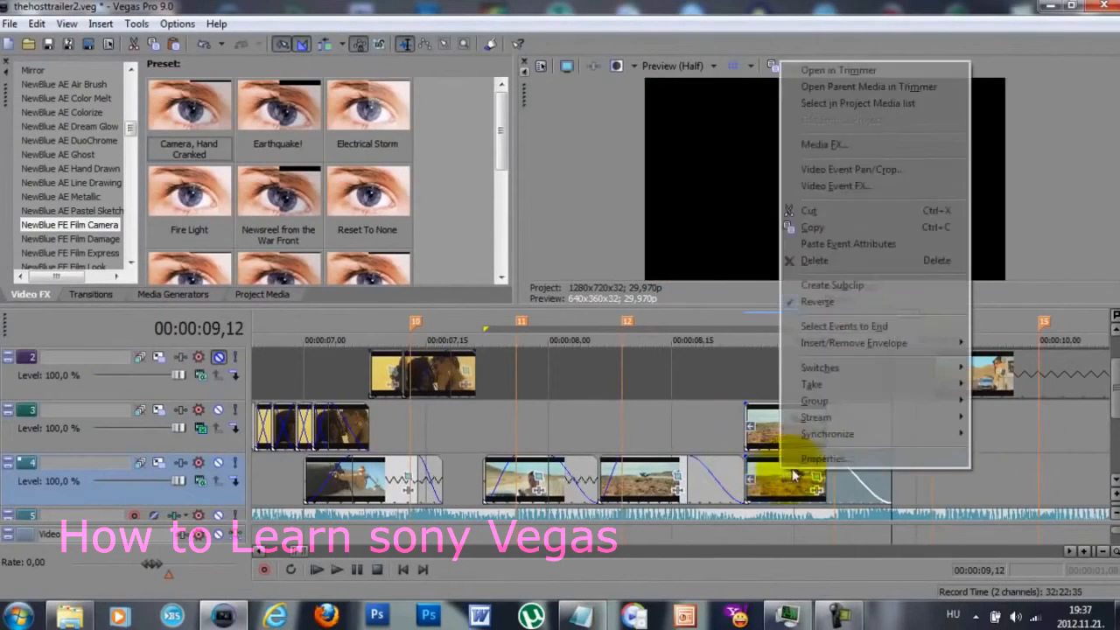
{"action": "left_click", "coordinate": [823, 303]}
Split the stacked reversed and forward car clips on tracks 3 and 4 at 00:00:08,27, 00:00:09,00 and 00:00:09,03
{"action": "left_click", "coordinate": [763, 433]}
{"action": "scroll", "coordinate": [737, 445], "scroll_direction": "up", "scroll_amount": 3}
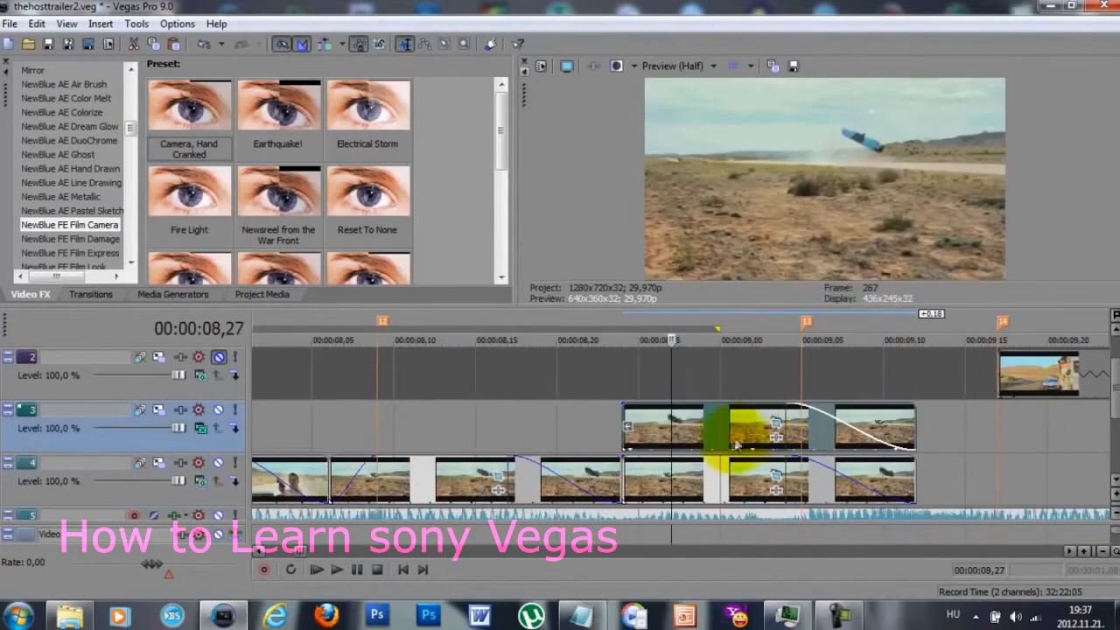
{"action": "left_click", "coordinate": [705, 477]}
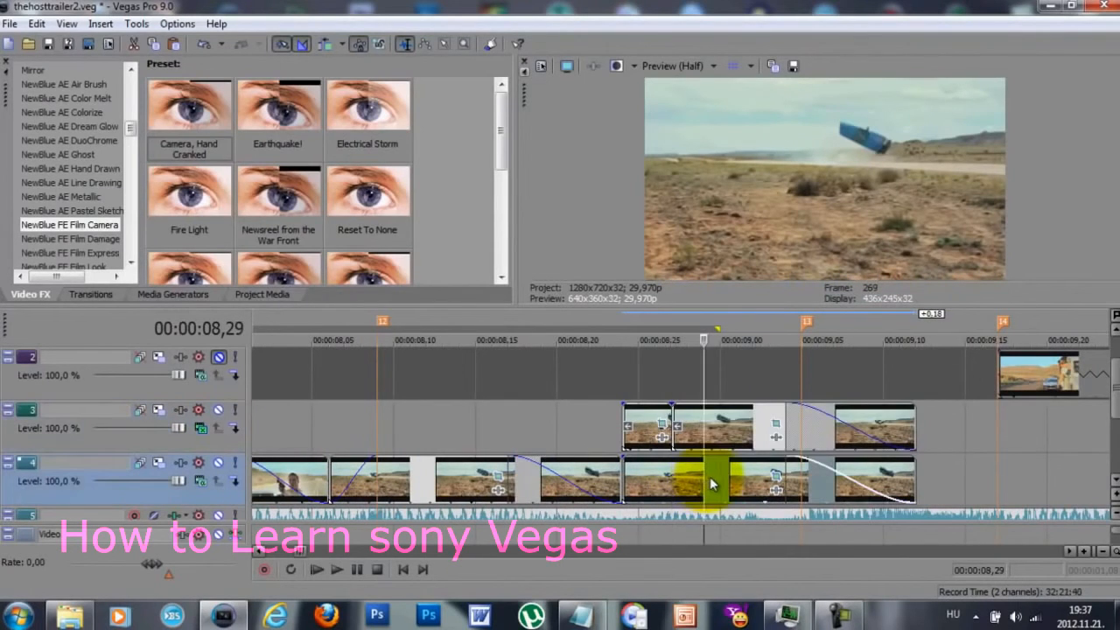
{"action": "left_click", "coordinate": [719, 475]}
{"action": "key", "text": "s"}
{"action": "left_click", "coordinate": [757, 422]}
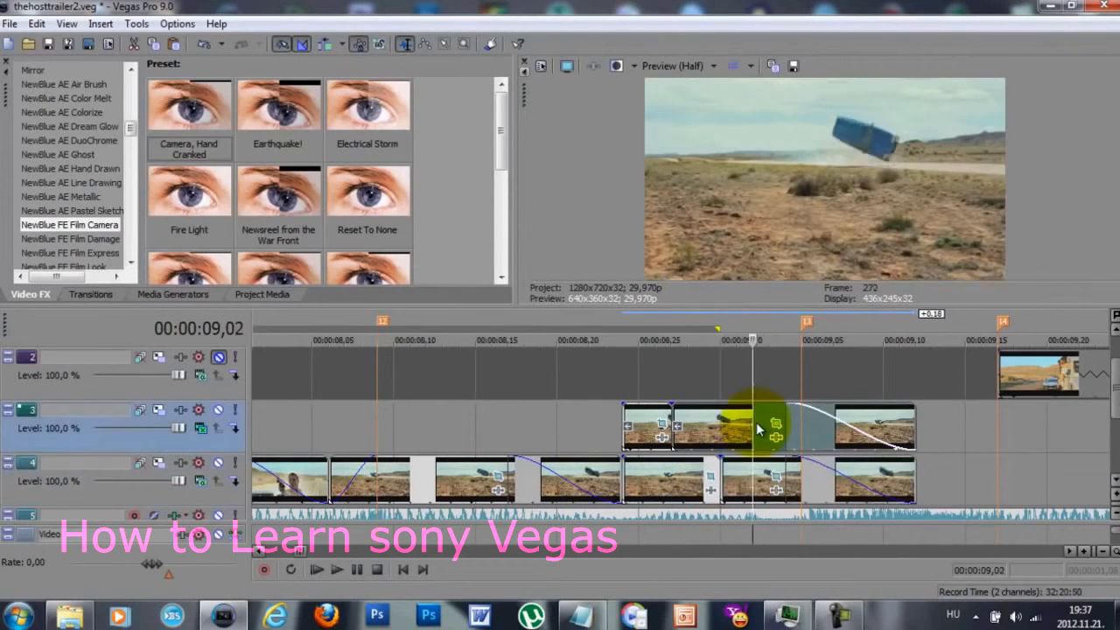
{"action": "left_click", "coordinate": [719, 432]}
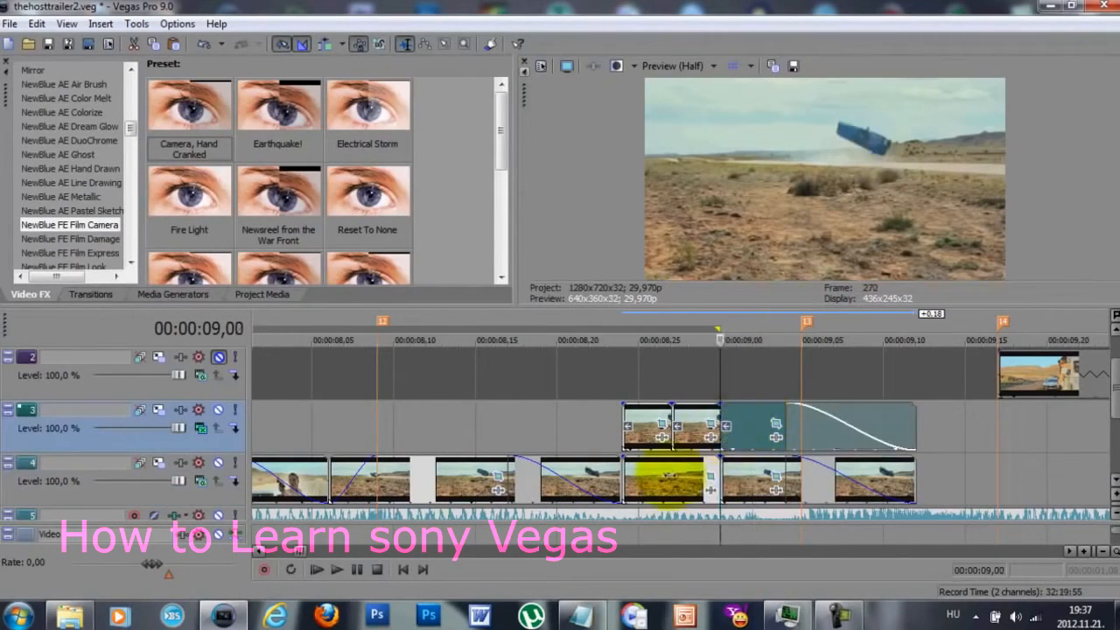
{"action": "left_click", "coordinate": [672, 477]}
{"action": "left_click", "coordinate": [770, 422]}
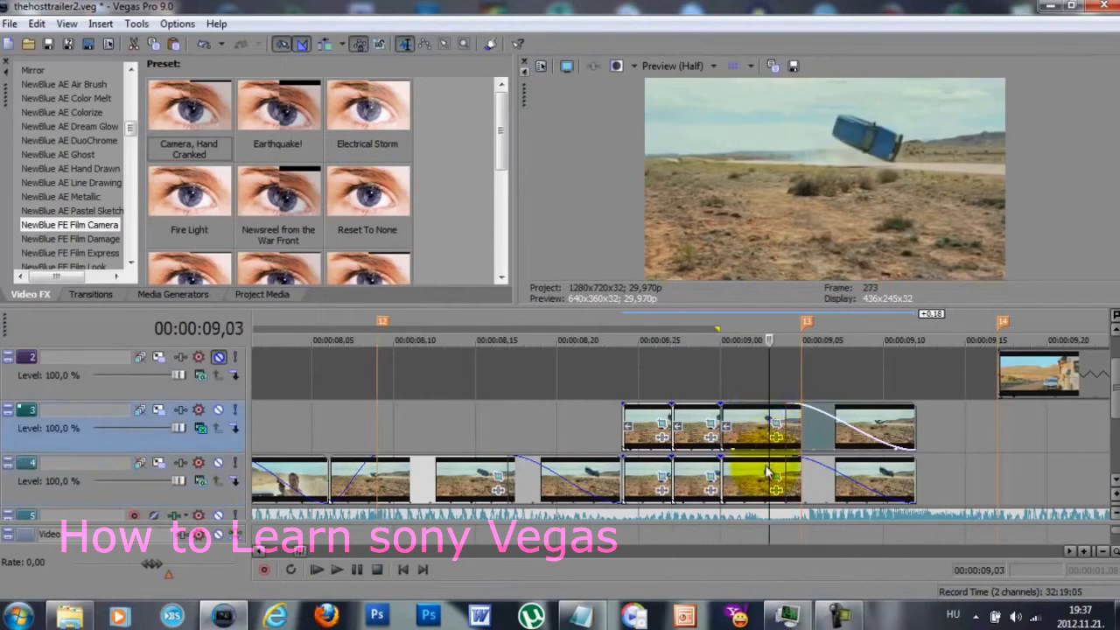
{"action": "left_click", "coordinate": [767, 472]}
{"action": "key", "text": "s"}
Delete alternate pieces of both car clips and move the remaining forward pieces from track 4 into the gaps on track 3
{"action": "left_click", "coordinate": [694, 438]}
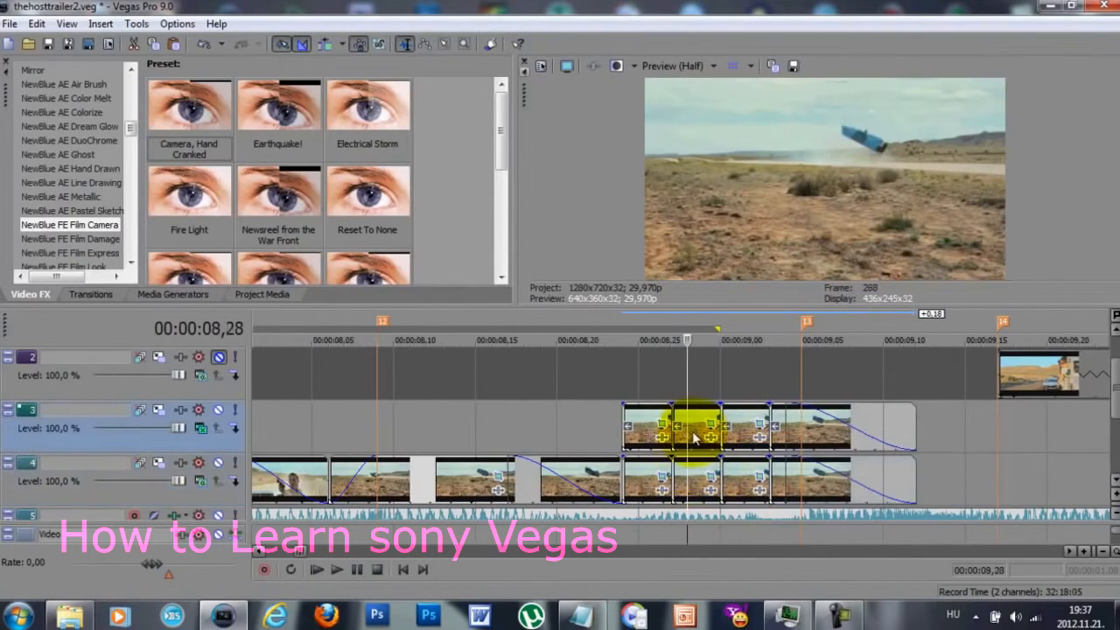
{"action": "left_click", "coordinate": [806, 432]}
{"action": "key", "text": "Delete"}
{"action": "left_click", "coordinate": [658, 471]}
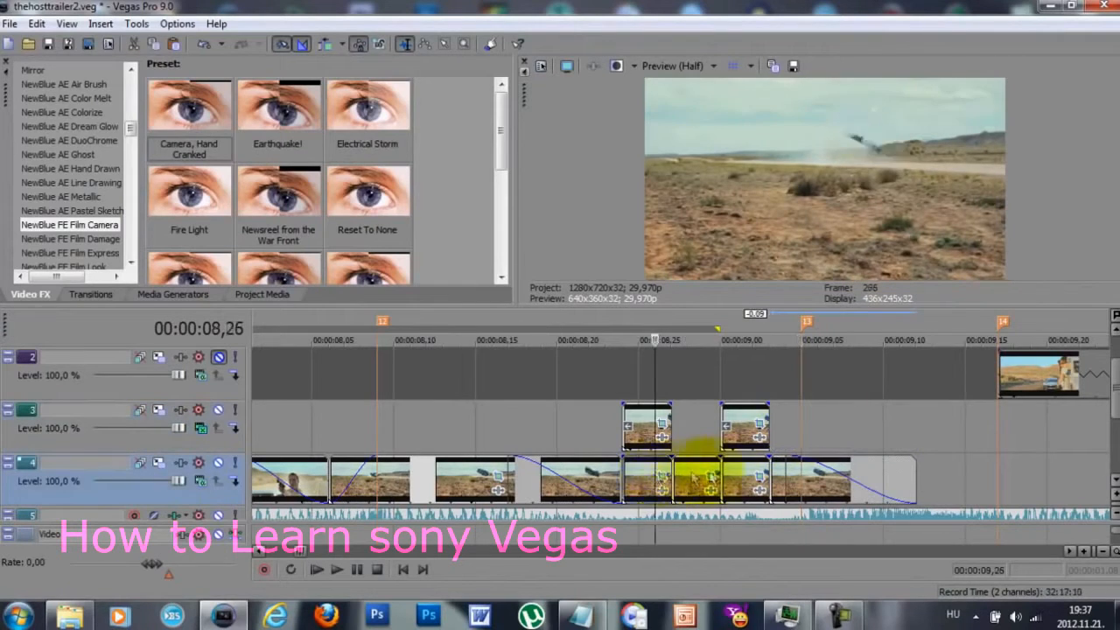
{"action": "key", "text": "Delete"}
{"action": "left_click", "coordinate": [734, 471]}
{"action": "key", "text": "Delete"}
{"action": "left_click_drag", "start_coordinate": [691, 470], "coordinate": [695, 425]}
{"action": "left_click_drag", "start_coordinate": [780, 462], "coordinate": [782, 434]}
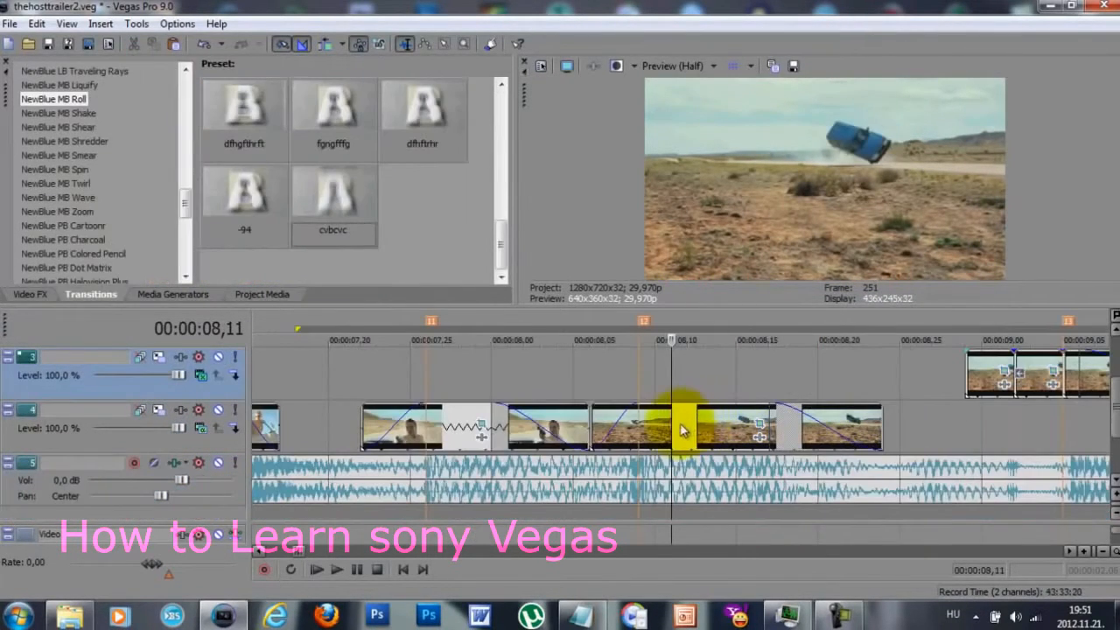
Split the track 4 car clip at 00:00:08,11 and 00:00:08,14 and replace its middle section with the forward piece from track 3
{"action": "left_click_drag", "start_coordinate": [971, 379], "coordinate": [725, 380]}
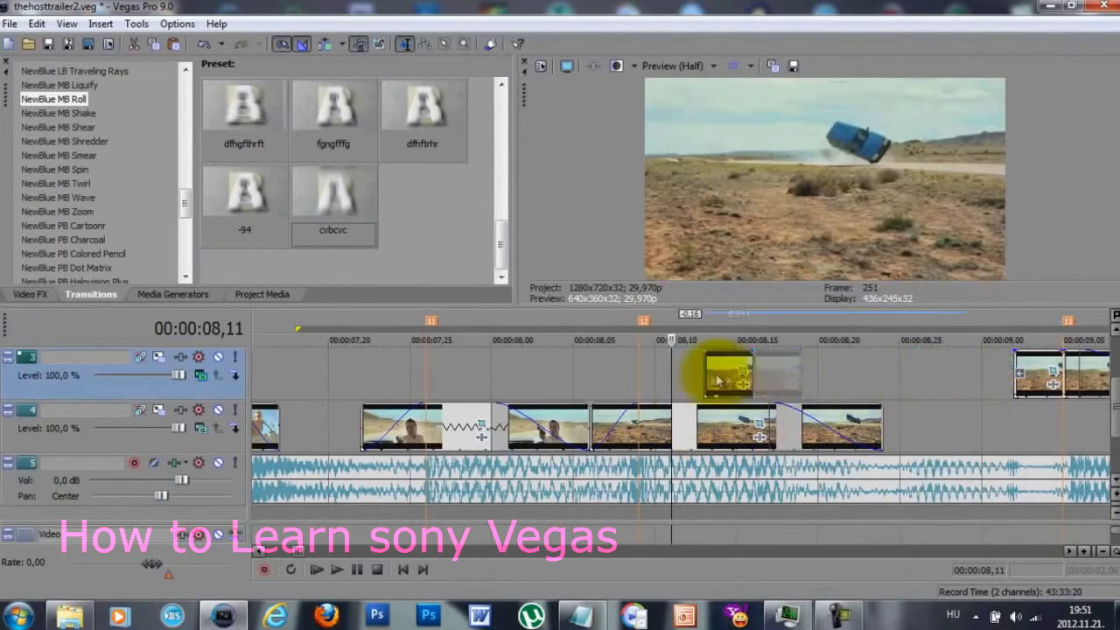
{"action": "left_click_drag", "start_coordinate": [674, 419], "coordinate": [705, 423]}
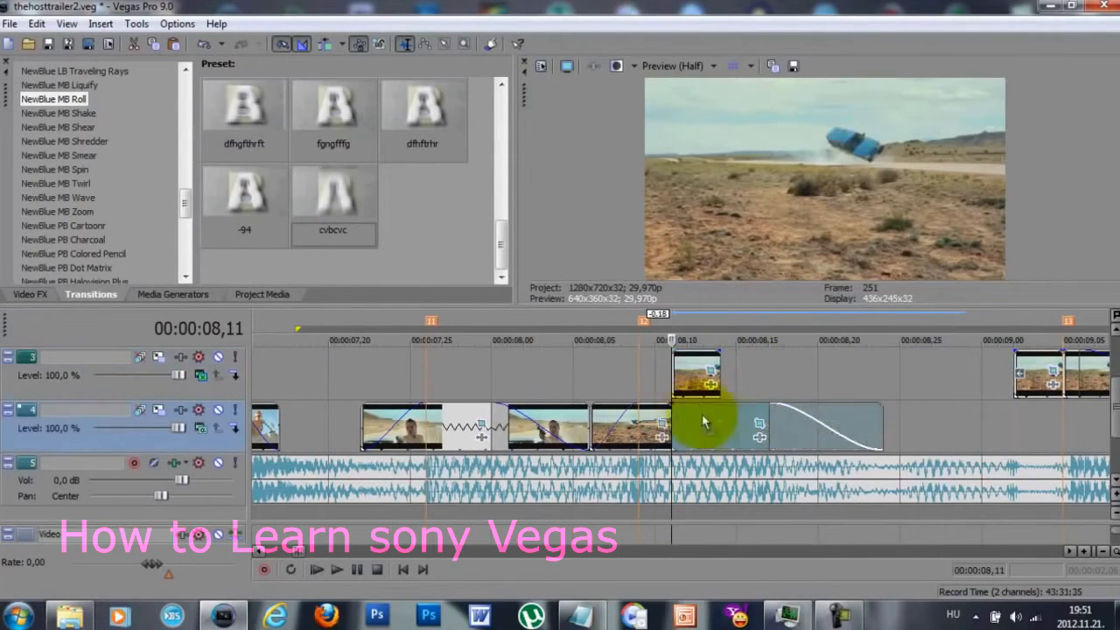
{"action": "left_click", "coordinate": [720, 418]}
{"action": "key", "text": "s"}
{"action": "left_click", "coordinate": [704, 419]}
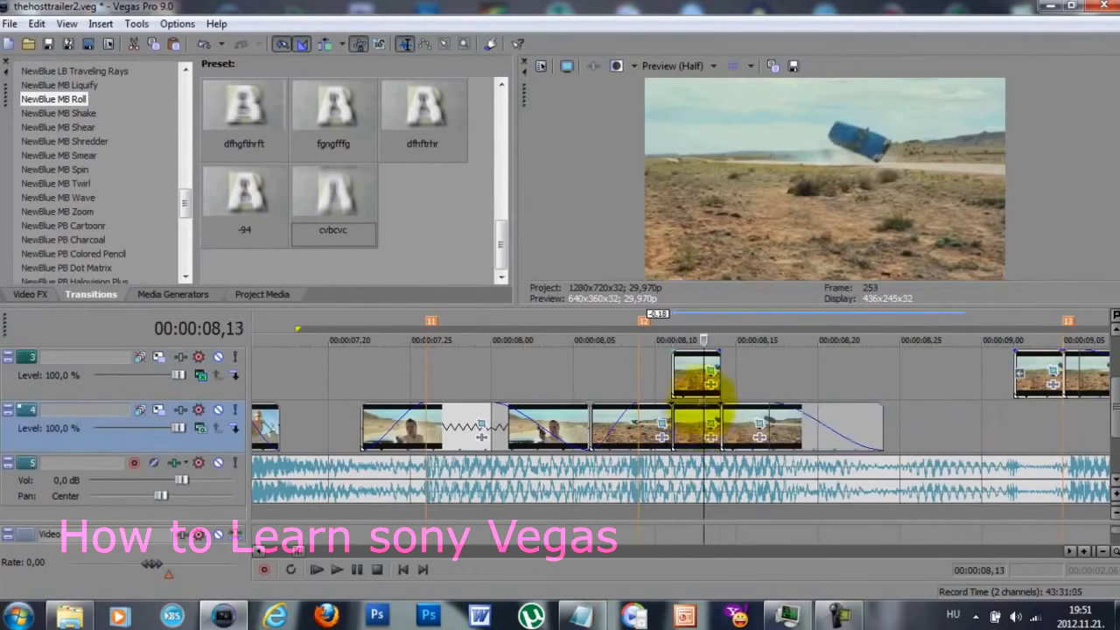
{"action": "left_click", "coordinate": [689, 390]}
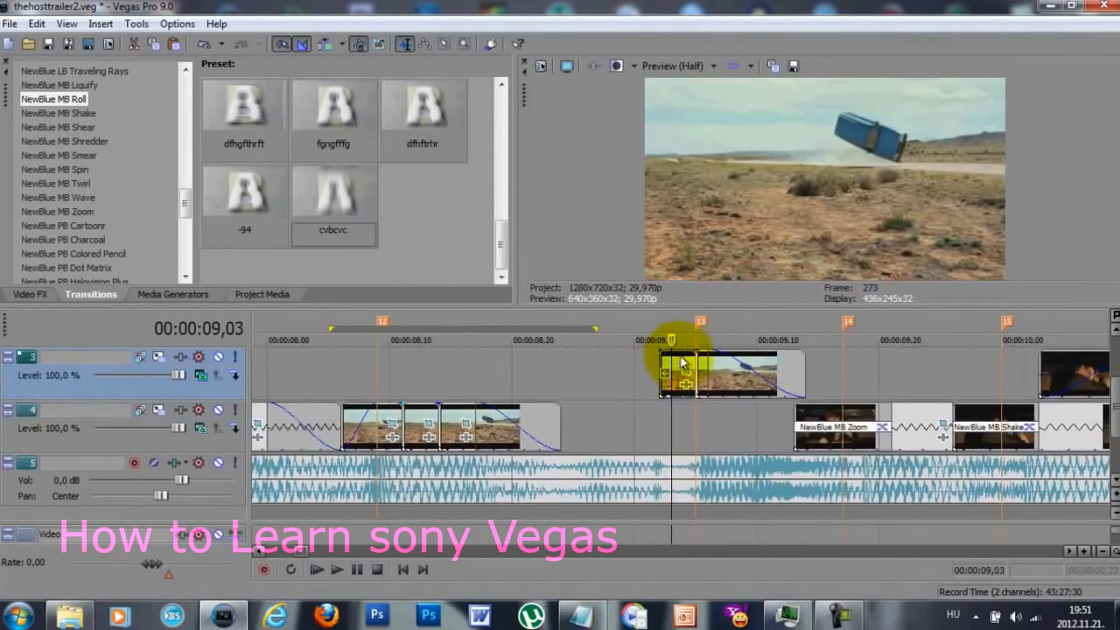
Move the reversed piece and the final car piece on track 3 end to end from about 00:00:08,14
{"action": "left_click_drag", "start_coordinate": [681, 363], "coordinate": [462, 394]}
{"action": "left_click_drag", "start_coordinate": [730, 389], "coordinate": [529, 389]}
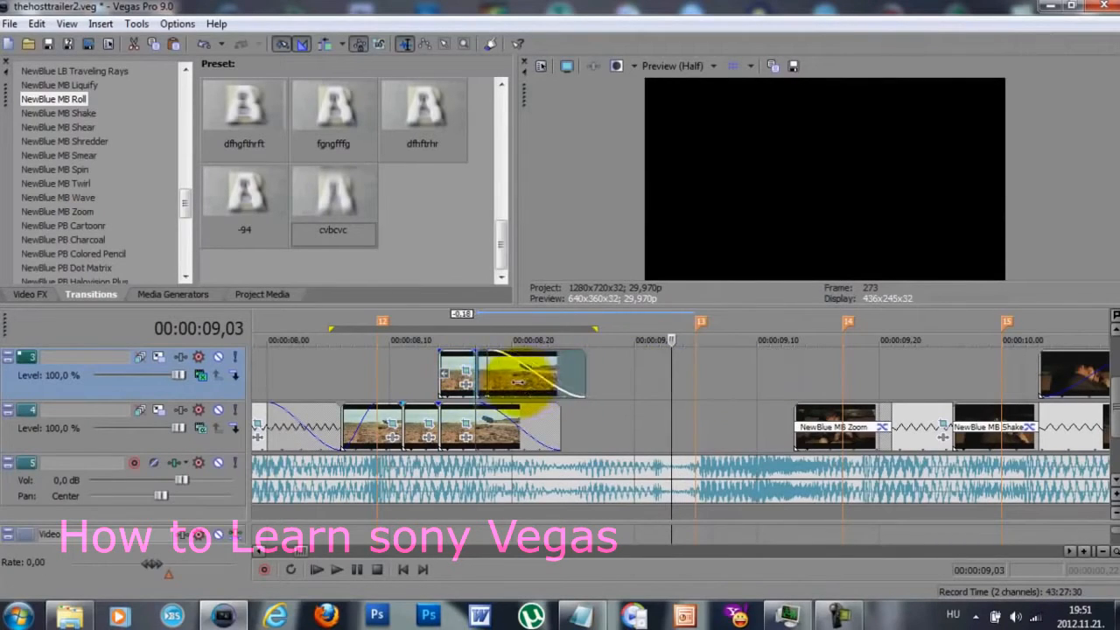
{"action": "left_click", "coordinate": [575, 394]}
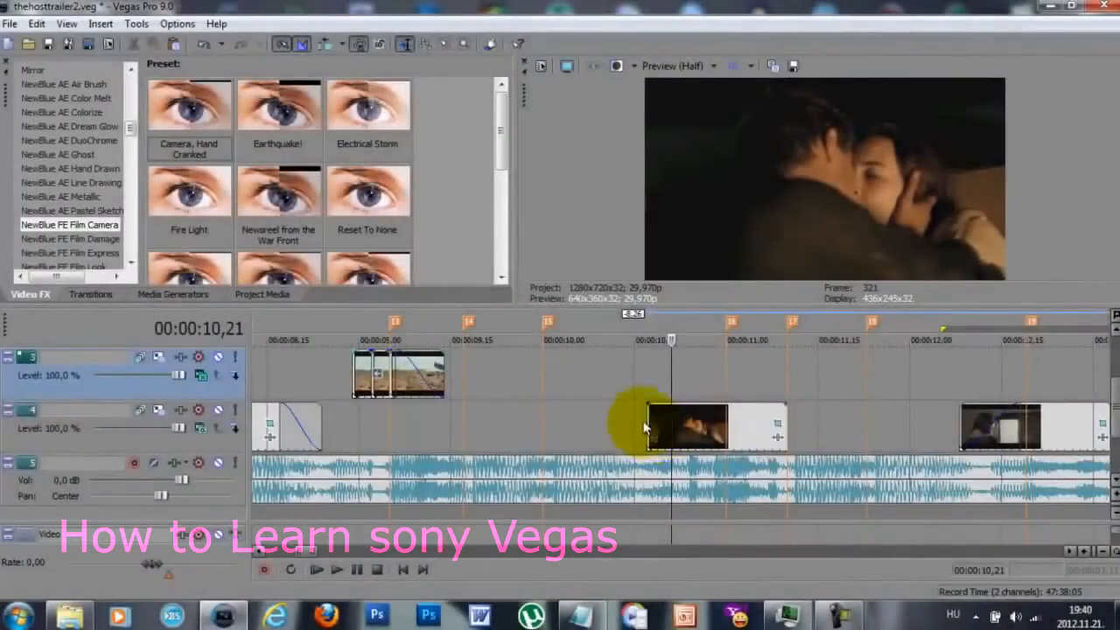
Extend the start of the car kiss clip on track 4 to about 00:00:10,00 and bring the couch kiss clip in before it
{"action": "left_click_drag", "start_coordinate": [647, 427], "coordinate": [578, 429]}
{"action": "left_click", "coordinate": [722, 387]}
{"action": "scroll", "coordinate": [723, 388], "scroll_direction": "down", "scroll_amount": 5}
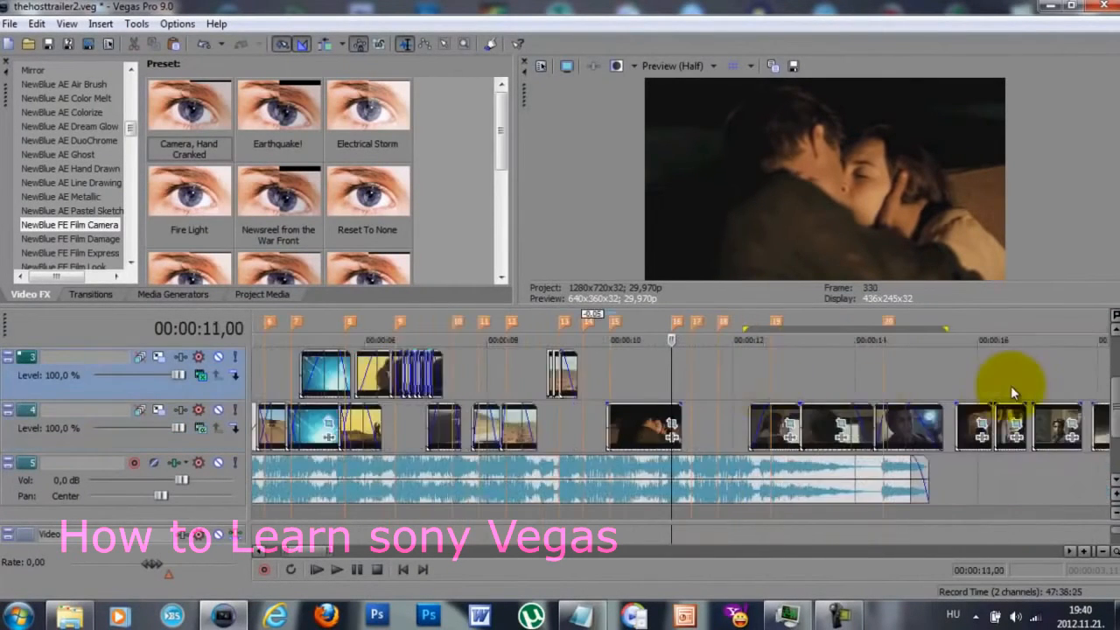
{"action": "left_click_drag", "start_coordinate": [1042, 427], "coordinate": [632, 426]}
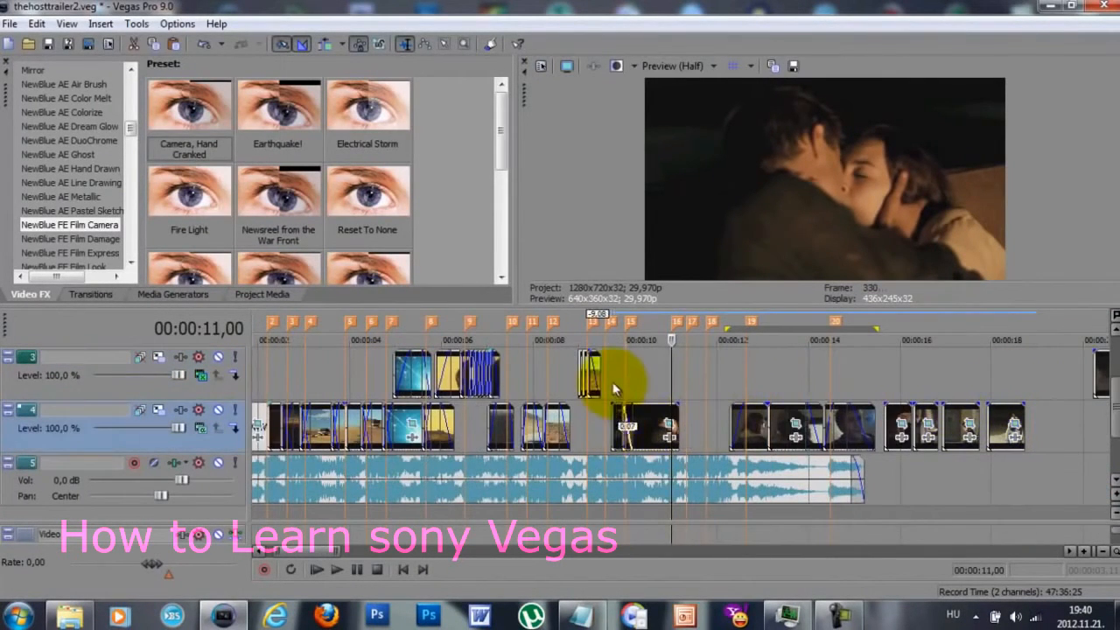
{"action": "left_click", "coordinate": [615, 391]}
{"action": "scroll", "coordinate": [656, 405], "scroll_direction": "up", "scroll_amount": 8}
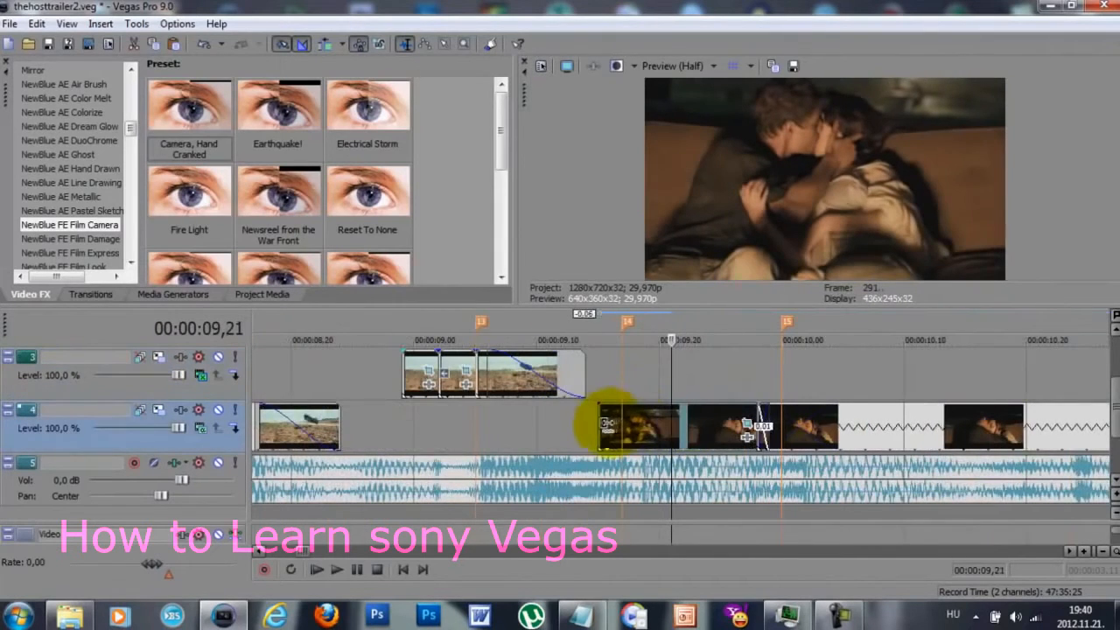
Start the couch clip at about 00:00:09,14, crossfading its end about 6 frames into the car kiss clip and fading in its start
{"action": "left_click_drag", "start_coordinate": [609, 425], "coordinate": [596, 424]}
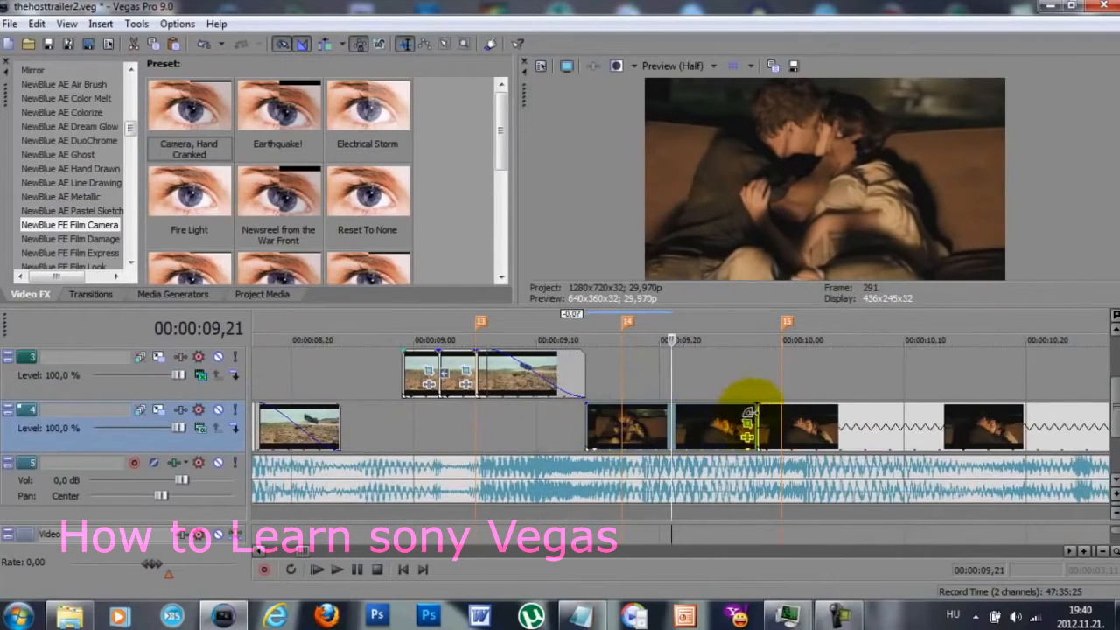
{"action": "left_click_drag", "start_coordinate": [750, 414], "coordinate": [803, 424]}
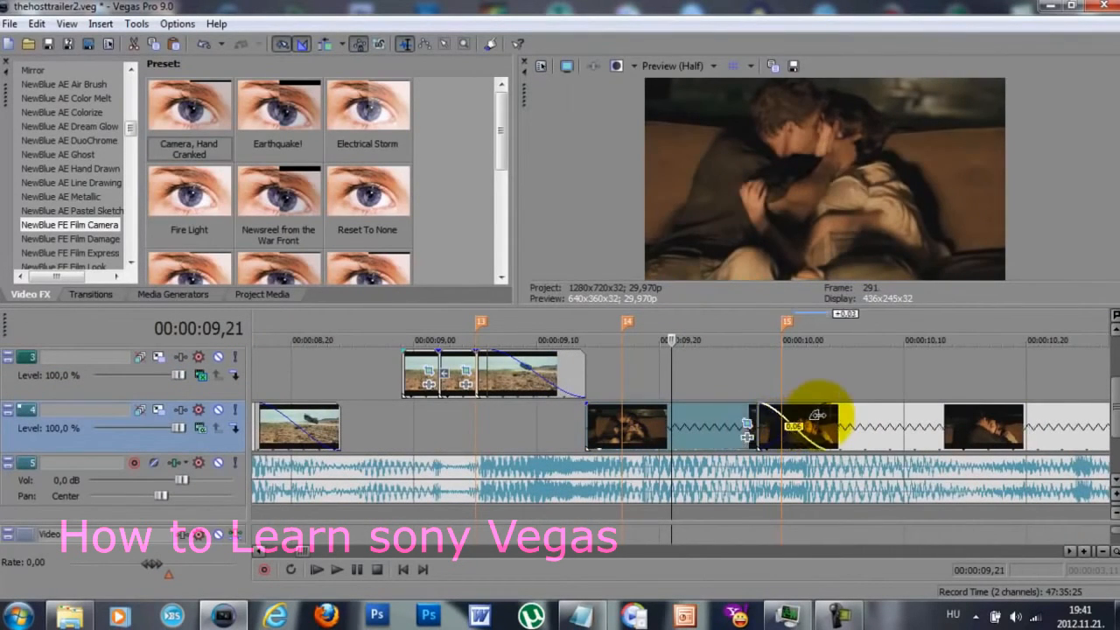
{"action": "left_click_drag", "start_coordinate": [700, 428], "coordinate": [688, 431]}
{"action": "left_click_drag", "start_coordinate": [626, 409], "coordinate": [641, 407]}
Play back the section from about 00:00:08,29 to 00:00:11,10 and the couch-to-car kiss transition to check their timing
{"action": "left_click", "coordinate": [855, 378]}
{"action": "scroll", "coordinate": [855, 378], "scroll_direction": "down", "scroll_amount": 2}
{"action": "left_click_drag", "start_coordinate": [878, 400], "coordinate": [445, 404]}
{"action": "key", "text": "space"}
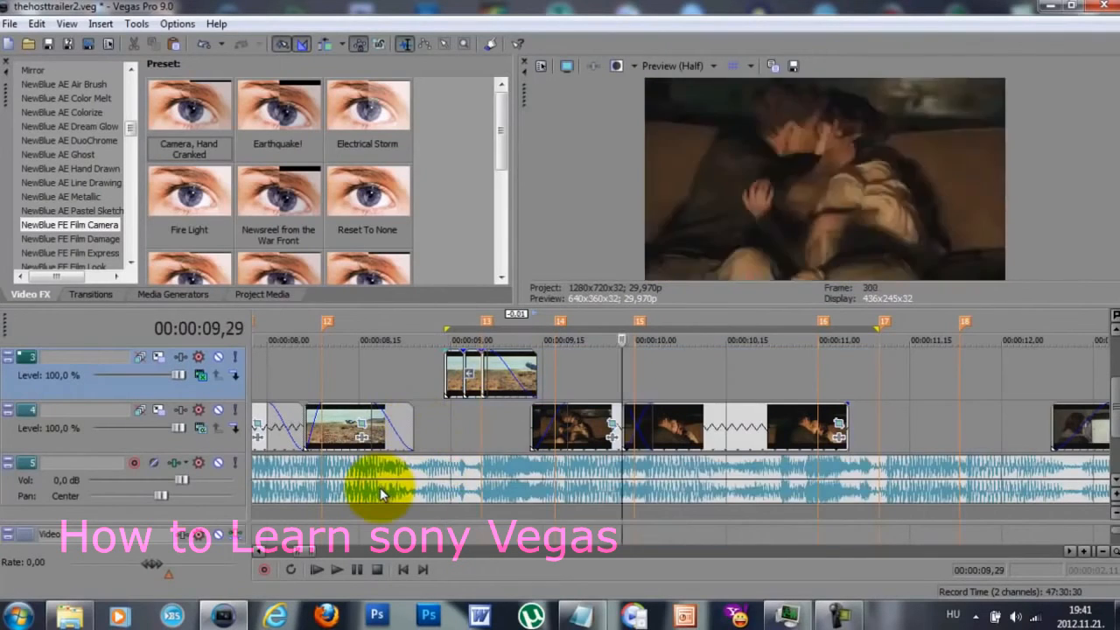
{"action": "key", "text": "space"}
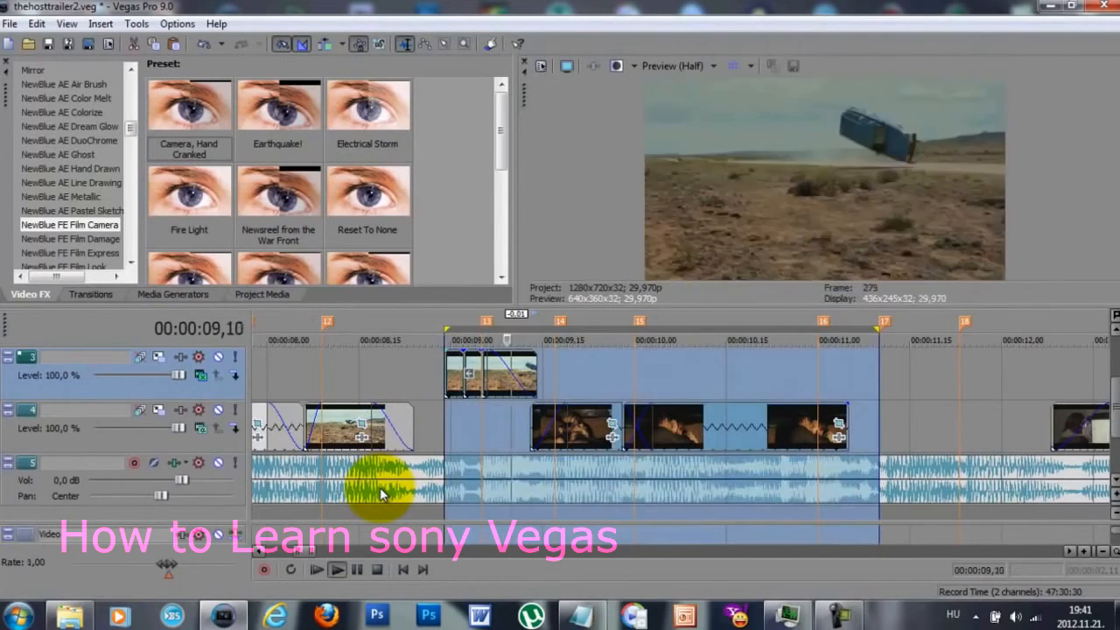
{"action": "key", "text": "space"}
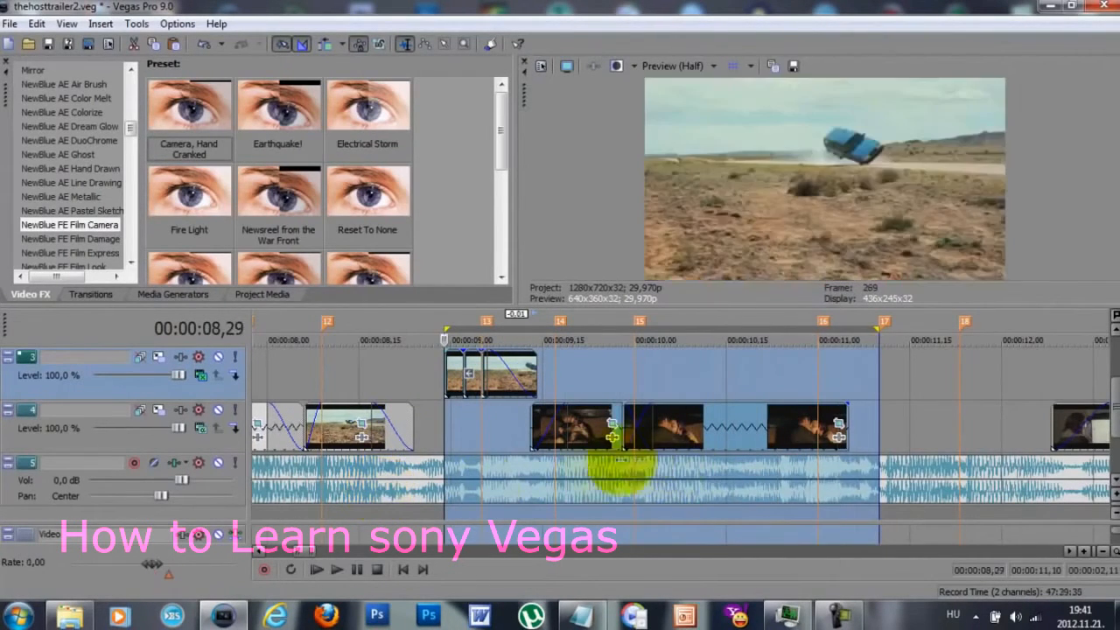
{"action": "left_click", "coordinate": [630, 388]}
{"action": "key", "text": "space"}
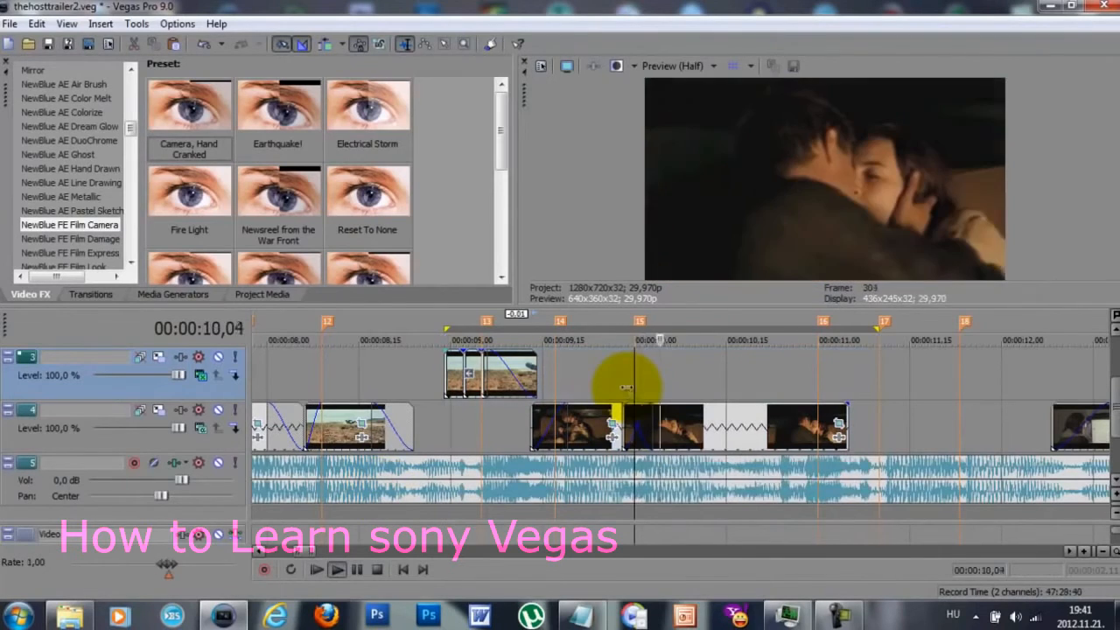
{"action": "key", "text": "space"}
Duplicate the car kiss clip at about 00:00:10,07 and place the copy on track 3
{"action": "left_click", "coordinate": [712, 429]}
{"action": "left_click", "coordinate": [680, 382]}
{"action": "key", "text": "ctrl+v"}
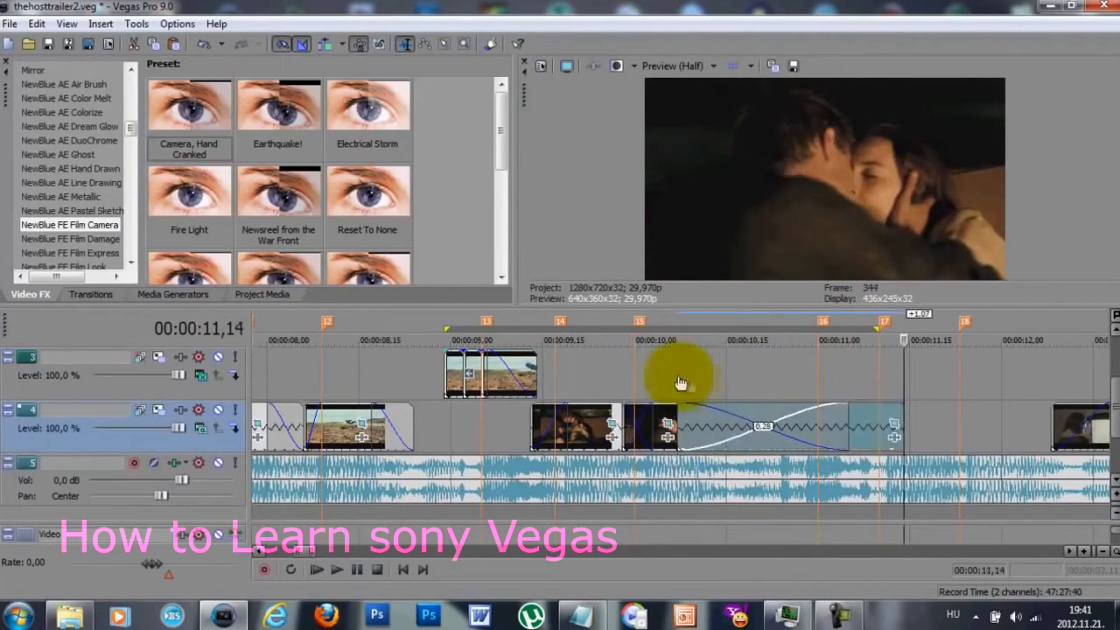
{"action": "left_click_drag", "start_coordinate": [721, 420], "coordinate": [724, 385]}
Reframe the track 3 kiss clip in Pan/Crop to 692,2 × 389,4, centred at X 819,9 and Y 340,3
{"action": "left_click", "coordinate": [725, 382]}
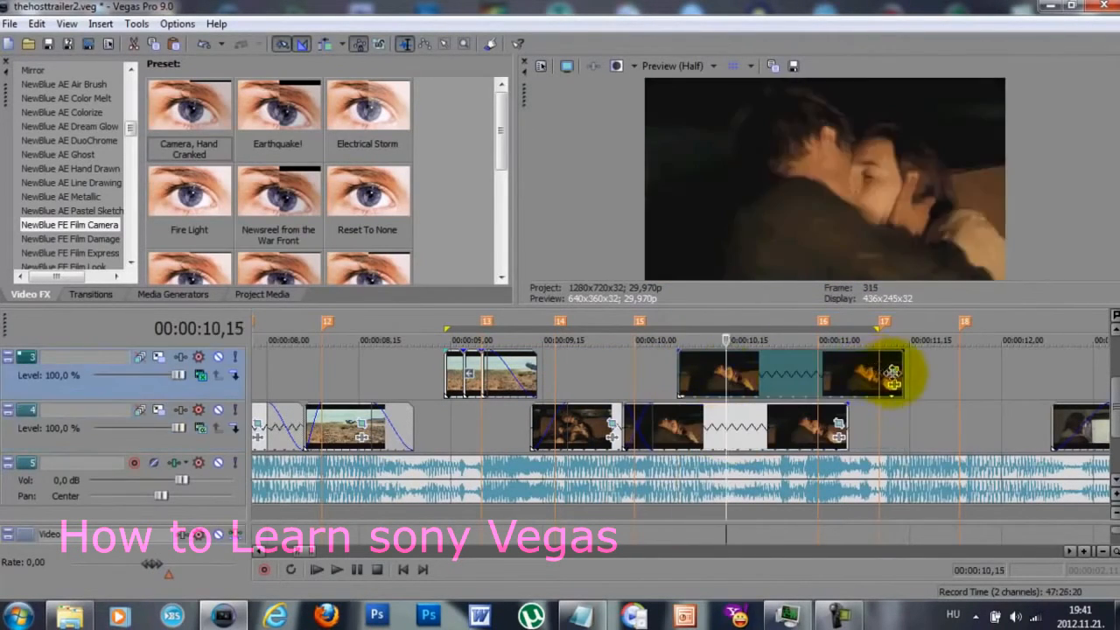
{"action": "left_click", "coordinate": [893, 371]}
{"action": "left_click_drag", "start_coordinate": [388, 262], "coordinate": [411, 278]}
{"action": "left_click_drag", "start_coordinate": [456, 346], "coordinate": [521, 350]}
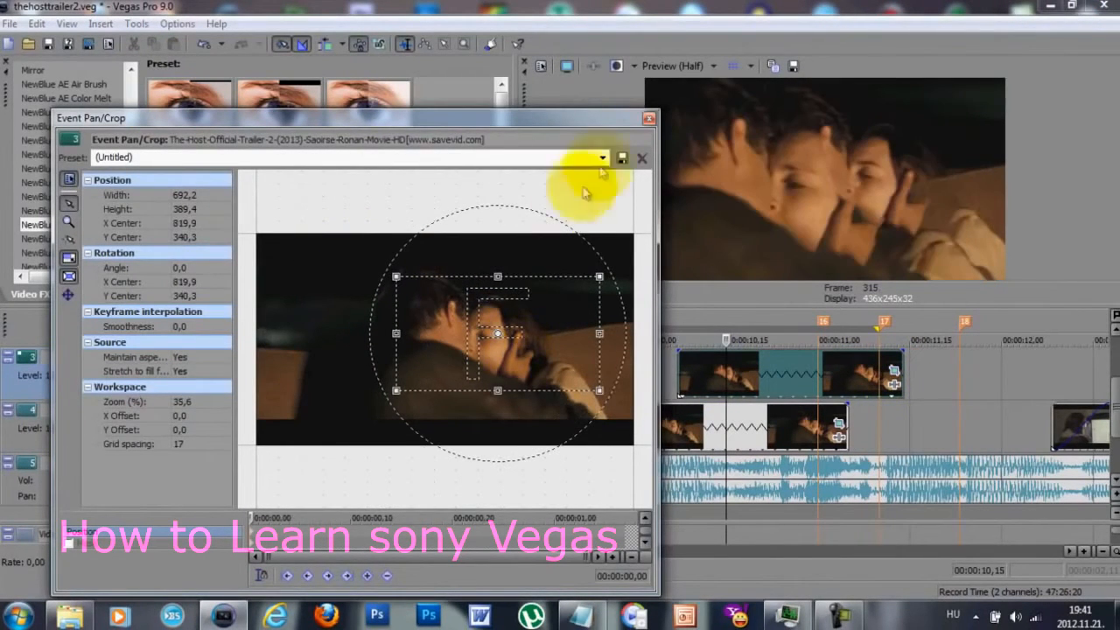
{"action": "left_click", "coordinate": [648, 117]}
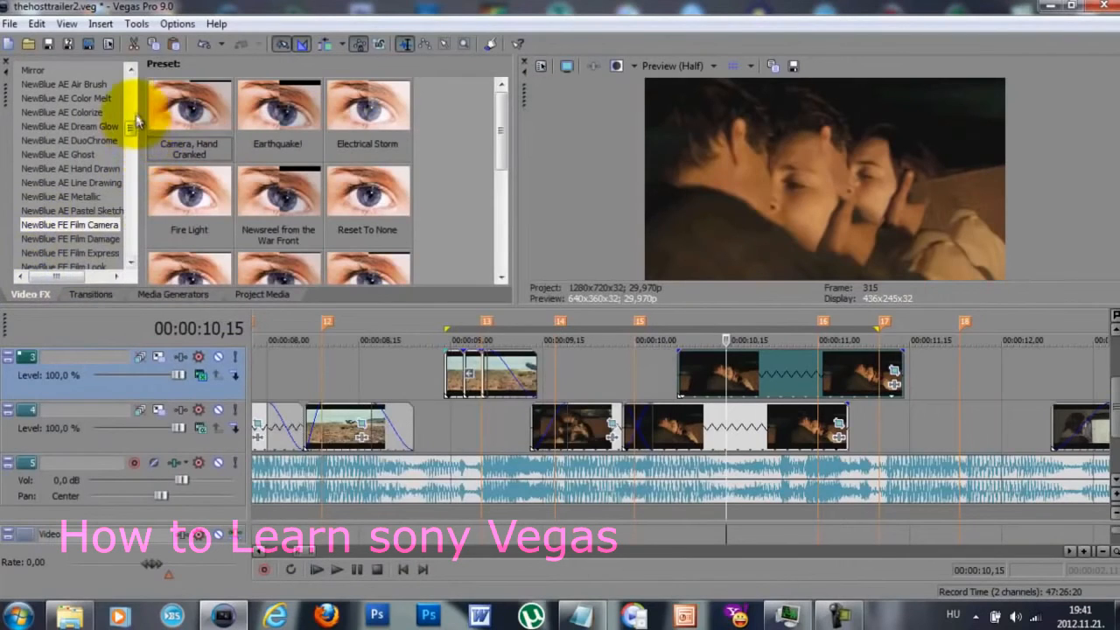
Apply the 100% Black and White effect preset to the kiss clip on track 3
{"action": "left_click_drag", "start_coordinate": [130, 131], "coordinate": [133, 88]}
{"action": "left_click", "coordinate": [62, 84]}
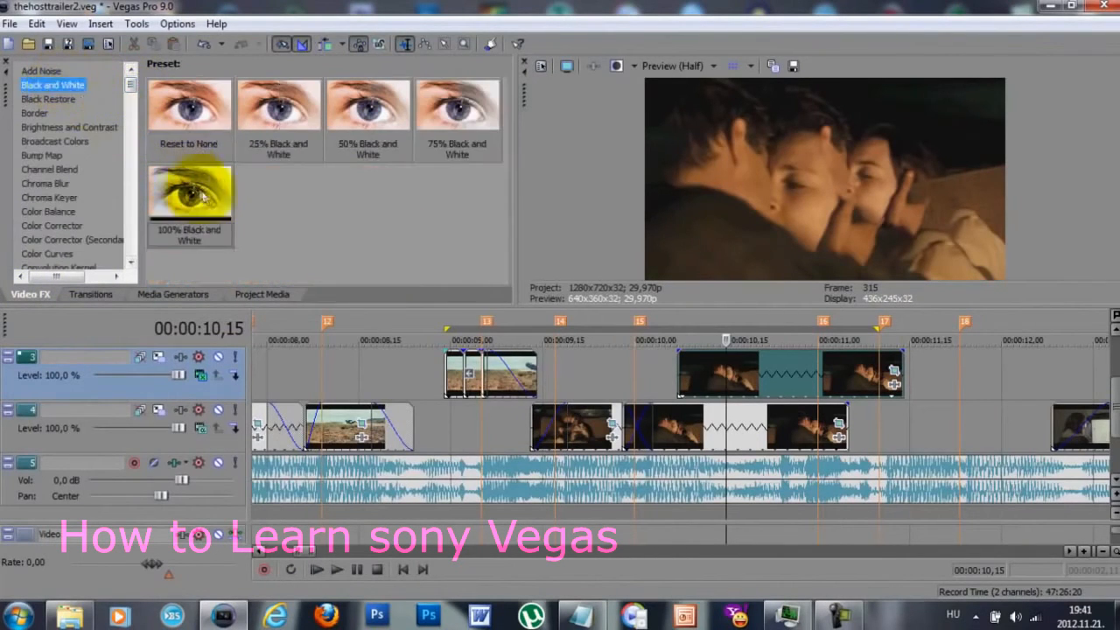
{"action": "left_click_drag", "start_coordinate": [745, 375], "coordinate": [745, 375]}
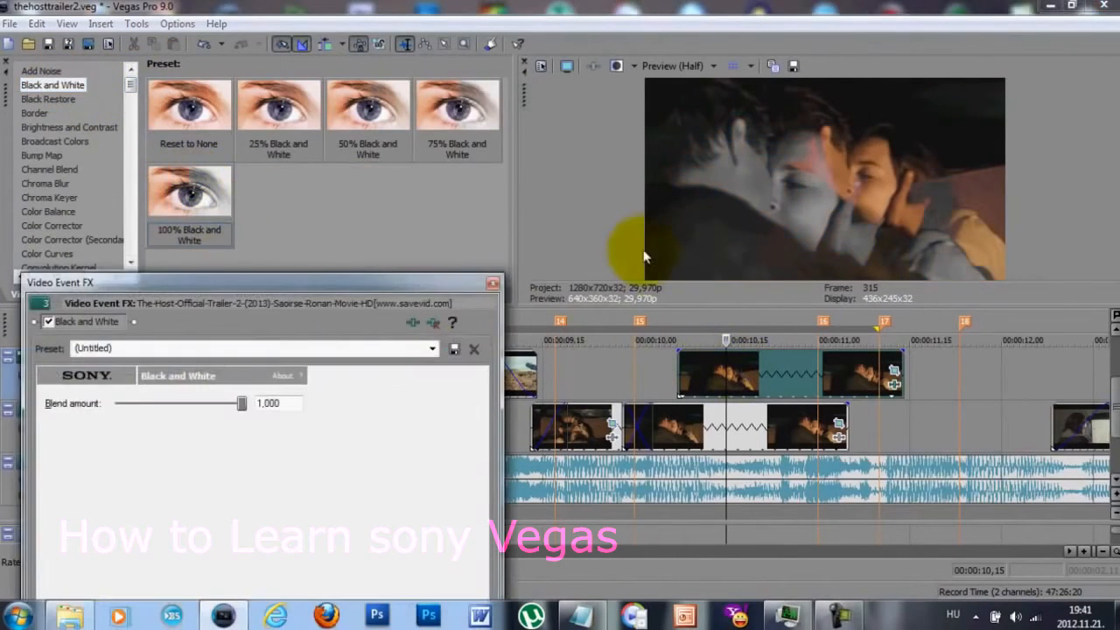
{"action": "left_click", "coordinate": [491, 283]}
Add the NewBlue ME Earthquake effect with the gvnfgf preset to the track 3 kiss clip, dismissing the registration offer
{"action": "scroll", "coordinate": [70, 243], "scroll_direction": "down", "scroll_amount": 10}
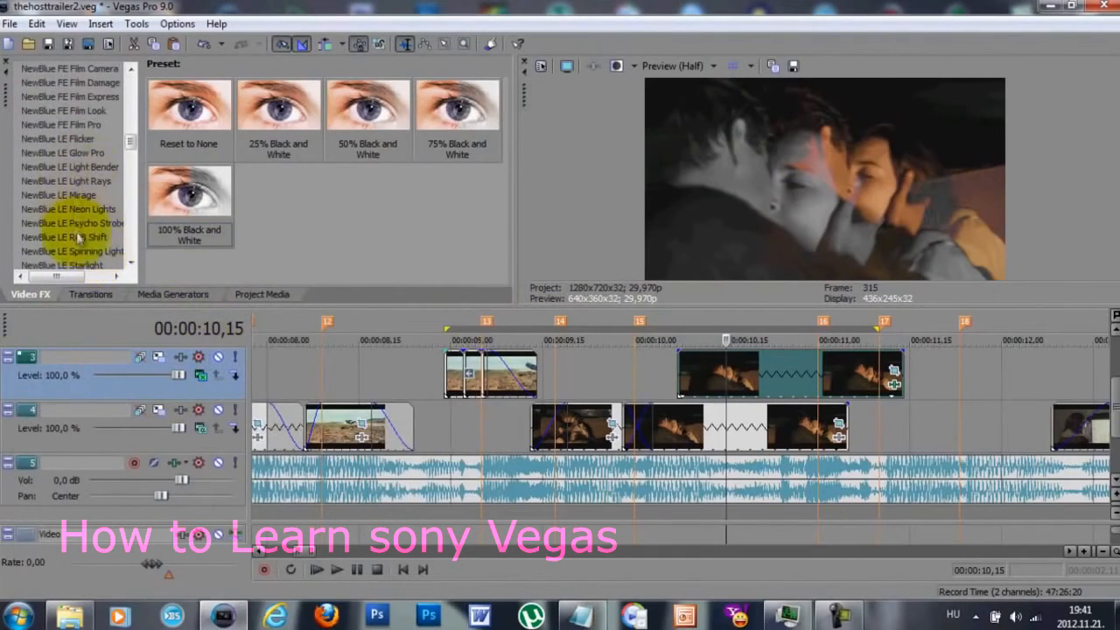
{"action": "left_click", "coordinate": [81, 237]}
{"action": "scroll", "coordinate": [88, 199], "scroll_direction": "up", "scroll_amount": 1}
{"action": "scroll", "coordinate": [88, 195], "scroll_direction": "down", "scroll_amount": 3}
{"action": "left_click", "coordinate": [86, 189]}
{"action": "scroll", "coordinate": [390, 197], "scroll_direction": "down", "scroll_amount": 3}
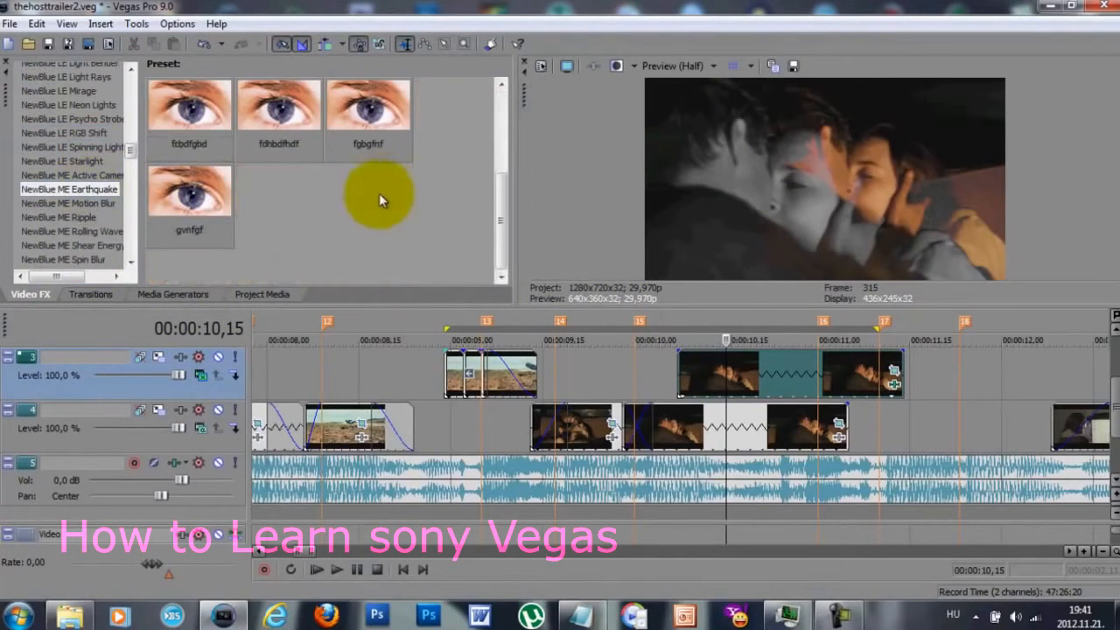
{"action": "left_click_drag", "start_coordinate": [827, 404], "coordinate": [824, 390]}
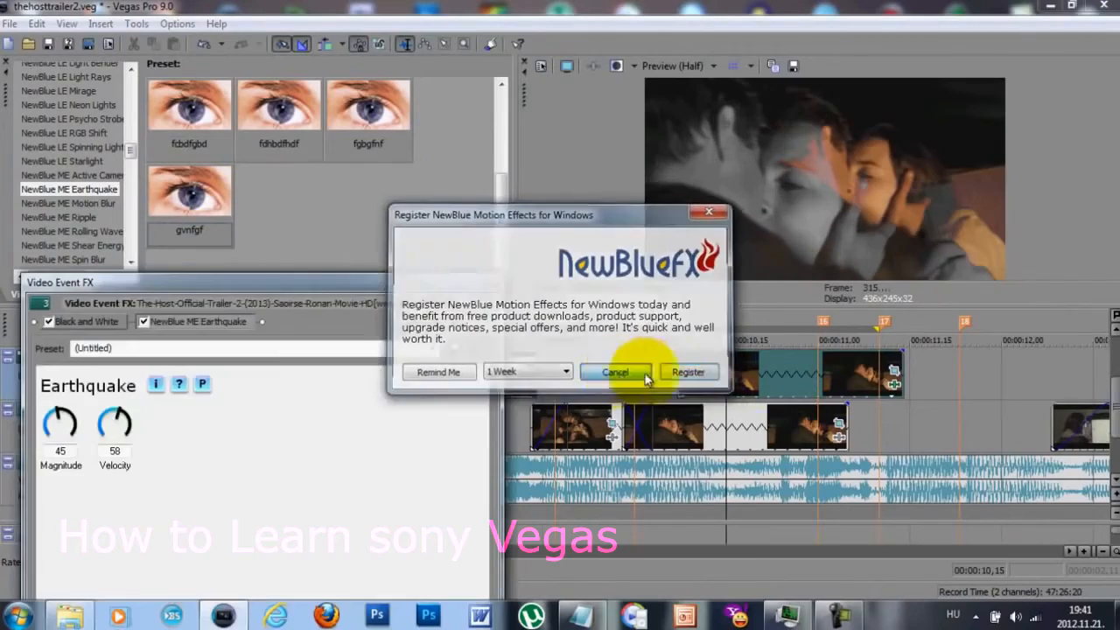
{"action": "left_click", "coordinate": [646, 374]}
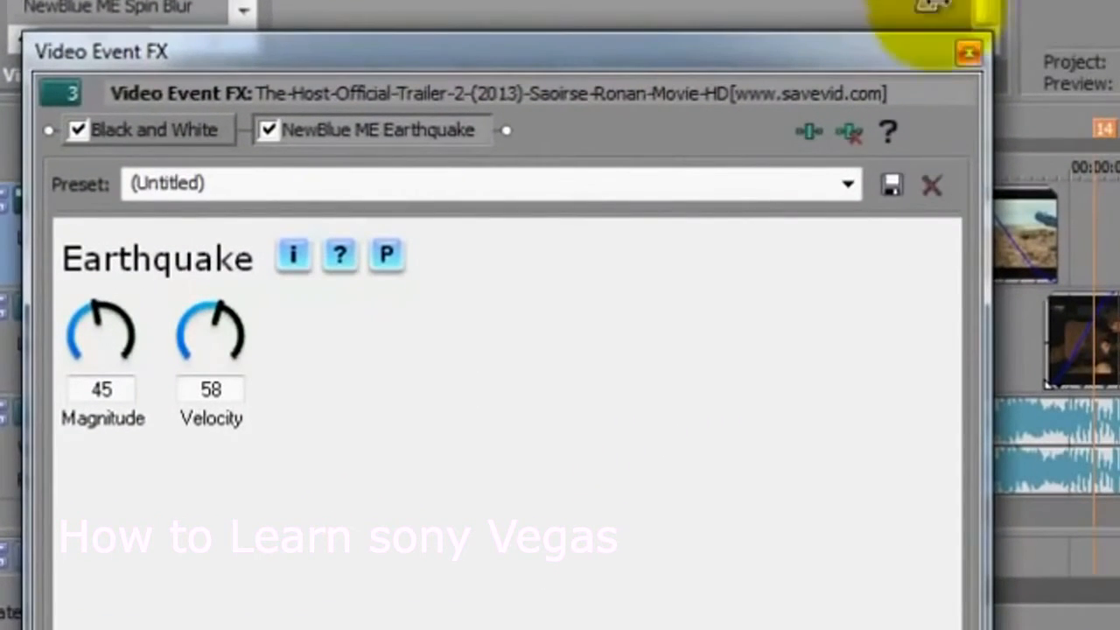
{"action": "left_click", "coordinate": [970, 58]}
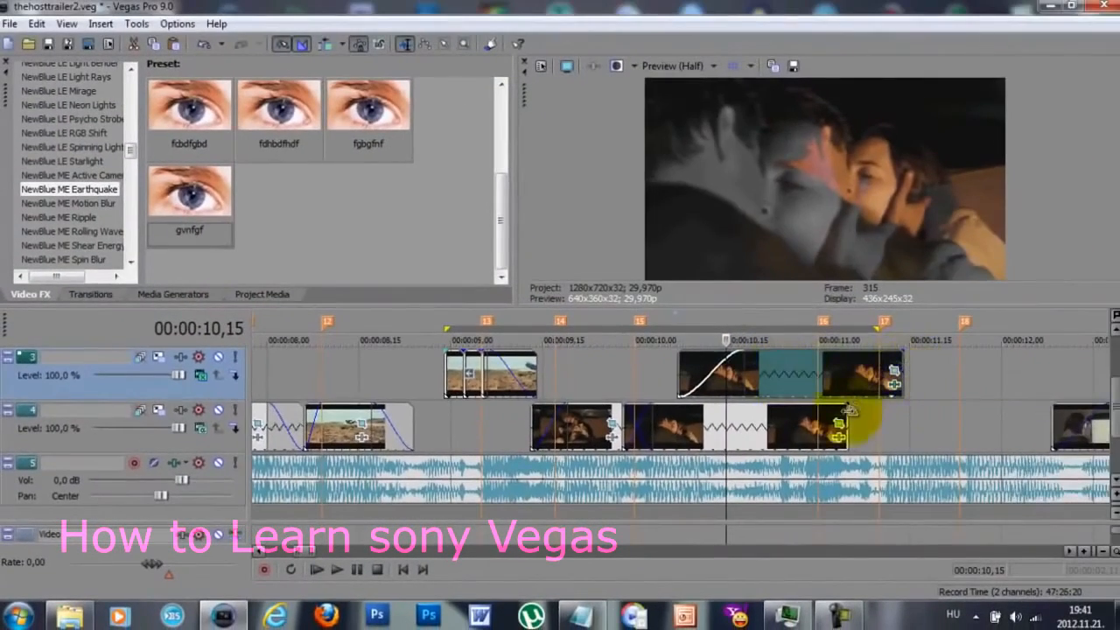
Trim the car kiss clips to end at about 00:00:10,27 on track 4 and 00:00:11,04 on track 3, and check the track 4 clip's end framing
{"action": "left_click_drag", "start_coordinate": [847, 408], "coordinate": [798, 411]}
{"action": "left_click_drag", "start_coordinate": [902, 374], "coordinate": [842, 354]}
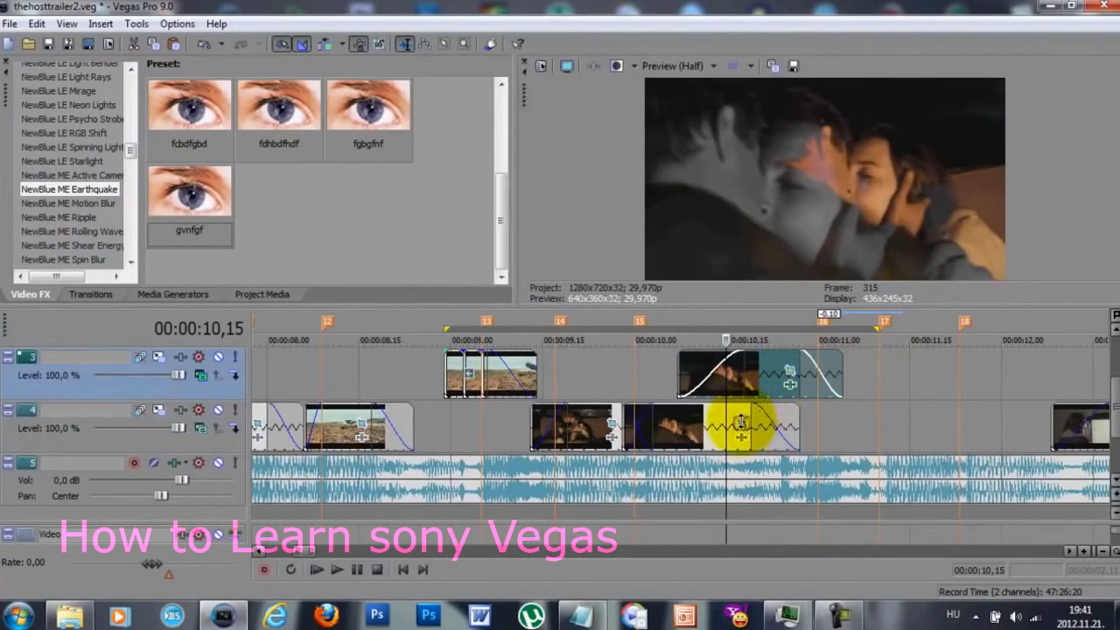
{"action": "left_click", "coordinate": [742, 422]}
{"action": "left_click", "coordinate": [625, 536]}
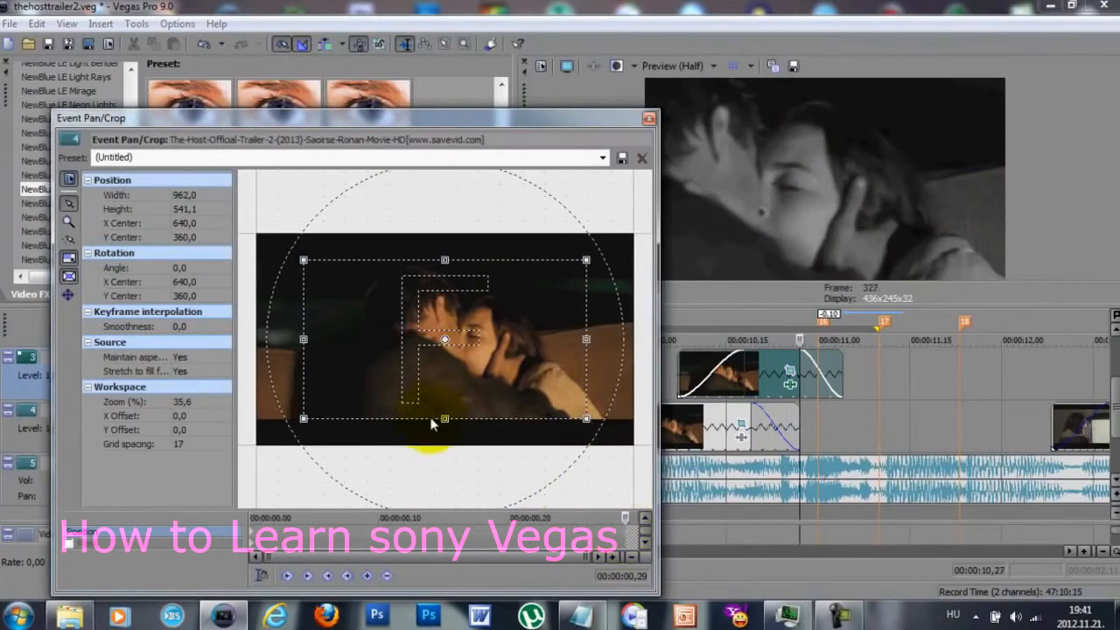
{"action": "left_click", "coordinate": [646, 123]}
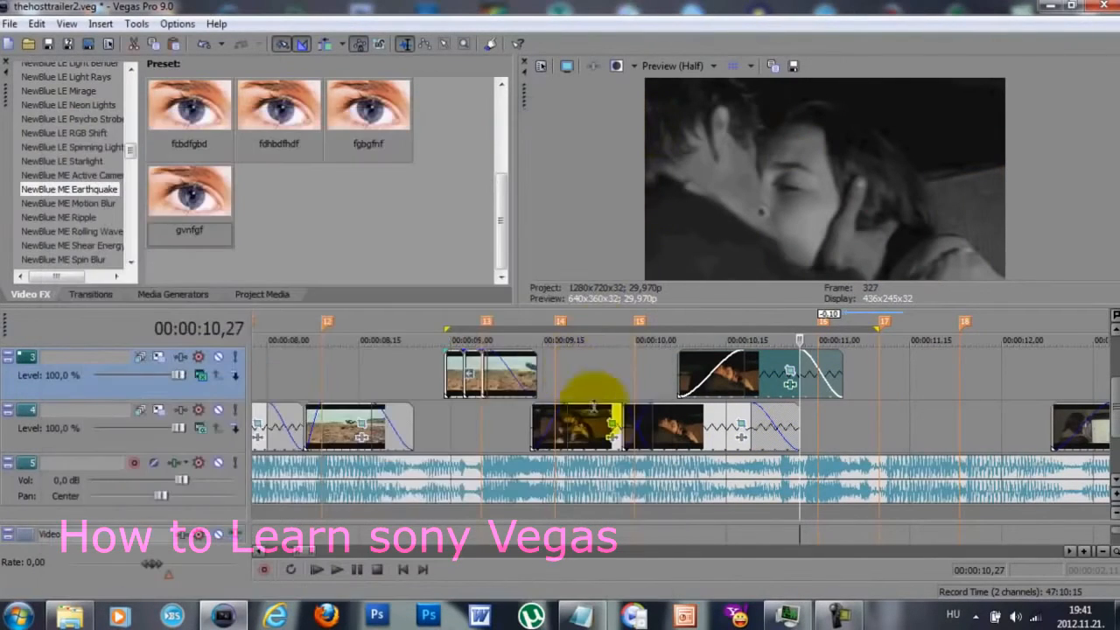
Reframe the start of the couch clip in Pan/Crop to 862,1 × 484,9, centred at X 603,5 and Y 345,9
{"action": "left_click", "coordinate": [612, 426]}
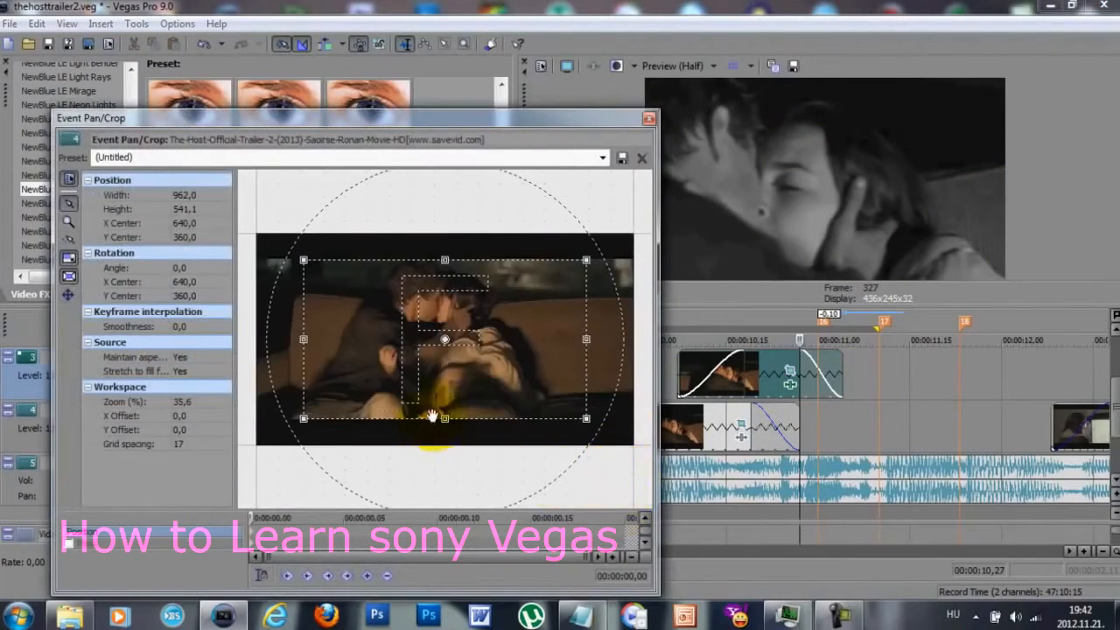
{"action": "left_click_drag", "start_coordinate": [466, 382], "coordinate": [452, 372]}
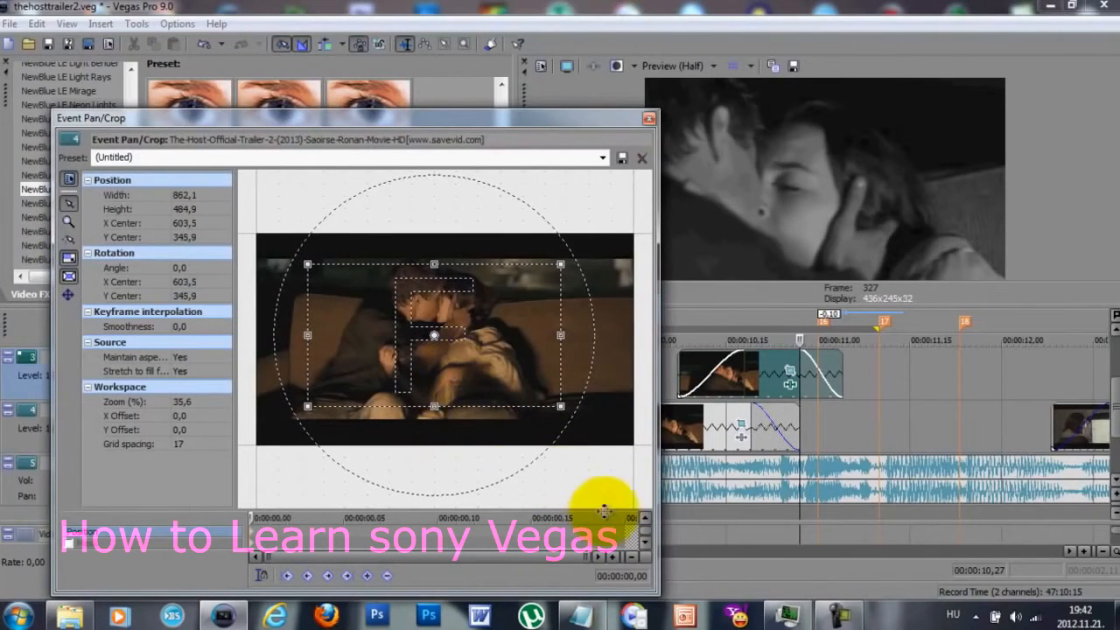
{"action": "left_click", "coordinate": [626, 536]}
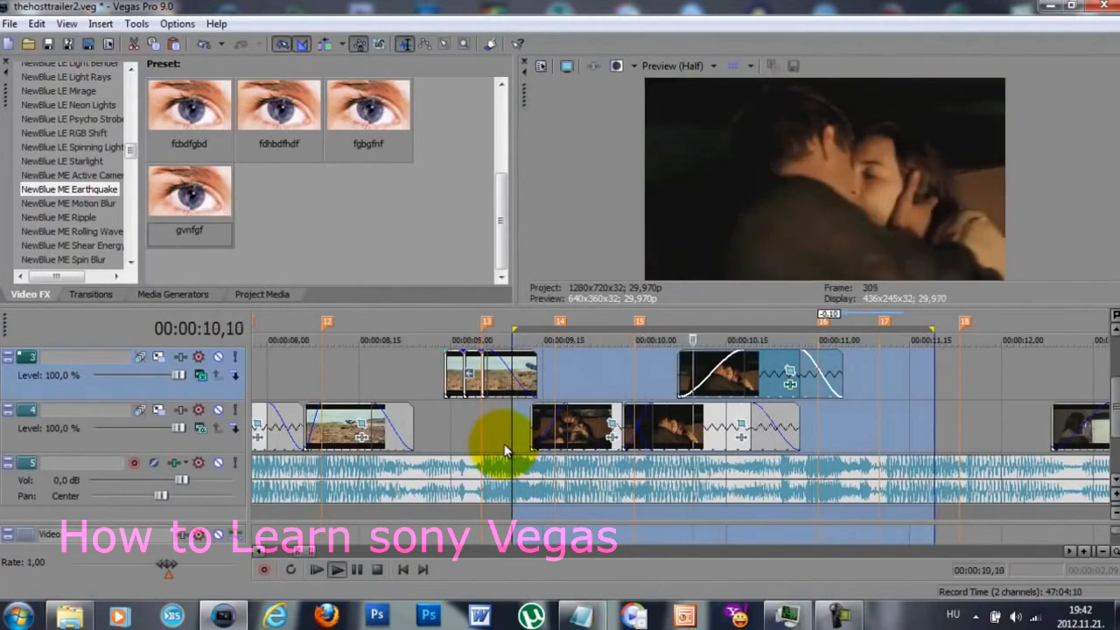
Extend the start of the track 4 car kiss clip to make a 7-frame crossfade with the couch clip
{"action": "key", "text": "space"}
{"action": "left_click", "coordinate": [623, 375]}
{"action": "scroll", "coordinate": [627, 377], "scroll_direction": "up", "scroll_amount": 1}
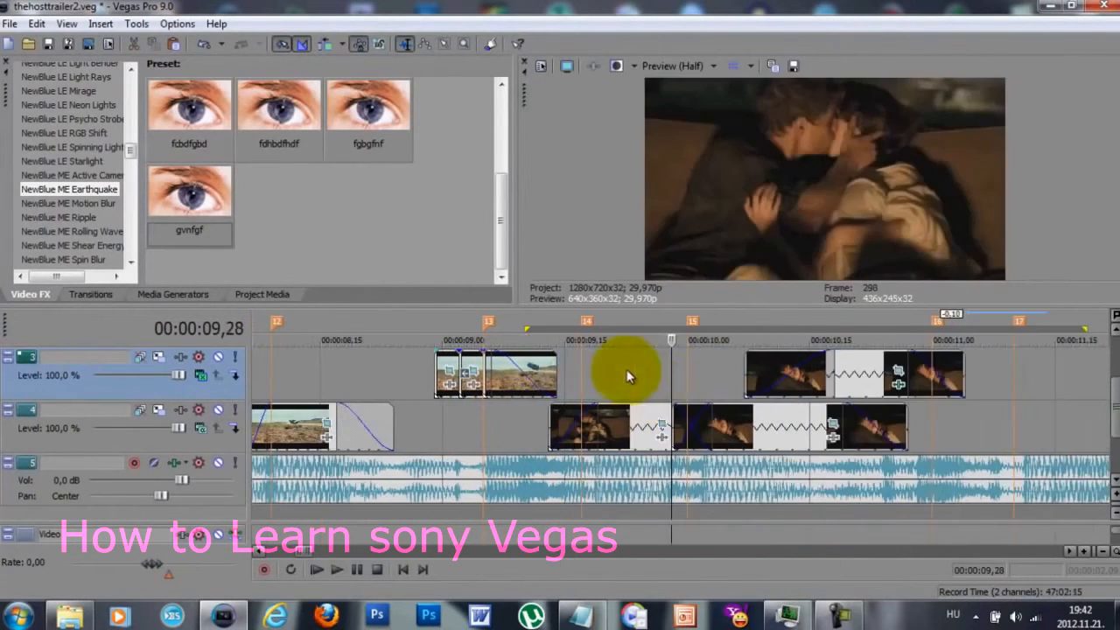
{"action": "left_click_drag", "start_coordinate": [674, 418], "coordinate": [663, 421]}
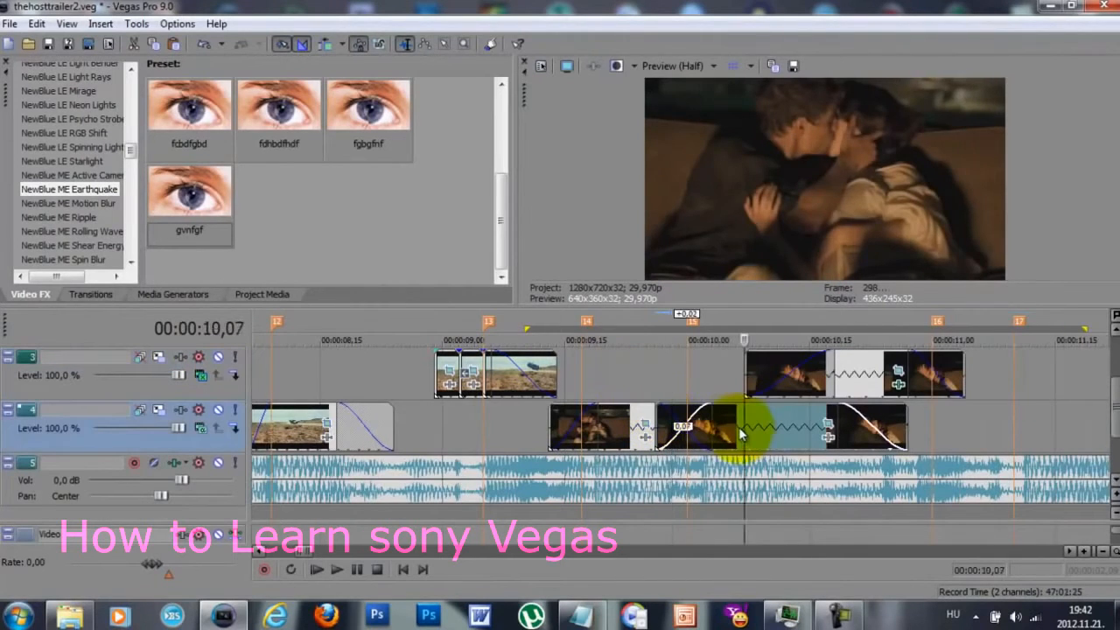
Apply the NewBlue ME Earthquake gvnfgf preset to the track 4 car kiss clip, adjust the shake and play the section
{"action": "left_click_drag", "start_coordinate": [178, 236], "coordinate": [106, 267]}
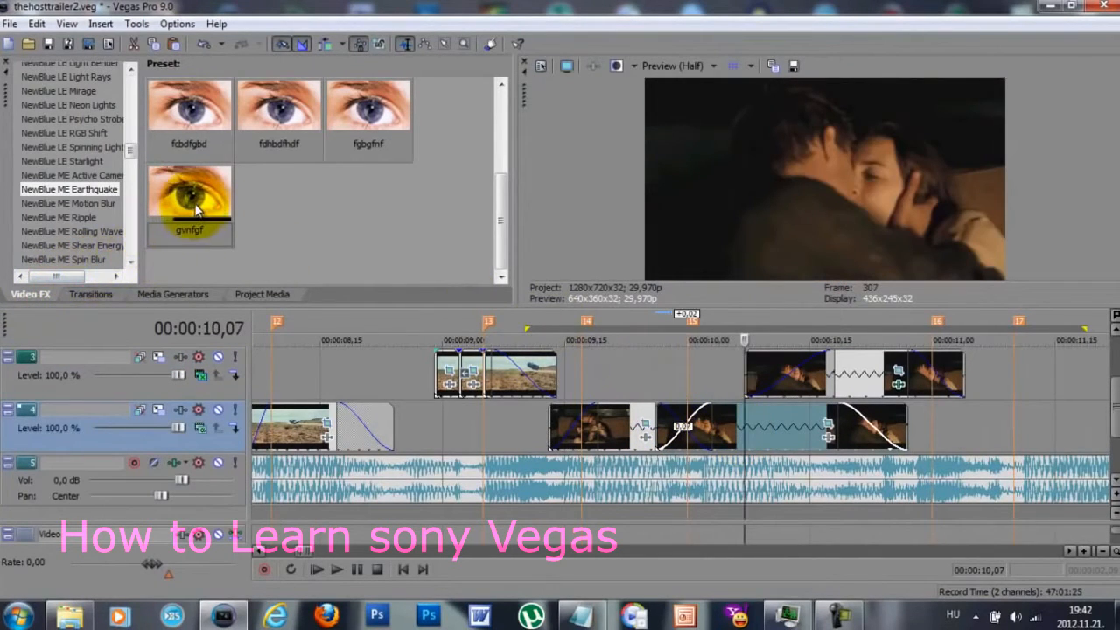
{"action": "left_click_drag", "start_coordinate": [233, 221], "coordinate": [765, 429]}
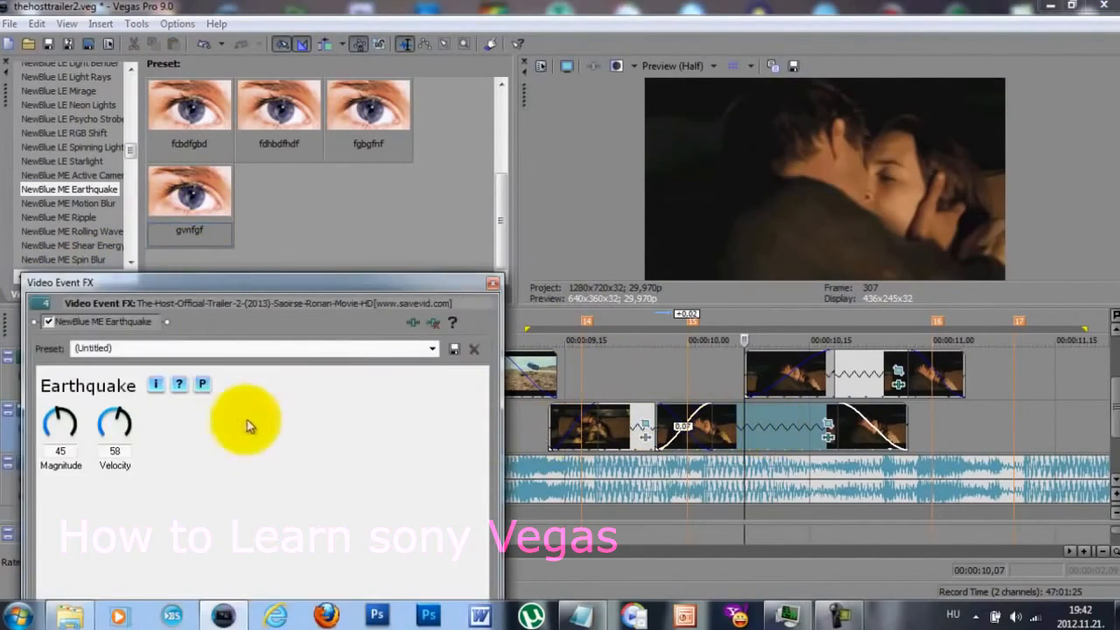
{"action": "left_click_drag", "start_coordinate": [105, 425], "coordinate": [81, 420]}
{"action": "left_click", "coordinate": [493, 283]}
{"action": "left_click", "coordinate": [728, 386]}
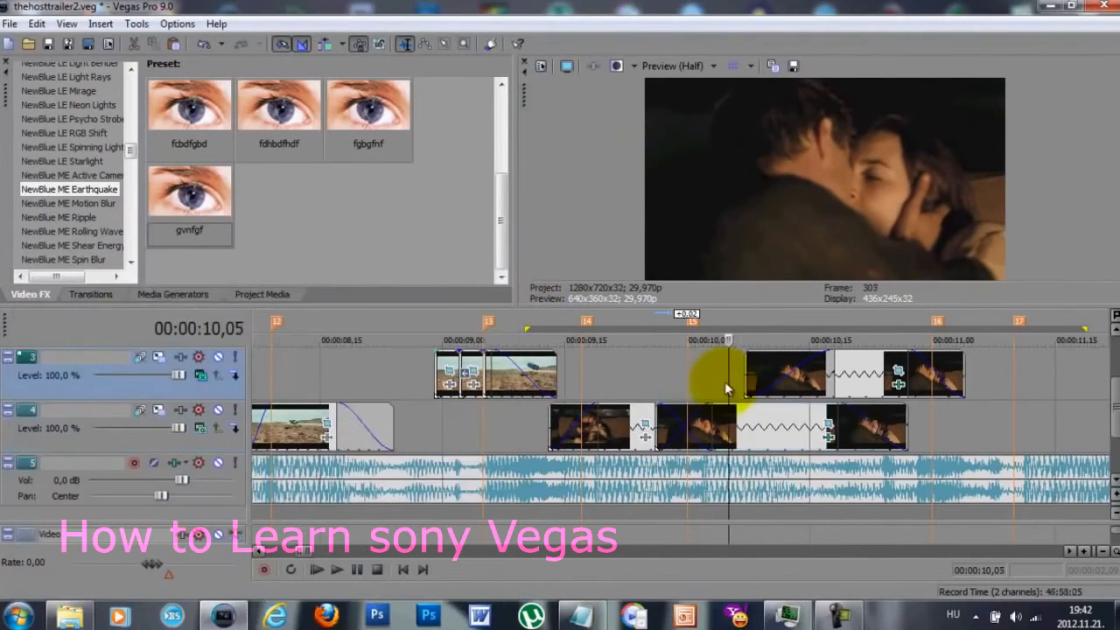
{"action": "key", "text": "space"}
{"action": "key", "text": "space"}
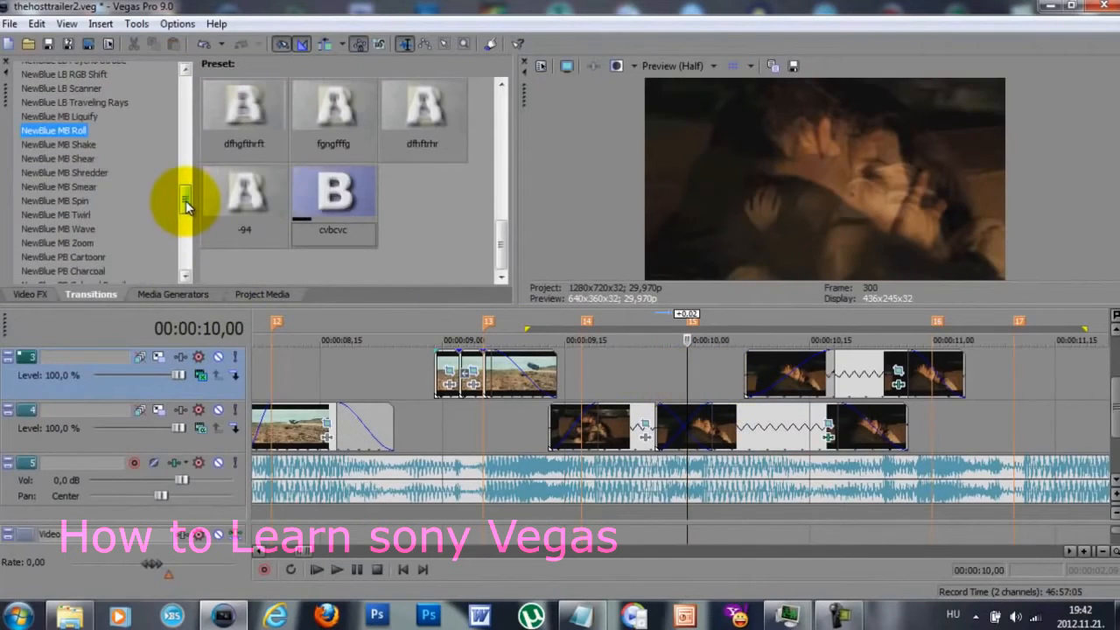
Add the NewBlue MB Shake transition with the Big One preset to the couch-to-car kiss crossfade and set Jitter to 31
{"action": "left_click", "coordinate": [70, 144]}
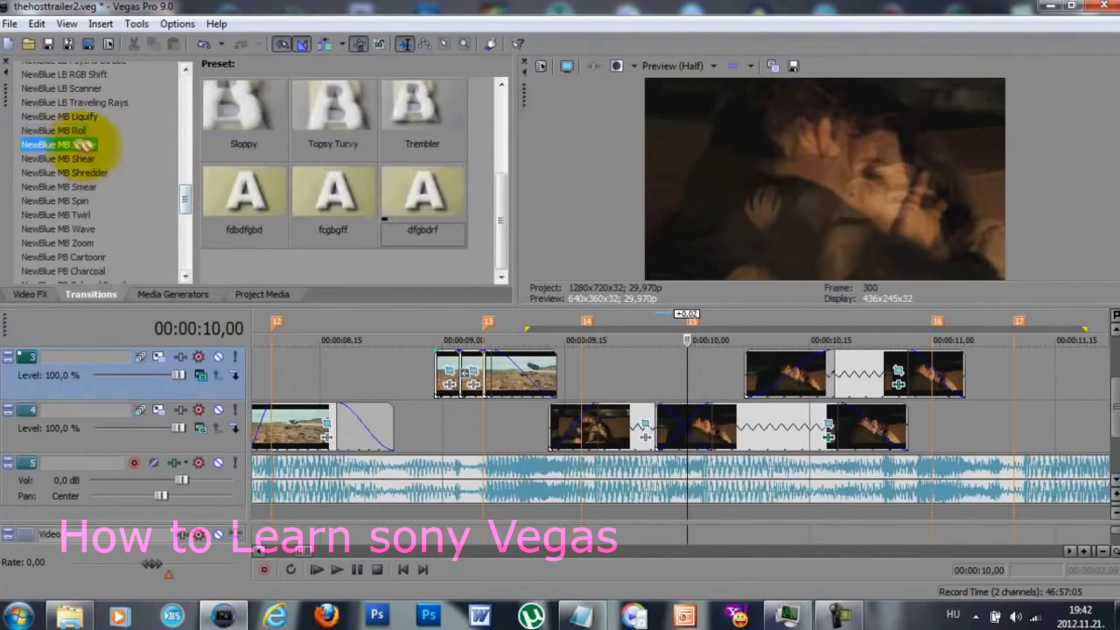
{"action": "left_click_drag", "start_coordinate": [252, 131], "coordinate": [738, 438]}
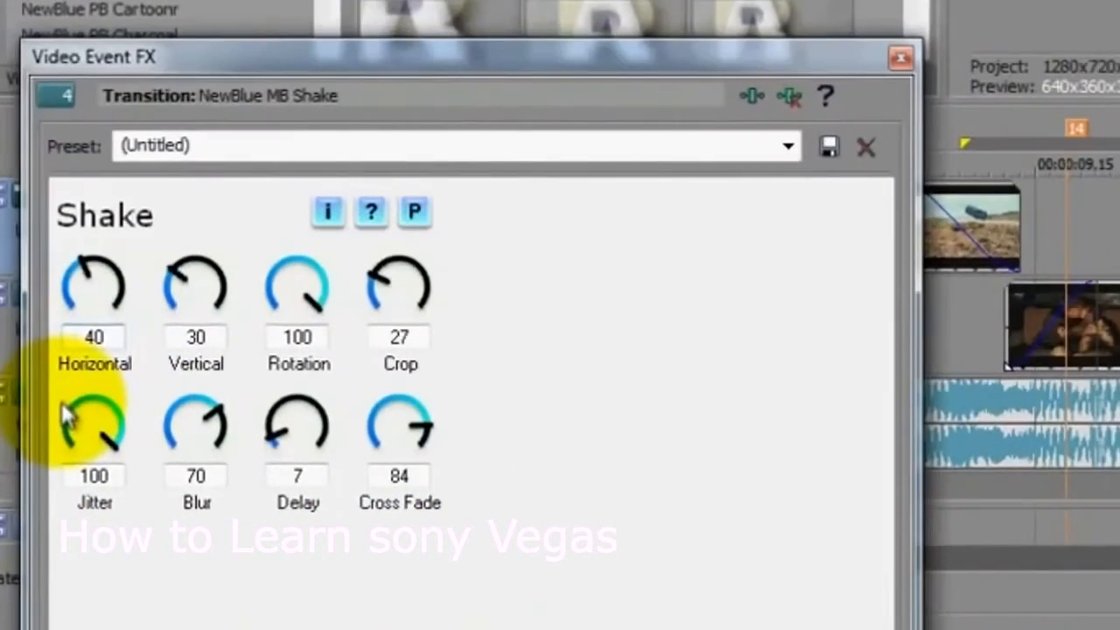
{"action": "left_click_drag", "start_coordinate": [65, 419], "coordinate": [210, 395]}
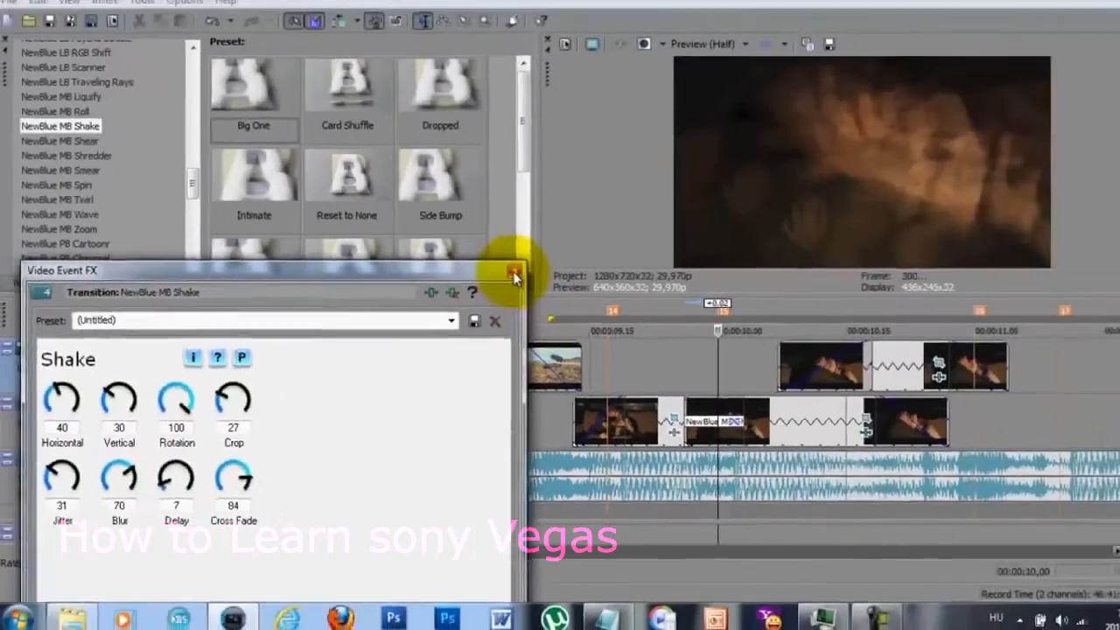
Apply the NewBlue MB Zoom transition with the Multiple Images preset to the start of the track 4 couch clip and play the section
{"action": "left_click", "coordinate": [900, 58]}
{"action": "left_click", "coordinate": [583, 422]}
{"action": "left_click", "coordinate": [77, 242]}
{"action": "scroll", "coordinate": [359, 236], "scroll_direction": "down", "scroll_amount": 1}
{"action": "left_click_drag", "start_coordinate": [345, 210], "coordinate": [579, 418]}
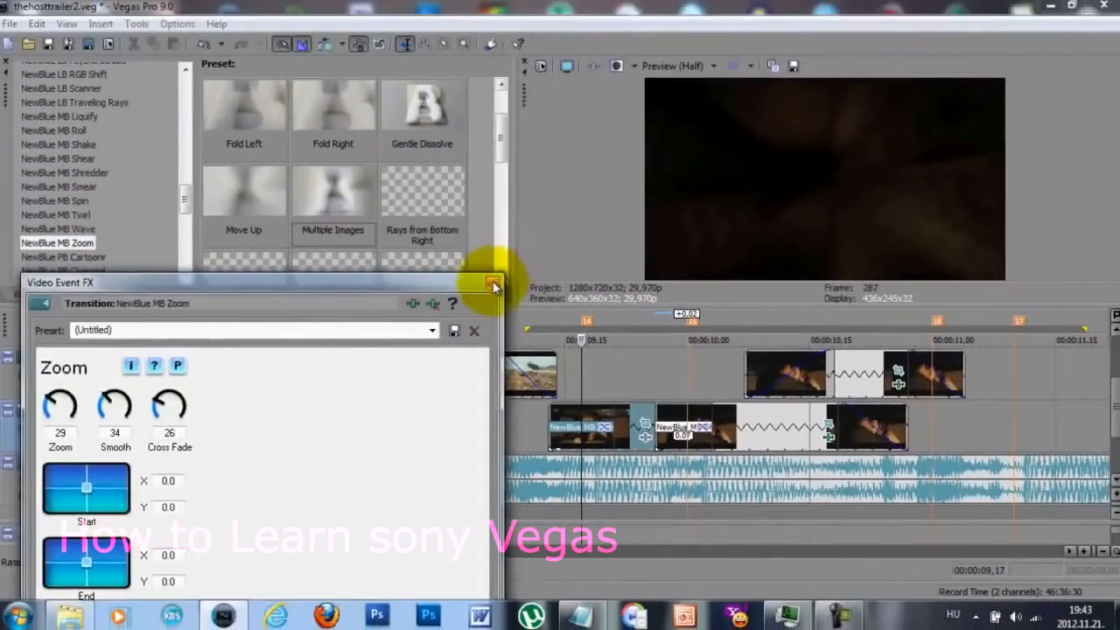
{"action": "left_click", "coordinate": [807, 109]}
{"action": "key", "text": "space"}
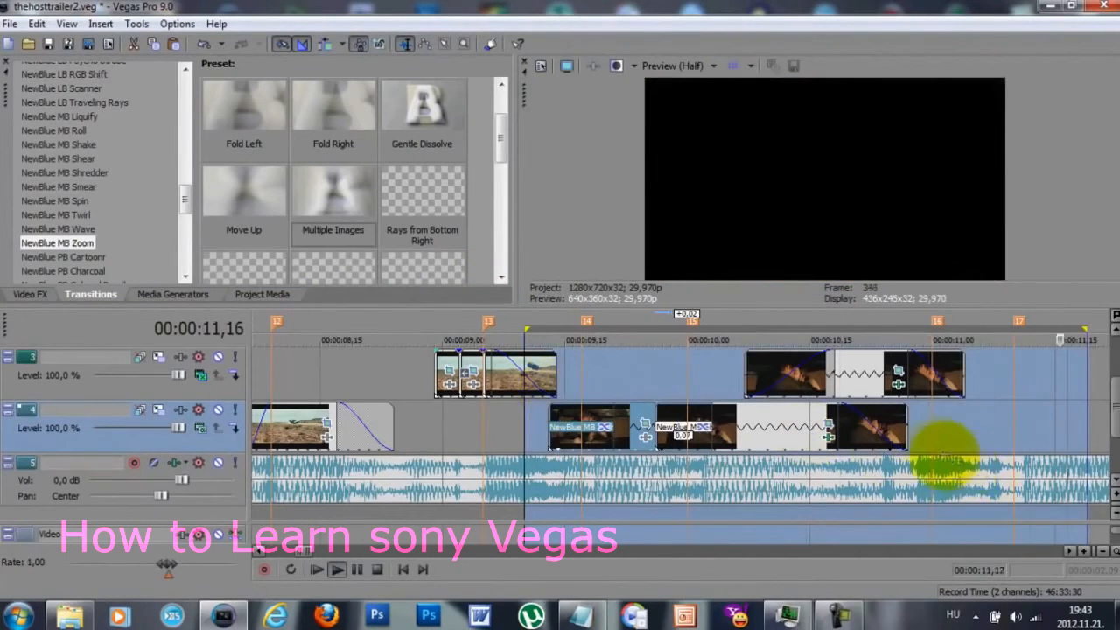
{"action": "key", "text": "space"}
Apply the NewBlue MB Roll transition with the cvbcvc preset to the end of the track 3 kiss clip
{"action": "left_click", "coordinate": [923, 433]}
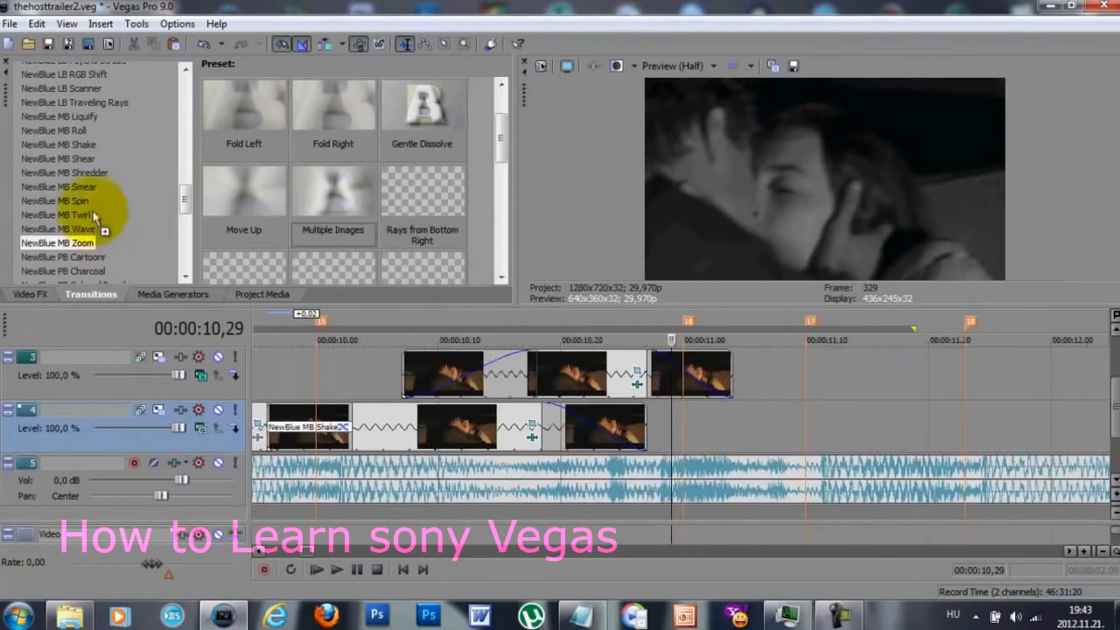
{"action": "left_click", "coordinate": [77, 132]}
{"action": "left_click", "coordinate": [330, 197]}
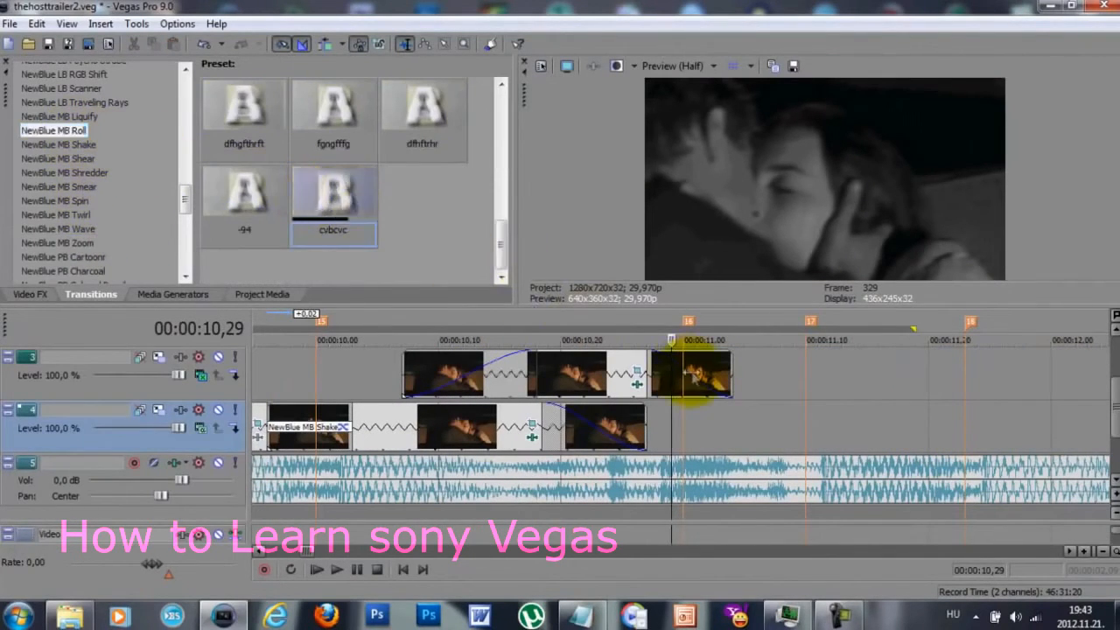
{"action": "left_click_drag", "start_coordinate": [689, 373], "coordinate": [693, 374]}
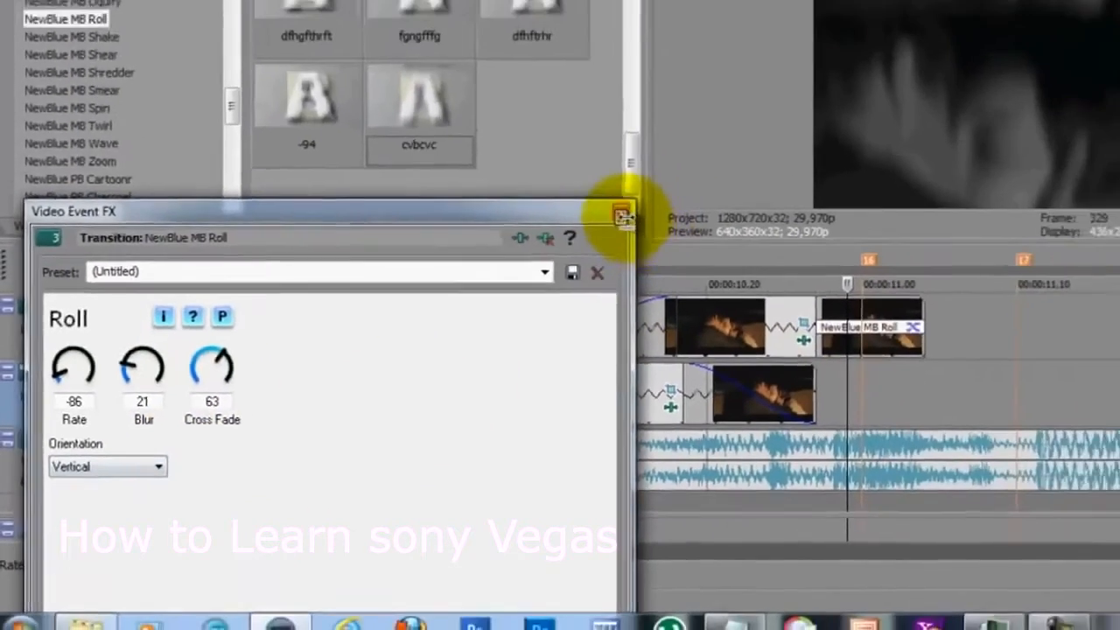
{"action": "left_click", "coordinate": [842, 89]}
Extend the end of the track 3 kiss clip by 3 frames, lengthen its Roll transition and play the section
{"action": "left_click_drag", "start_coordinate": [740, 365], "coordinate": [633, 370]}
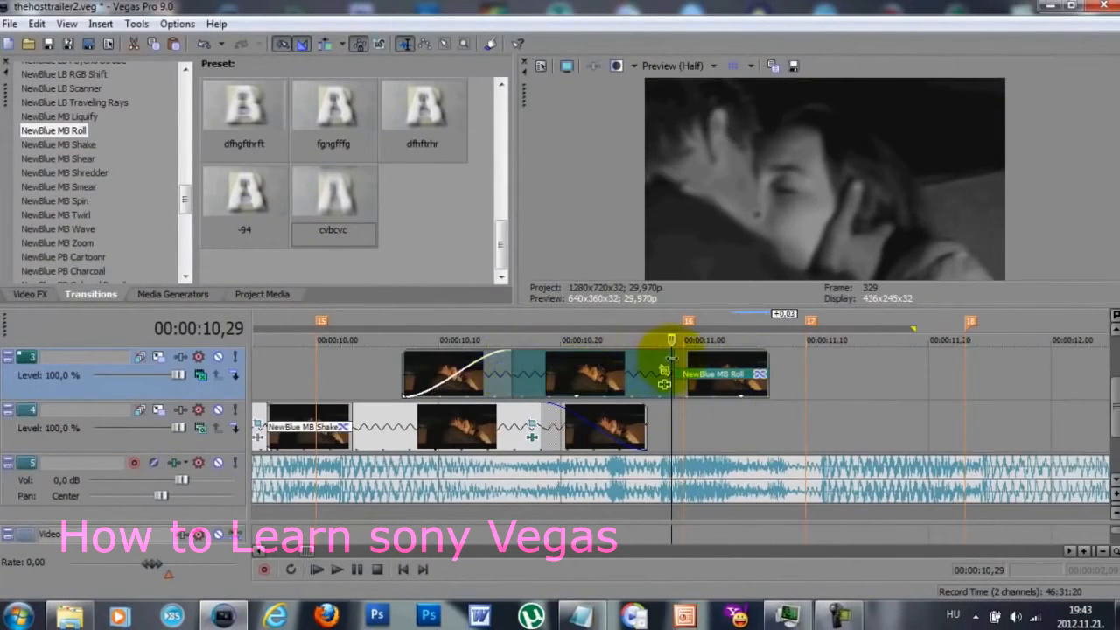
{"action": "left_click_drag", "start_coordinate": [889, 400], "coordinate": [368, 372]}
{"action": "key", "text": "space"}
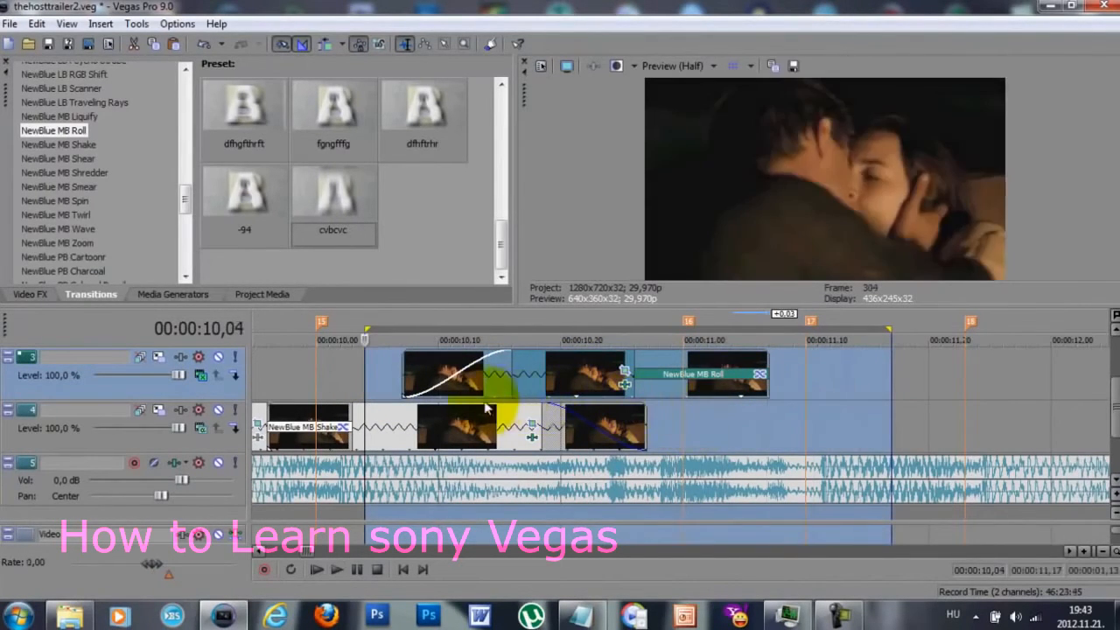
{"action": "left_click_drag", "start_coordinate": [389, 375], "coordinate": [378, 375]}
{"action": "left_click_drag", "start_coordinate": [750, 362], "coordinate": [770, 374]}
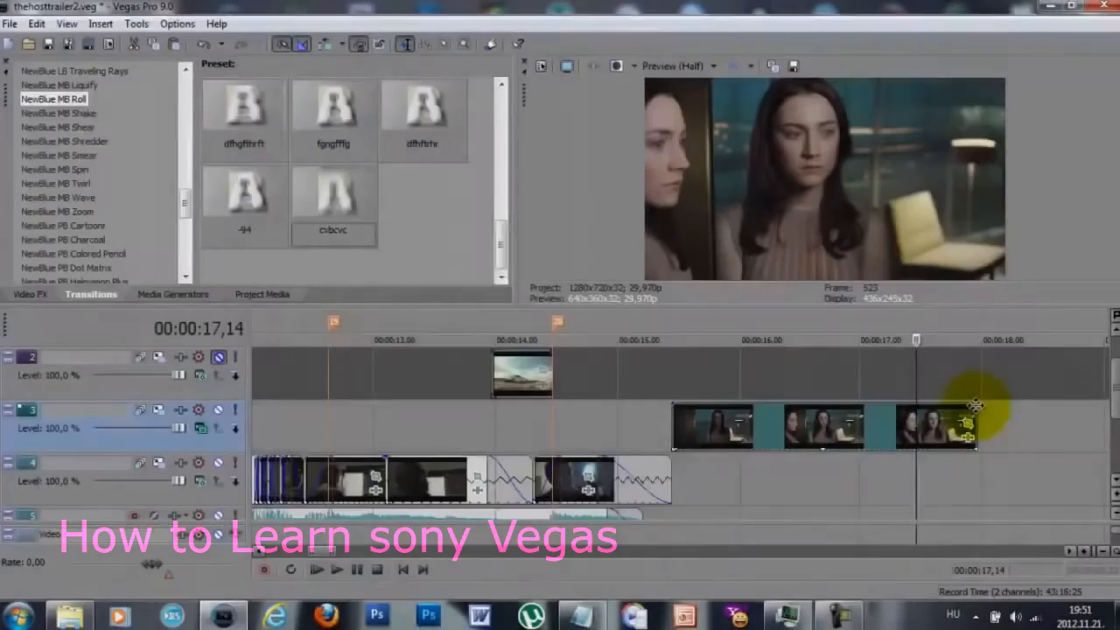
Reframe the track 3 mirror-reflection clip in Pan/Crop to 962,0 × 541,1, centred at X 496,7 and Y 360,0
{"action": "left_click", "coordinate": [966, 421]}
{"action": "left_click_drag", "start_coordinate": [373, 369], "coordinate": [330, 375]}
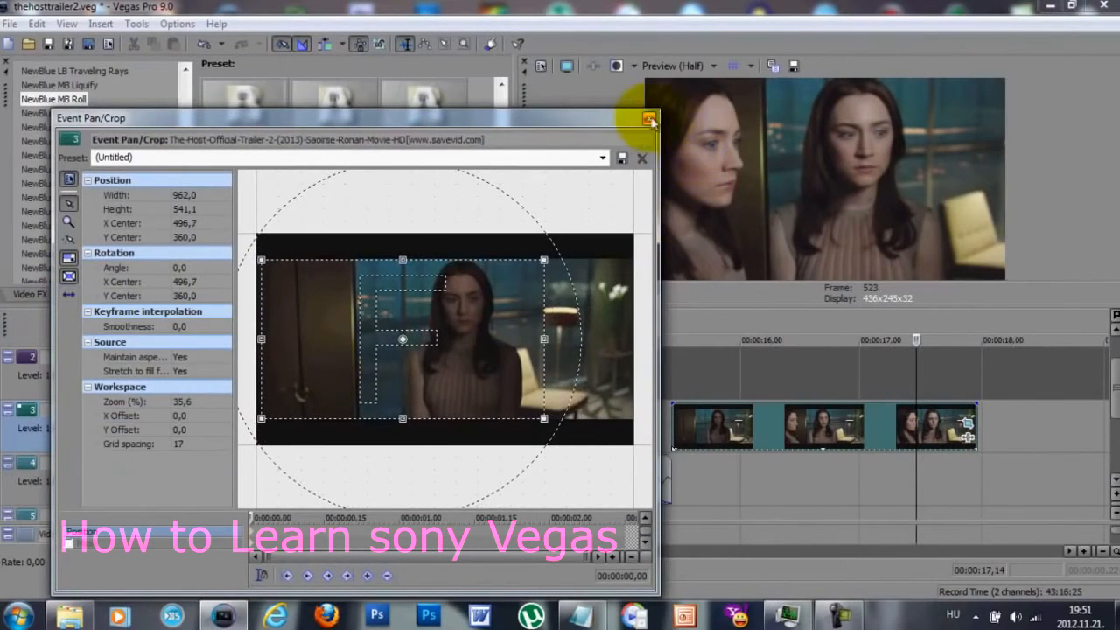
{"action": "left_click", "coordinate": [648, 119]}
Play the mirror-reflection clip, trim 13 frames off its start and split it at 00:00:17,04
{"action": "key", "text": "space"}
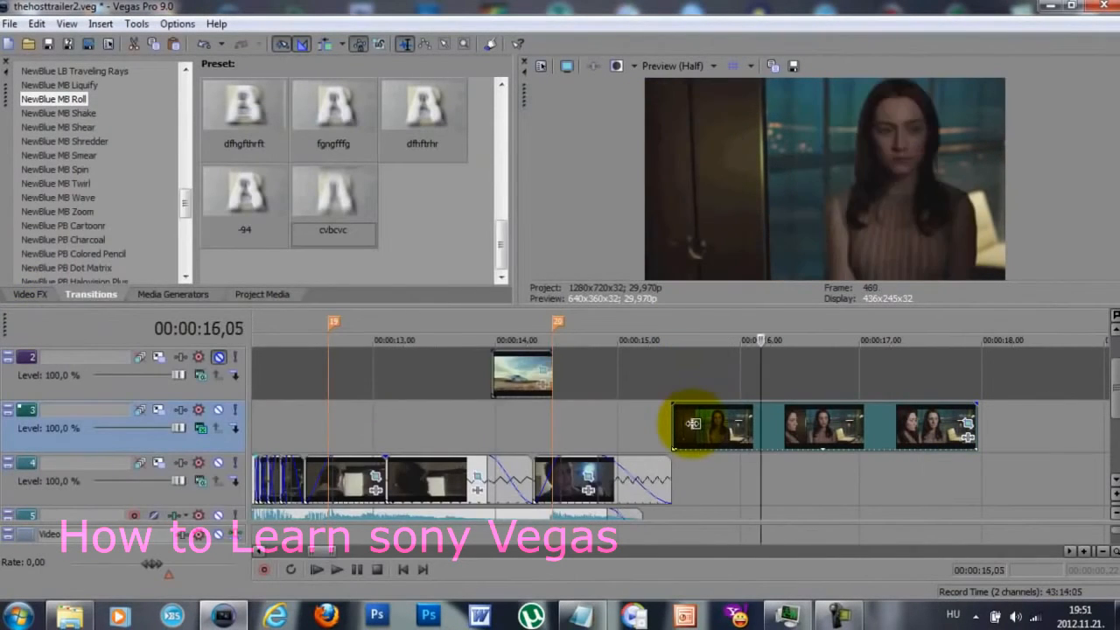
{"action": "left_click_drag", "start_coordinate": [666, 425], "coordinate": [727, 425]}
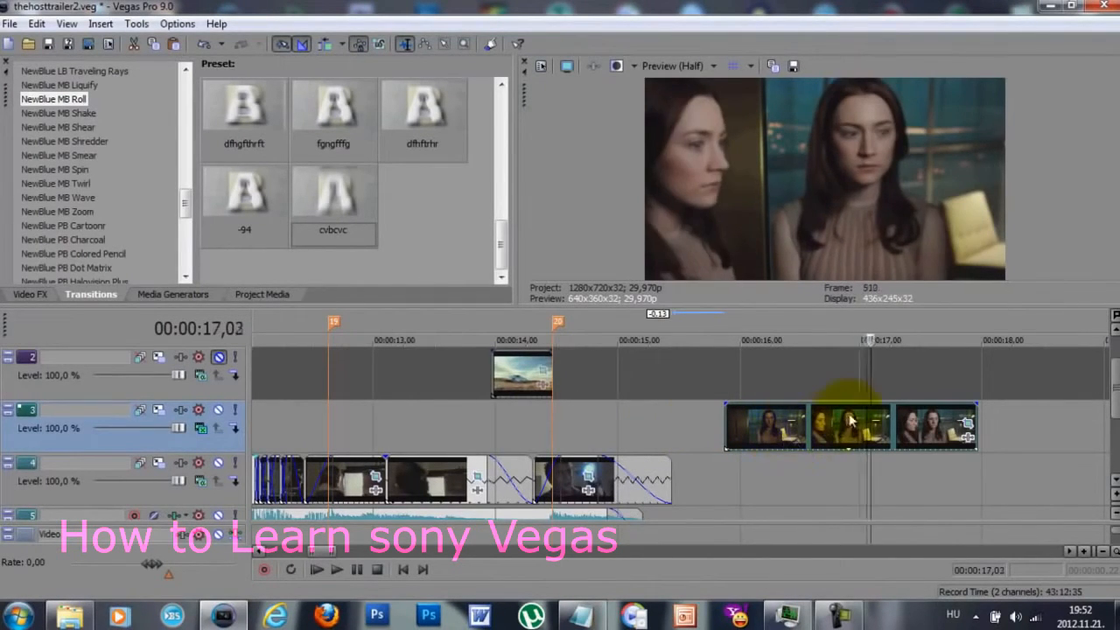
{"action": "key", "text": "s"}
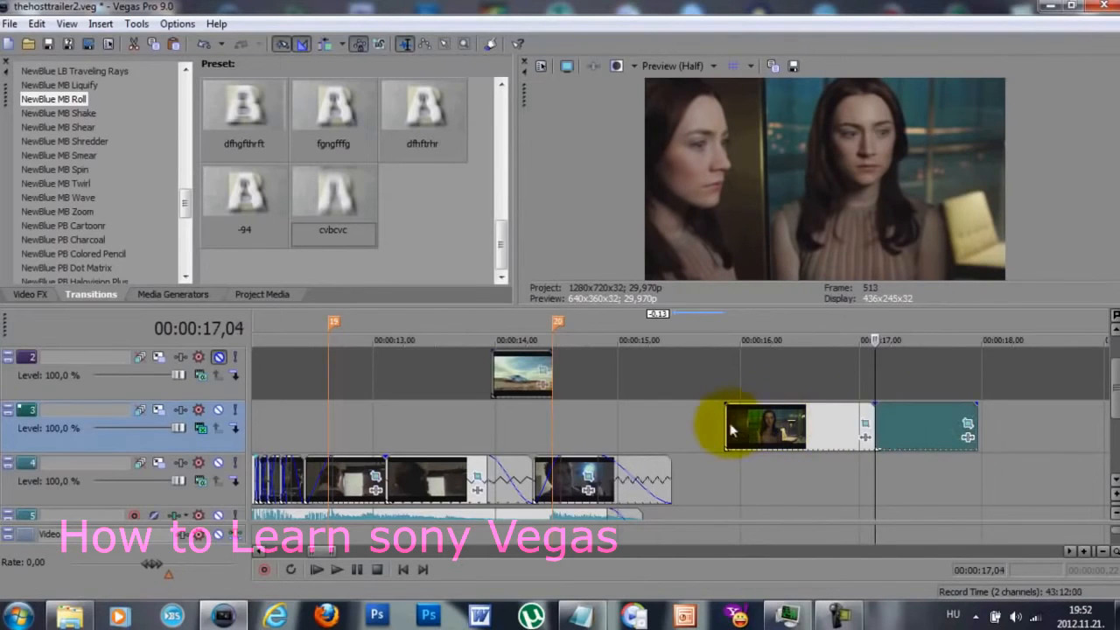
Move the split mirror-reflection pieces back to the section around marker 13
{"action": "left_click_drag", "start_coordinate": [726, 426], "coordinate": [504, 429]}
{"action": "left_click_drag", "start_coordinate": [264, 423], "coordinate": [608, 424]}
{"action": "left_click", "coordinate": [604, 428]}
{"action": "scroll", "coordinate": [1029, 424], "scroll_direction": "down", "scroll_amount": 5}
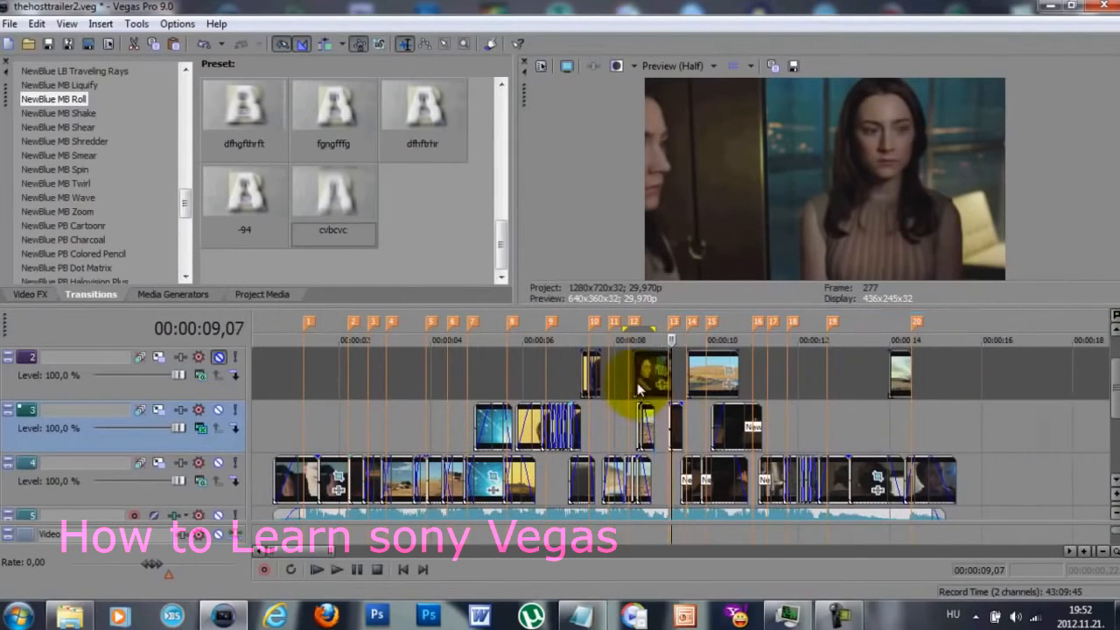
{"action": "left_click", "coordinate": [634, 377]}
{"action": "scroll", "coordinate": [623, 390], "scroll_direction": "up", "scroll_amount": 5}
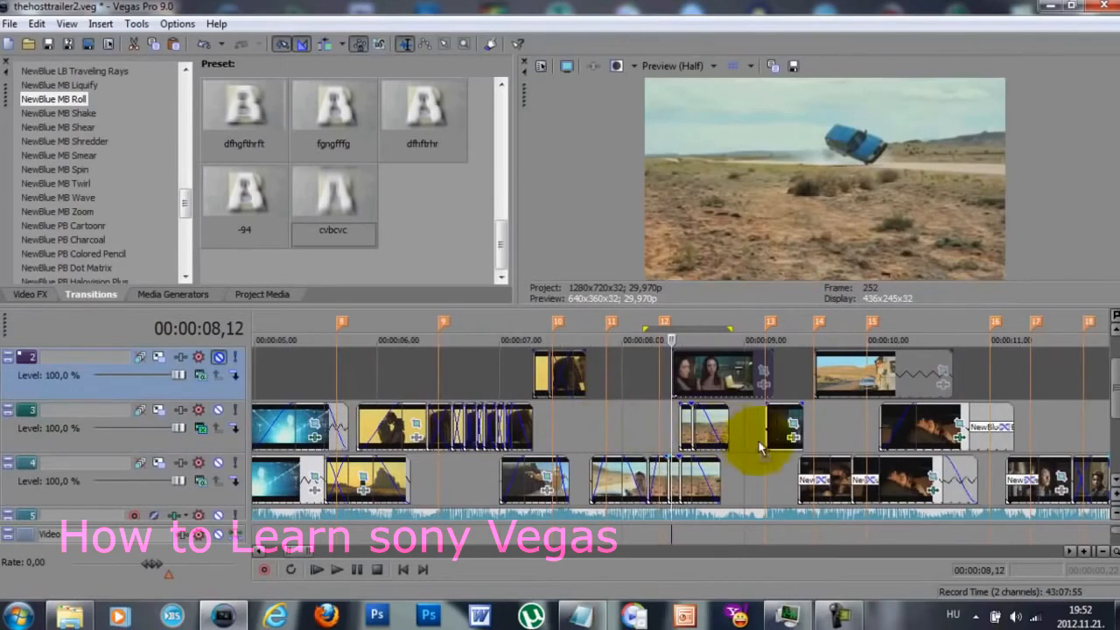
Place the mirror-reflection pieces on track 4 around marker 13, with a 6-frame crossfade into the couch clip, and play the section
{"action": "left_click", "coordinate": [768, 431]}
{"action": "scroll", "coordinate": [752, 438], "scroll_direction": "up", "scroll_amount": 5}
{"action": "left_click", "coordinate": [444, 370]}
{"action": "left_click_drag", "start_coordinate": [676, 453], "coordinate": [807, 426]}
{"action": "left_click", "coordinate": [607, 468]}
{"action": "scroll", "coordinate": [638, 476], "scroll_direction": "up", "scroll_amount": 3}
{"action": "left_click", "coordinate": [768, 434]}
{"action": "scroll", "coordinate": [768, 434], "scroll_direction": "down", "scroll_amount": 3}
{"action": "left_click_drag", "start_coordinate": [525, 430], "coordinate": [1029, 429]}
{"action": "left_click_drag", "start_coordinate": [801, 430], "coordinate": [800, 480]}
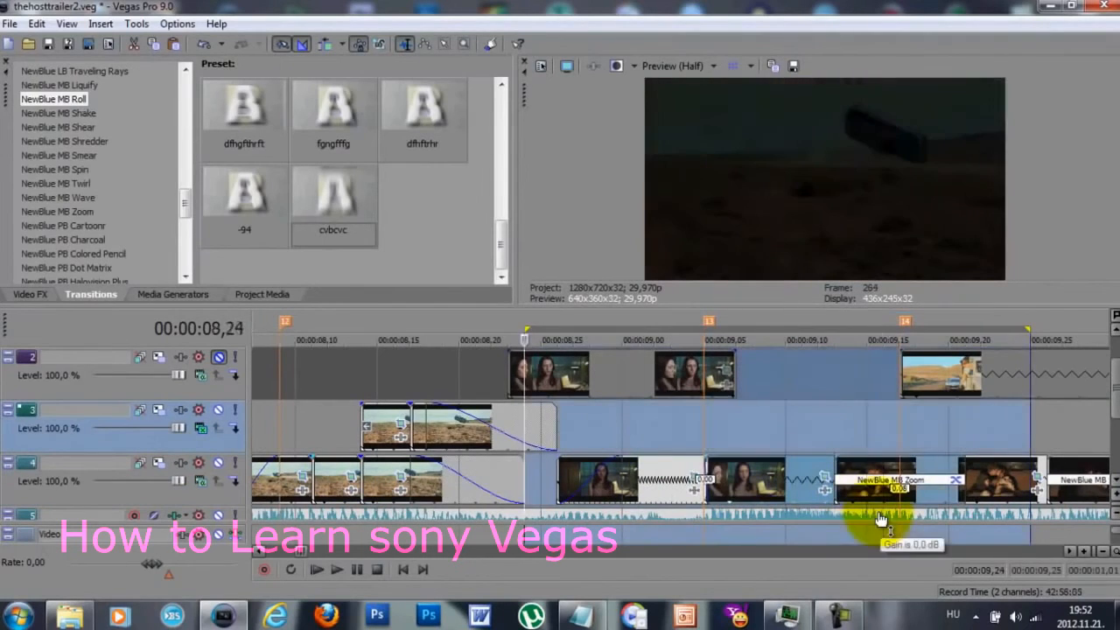
{"action": "key", "text": "space"}
{"action": "key", "text": "space"}
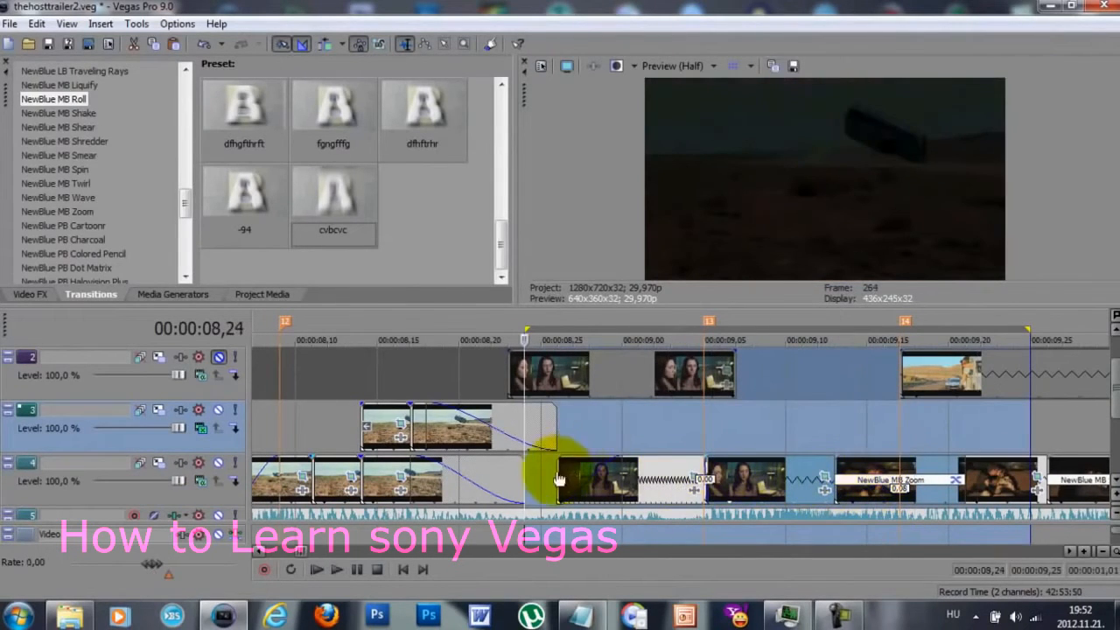
Set the Zoom amount of the NewBlue MB Zoom transition into the couch clip to 11
{"action": "left_click", "coordinate": [613, 477]}
{"action": "left_click", "coordinate": [940, 475]}
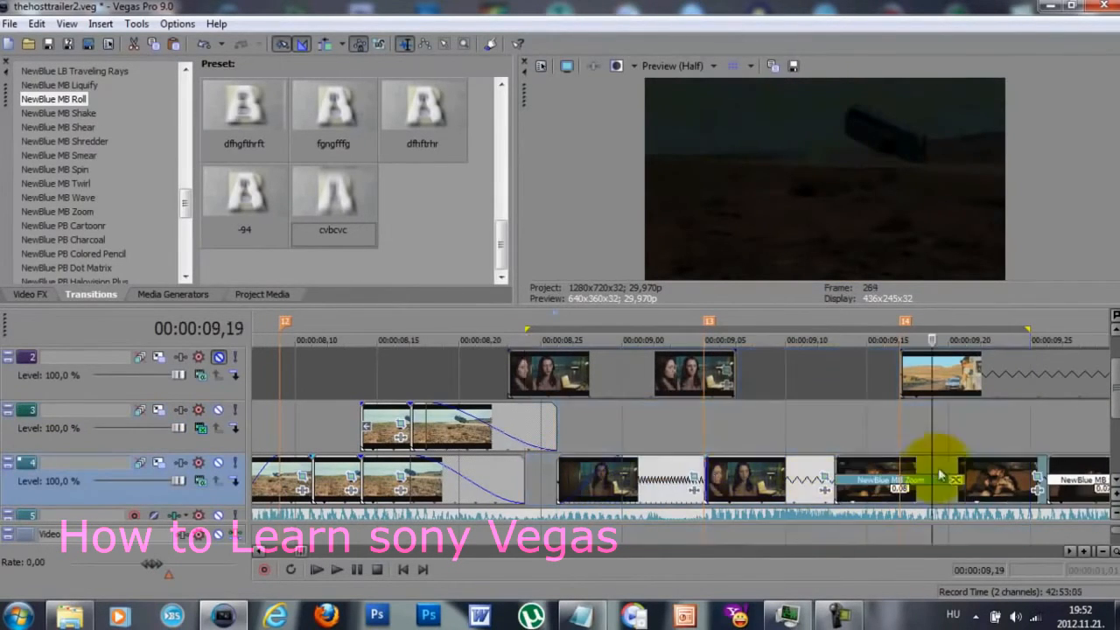
{"action": "left_click", "coordinate": [953, 479]}
{"action": "left_click_drag", "start_coordinate": [48, 397], "coordinate": [43, 406]}
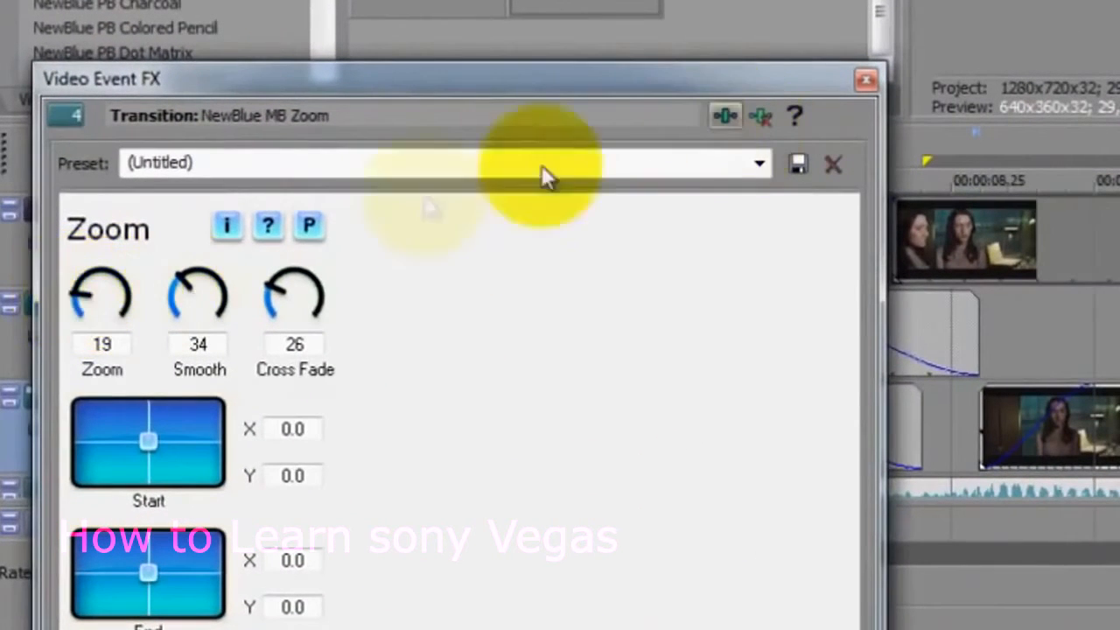
{"action": "left_click_drag", "start_coordinate": [99, 297], "coordinate": [74, 305]}
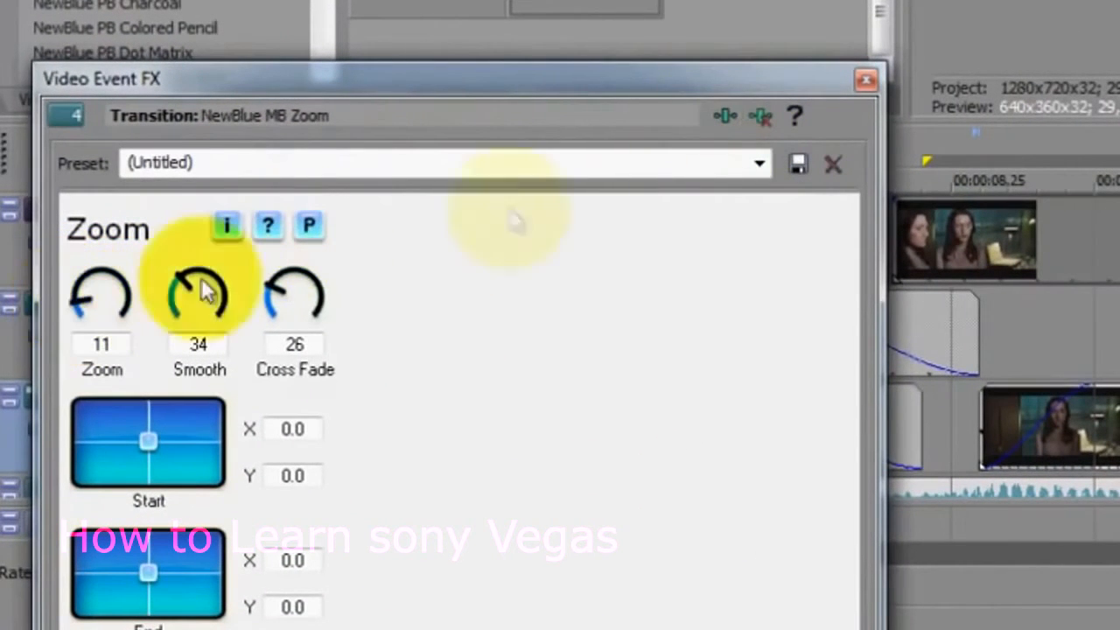
{"action": "left_click", "coordinate": [875, 81]}
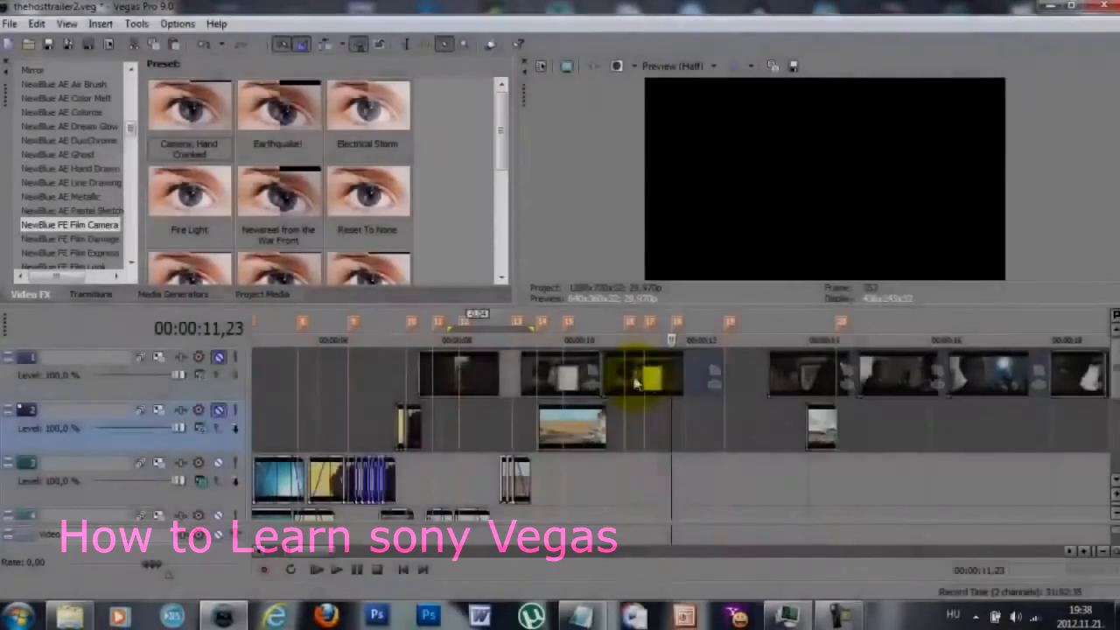
Move the dark kitchen clip from track 1 down to track 4 near marker 20 and play it against the music
{"action": "mouse_move", "coordinate": [637, 383]}
{"action": "left_mouse_down"}
{"action": "mouse_move", "coordinate": [640, 557]}
{"action": "mouse_move", "coordinate": [704, 429]}
{"action": "left_mouse_up"}
{"action": "left_click_drag", "start_coordinate": [862, 418], "coordinate": [748, 427]}
{"action": "left_click", "coordinate": [838, 411]}
{"action": "left_click", "coordinate": [797, 398]}
{"action": "scroll", "coordinate": [797, 399], "scroll_direction": "up", "scroll_amount": 3}
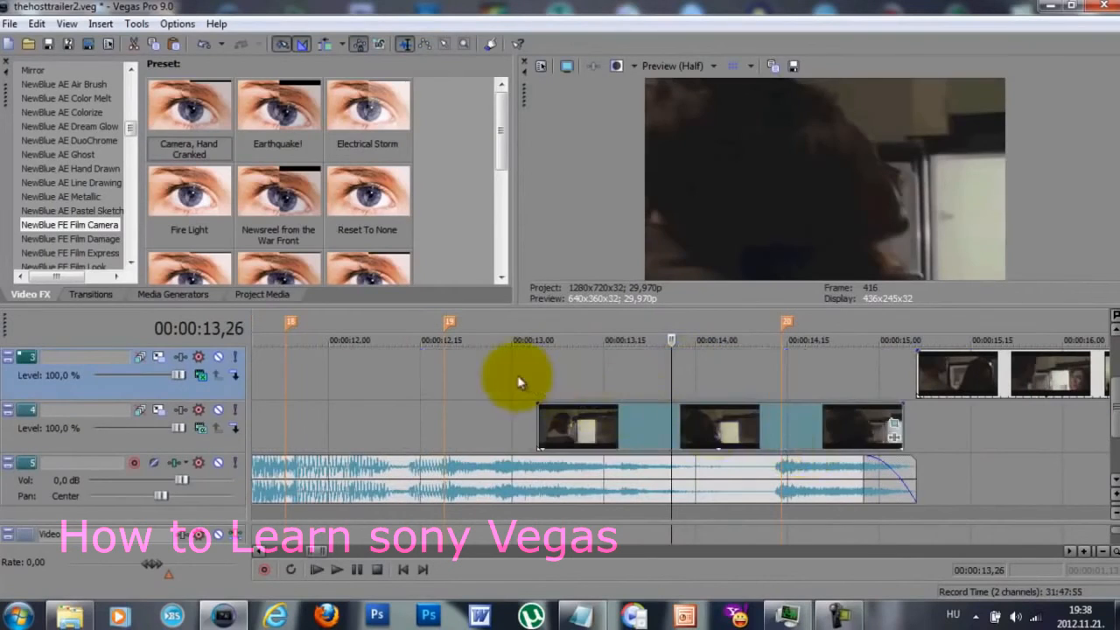
{"action": "left_click", "coordinate": [519, 383]}
{"action": "key", "text": "space"}
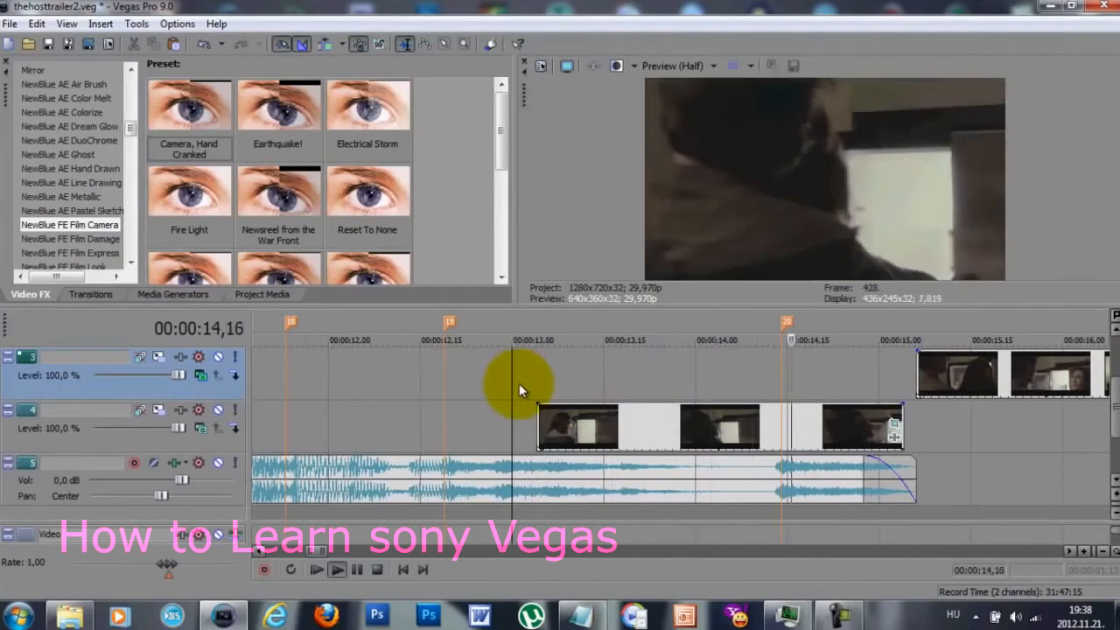
{"action": "key", "text": "space"}
Shift the kitchen clip 20 frames earlier so that it ends at marker 20, and play its start
{"action": "left_click_drag", "start_coordinate": [698, 435], "coordinate": [563, 430]}
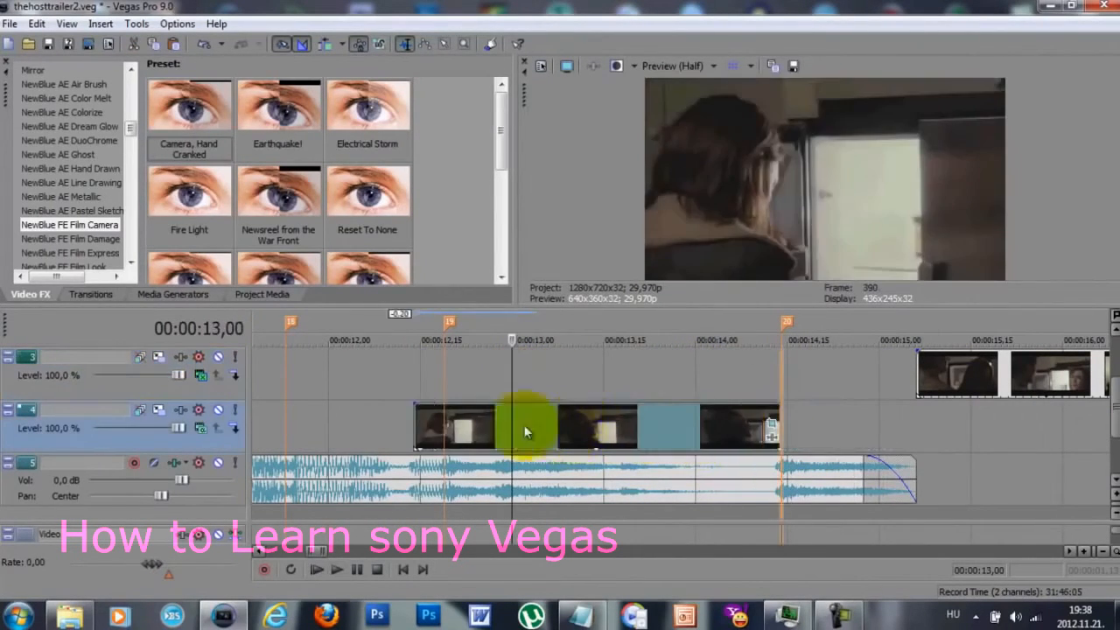
{"action": "left_click", "coordinate": [378, 385]}
{"action": "key", "text": "space"}
{"action": "key", "text": "space"}
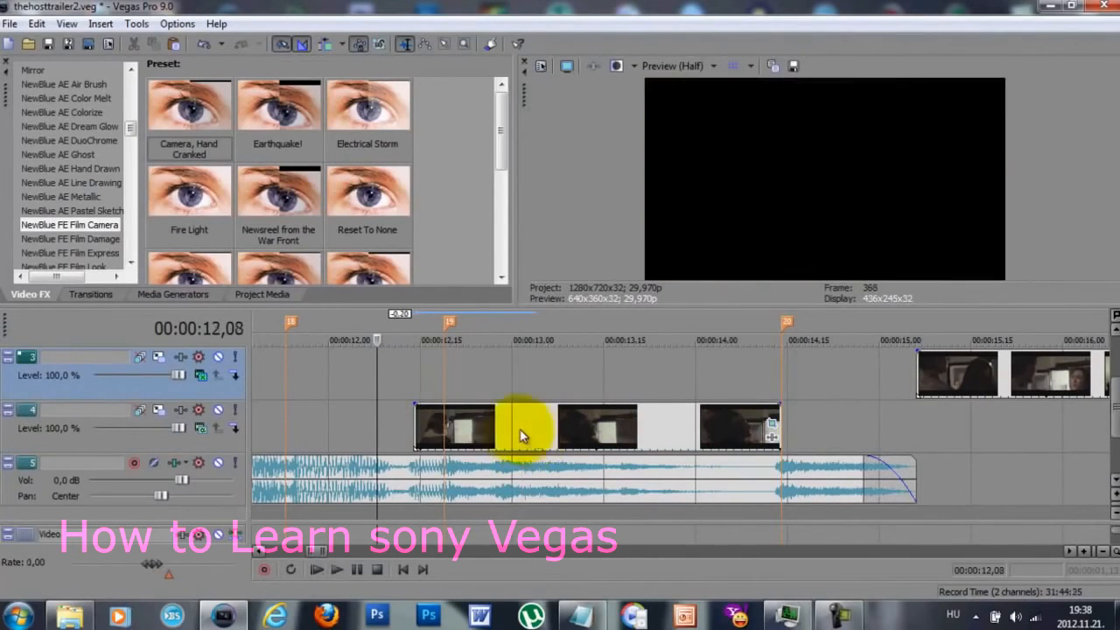
Shift the kitchen clip another 6 frames earlier, add a short fade-in at its start and play the section
{"action": "left_click", "coordinate": [470, 385]}
{"action": "left_click", "coordinate": [500, 379]}
{"action": "left_click_drag", "start_coordinate": [537, 426], "coordinate": [501, 428]}
{"action": "left_click_drag", "start_coordinate": [379, 405], "coordinate": [429, 420]}
{"action": "left_click", "coordinate": [607, 385]}
{"action": "key", "text": "space"}
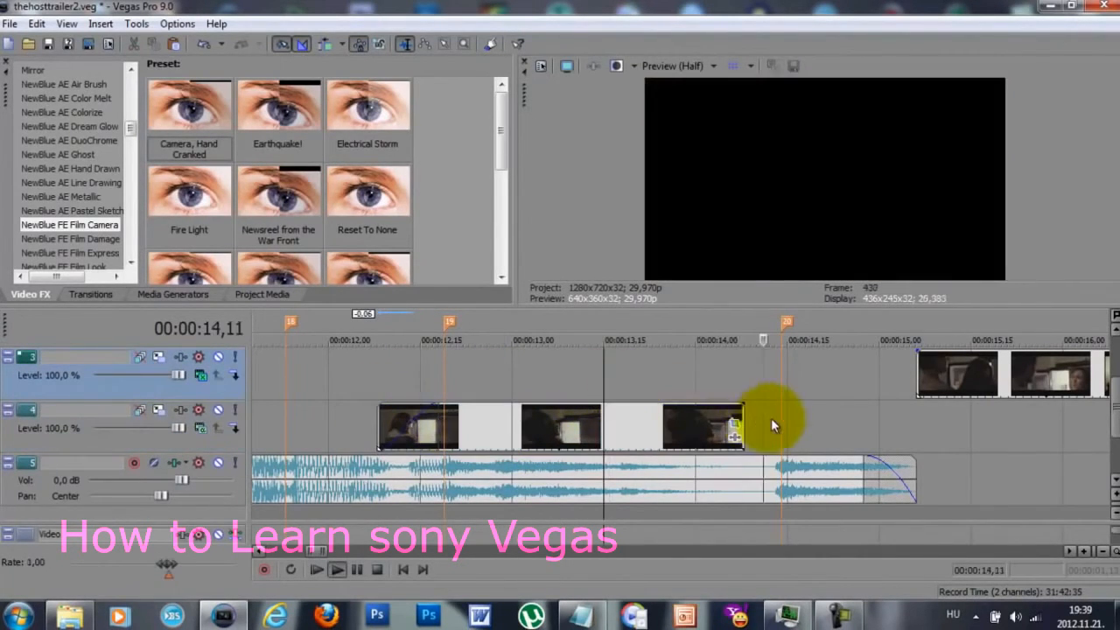
{"action": "scroll", "coordinate": [779, 422], "scroll_direction": "down", "scroll_amount": 2}
{"action": "key", "text": "space"}
Move the flashlight clip from track 3 to track 4 so it overlaps the end of the kitchen clip, and play the overlap
{"action": "left_click_drag", "start_coordinate": [1055, 383], "coordinate": [670, 422]}
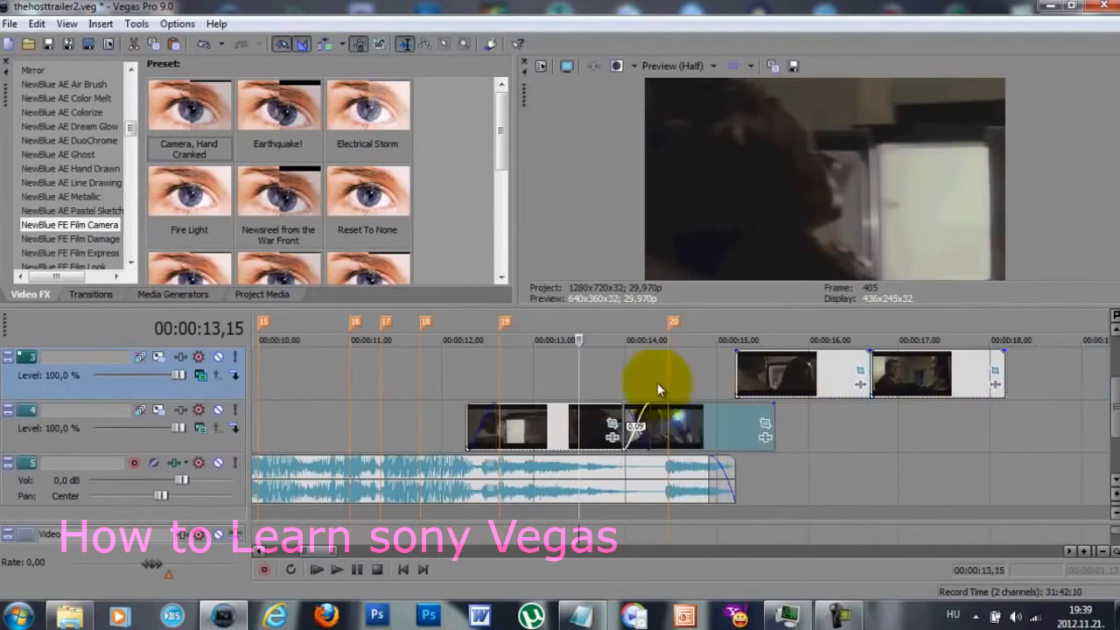
{"action": "left_click", "coordinate": [658, 384]}
{"action": "scroll", "coordinate": [667, 392], "scroll_direction": "up", "scroll_amount": 3}
{"action": "key", "text": "space"}
{"action": "key", "text": "space"}
Shift the remaining track 3 clips later by 1,04 and play the flashlight clip
{"action": "left_click_drag", "start_coordinate": [965, 376], "coordinate": [1117, 378]}
{"action": "key", "text": "space"}
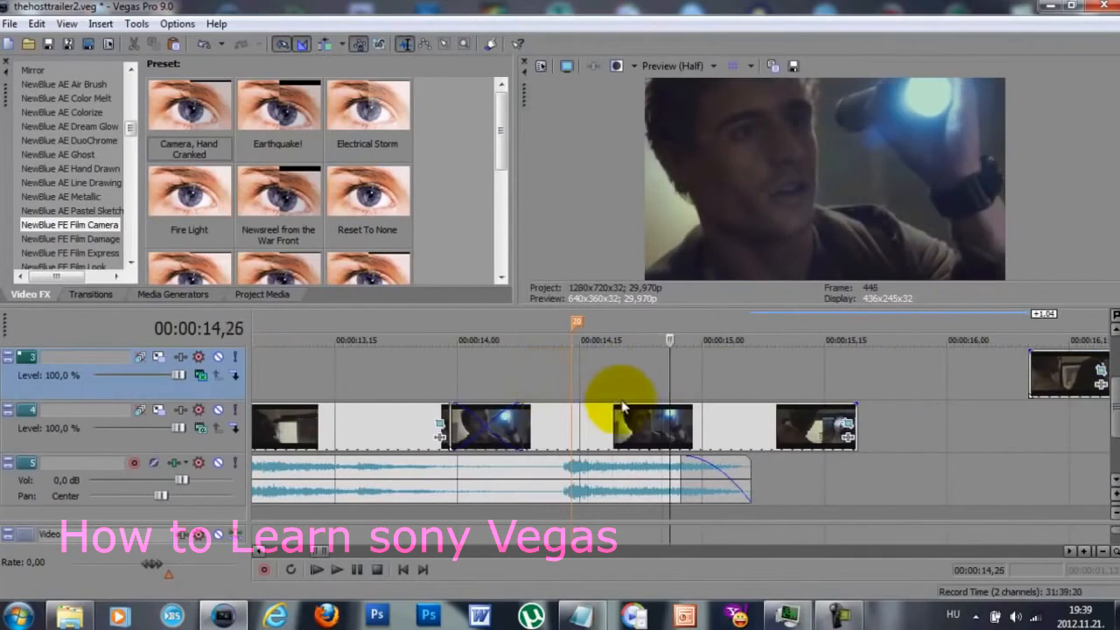
{"action": "key", "text": "space"}
Place the shortened flashlight clip just after the kitchen clip, with fades in and out, and play the section
{"action": "left_click_drag", "start_coordinate": [825, 425], "coordinate": [619, 426]}
{"action": "left_click", "coordinate": [460, 382]}
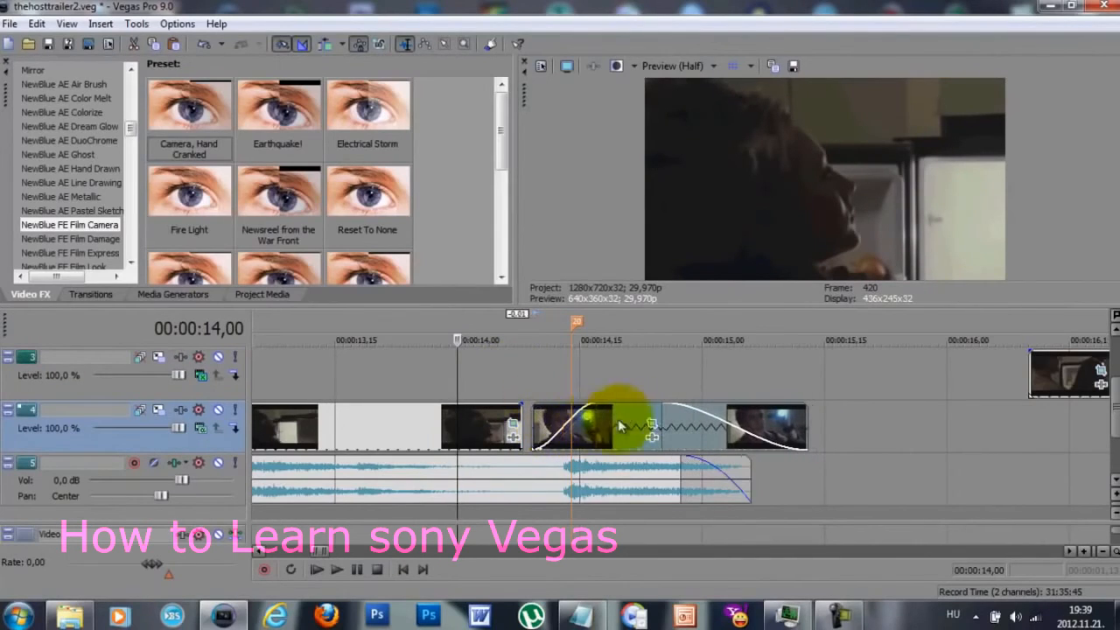
{"action": "left_click", "coordinate": [497, 393]}
{"action": "scroll", "coordinate": [497, 393], "scroll_direction": "down", "scroll_amount": 2}
{"action": "left_click_drag", "start_coordinate": [430, 386], "coordinate": [836, 424]}
{"action": "key", "text": "space"}
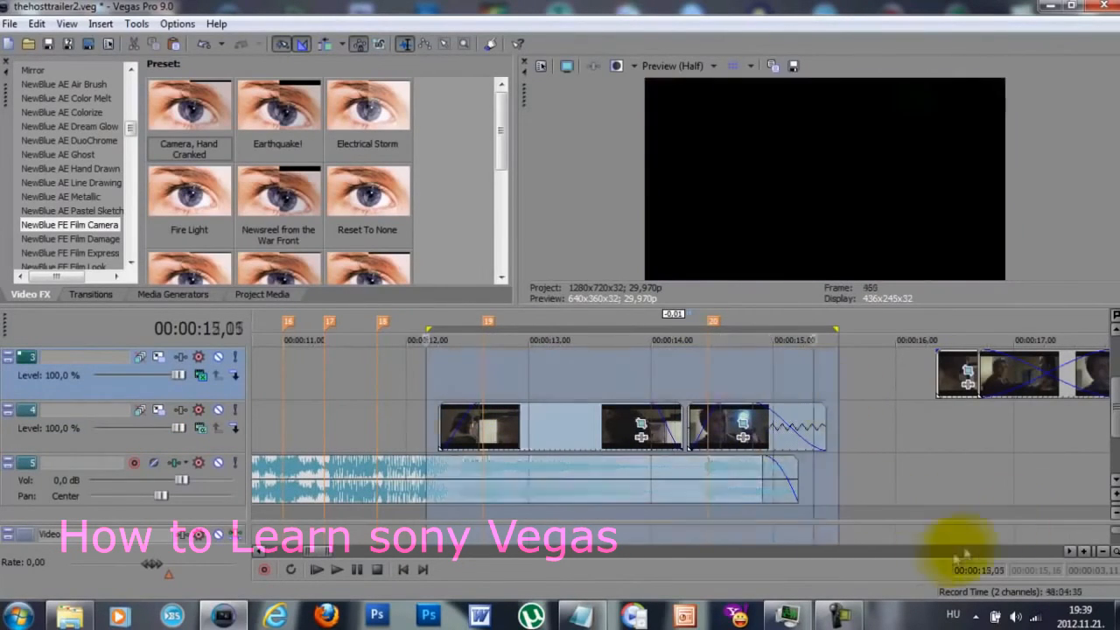
{"action": "key", "text": "space"}
{"action": "key", "text": "space"}
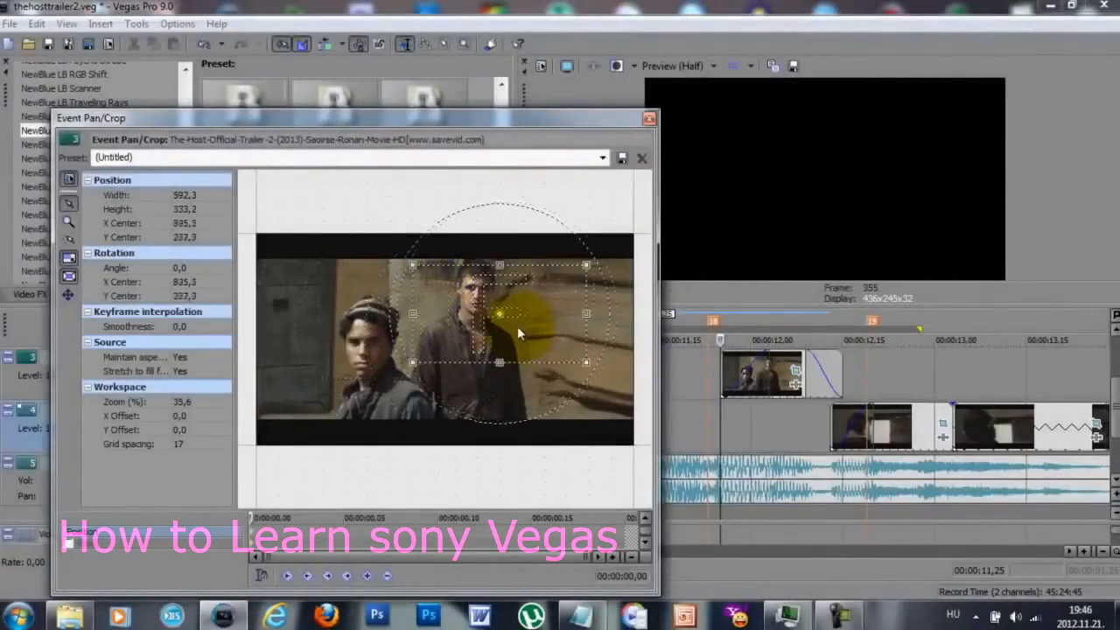
Reframe the start of the track 3 clip of the two men in Pan/Crop to 592,3 × 333,2, around the man standing behind
{"action": "left_click_drag", "start_coordinate": [517, 327], "coordinate": [514, 323]}
{"action": "left_click", "coordinate": [648, 118]}
{"action": "left_click", "coordinate": [781, 357]}
{"action": "scroll", "coordinate": [781, 357], "scroll_direction": "down", "scroll_amount": 3}
Shorten the track 4 girl clip, move the clip of the two men between it and the kitchen clip, and play the section
{"action": "left_click_drag", "start_coordinate": [843, 424], "coordinate": [748, 418]}
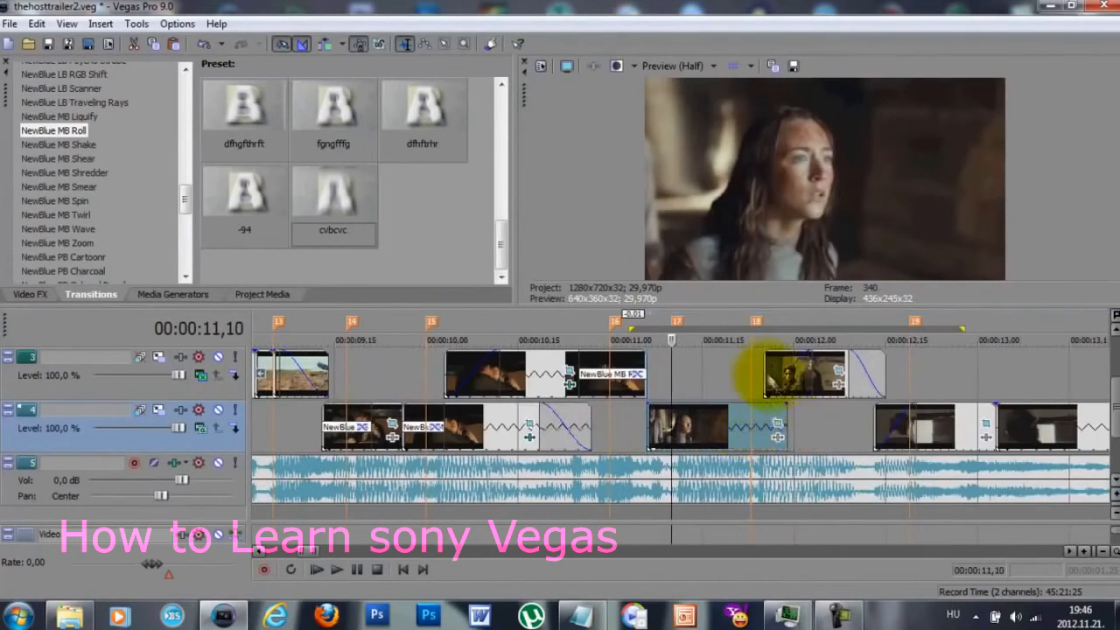
{"action": "left_click_drag", "start_coordinate": [761, 372], "coordinate": [807, 378]}
{"action": "left_click_drag", "start_coordinate": [883, 376], "coordinate": [660, 405]}
{"action": "left_click", "coordinate": [687, 382]}
{"action": "key", "text": "space"}
{"action": "left_click_drag", "start_coordinate": [994, 385], "coordinate": [611, 392]}
{"action": "left_click", "coordinate": [617, 396]}
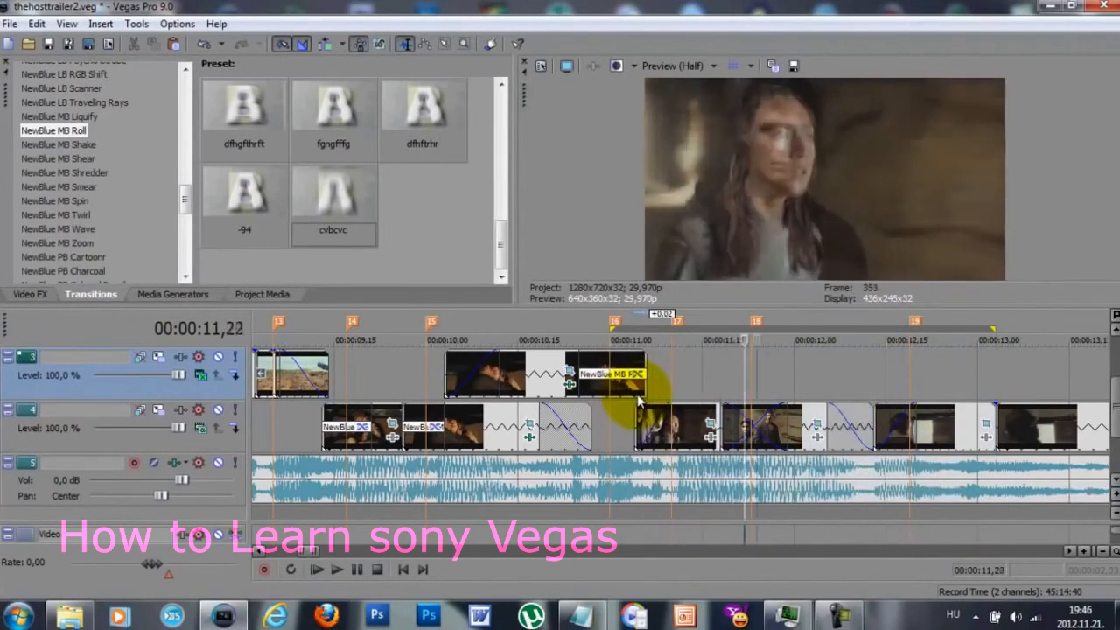
{"action": "key", "text": "space"}
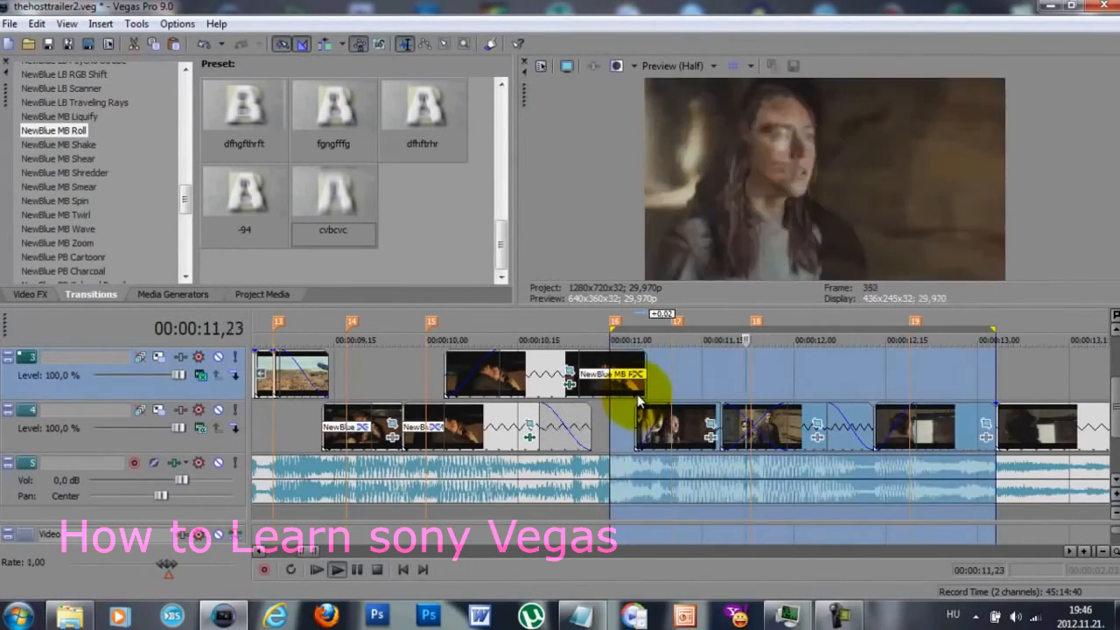
Move the dark track 3 clip 21 frames earlier so that it lies over the clip of the two men
{"action": "scroll", "coordinate": [769, 382], "scroll_direction": "down", "scroll_amount": 6}
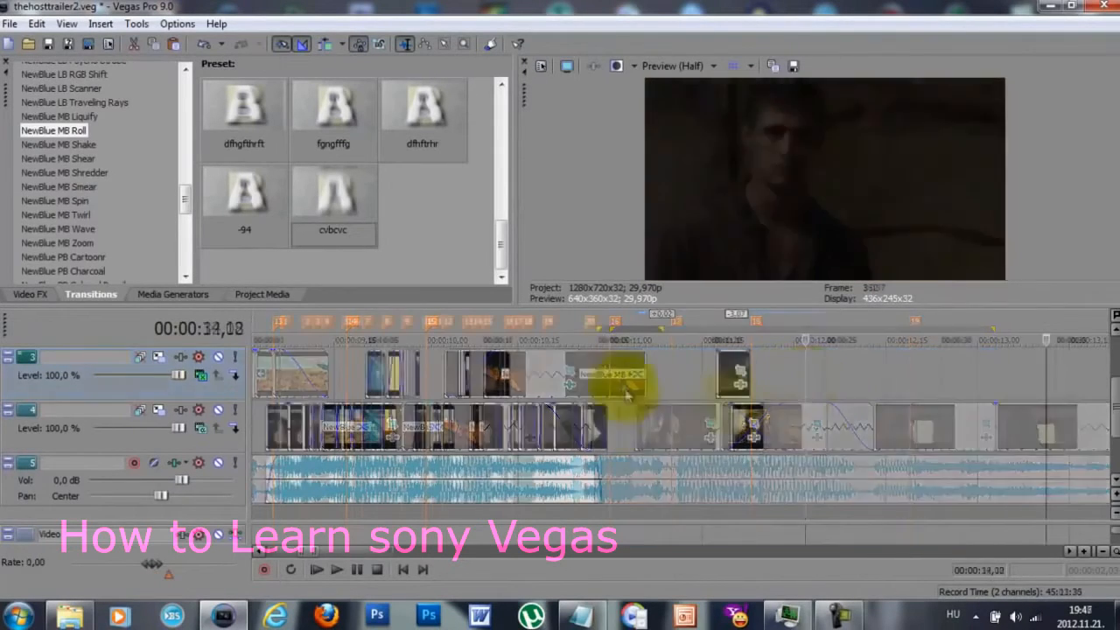
{"action": "scroll", "coordinate": [550, 376], "scroll_direction": "up", "scroll_amount": 8}
{"action": "left_click_drag", "start_coordinate": [581, 379], "coordinate": [322, 377]}
{"action": "left_click", "coordinate": [317, 378]}
{"action": "scroll", "coordinate": [402, 372], "scroll_direction": "up", "scroll_amount": 3}
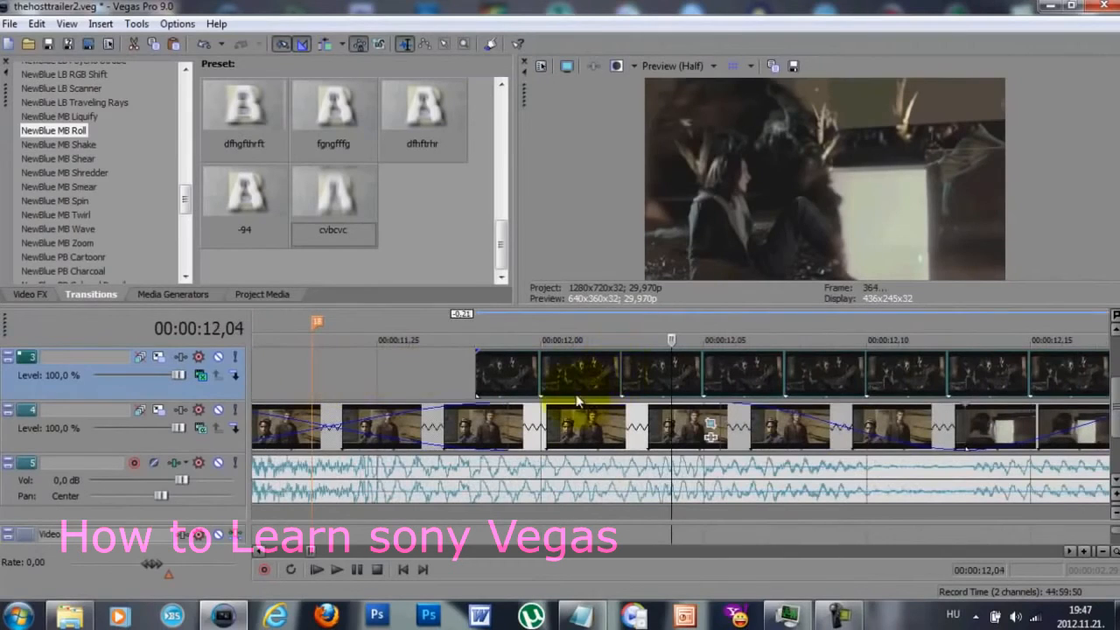
Move the dark track 3 clip one frame earlier and split it at short intervals from 11,28 to 12,16
{"action": "left_click_drag", "start_coordinate": [550, 385], "coordinate": [549, 387]}
{"action": "left_click", "coordinate": [693, 382]}
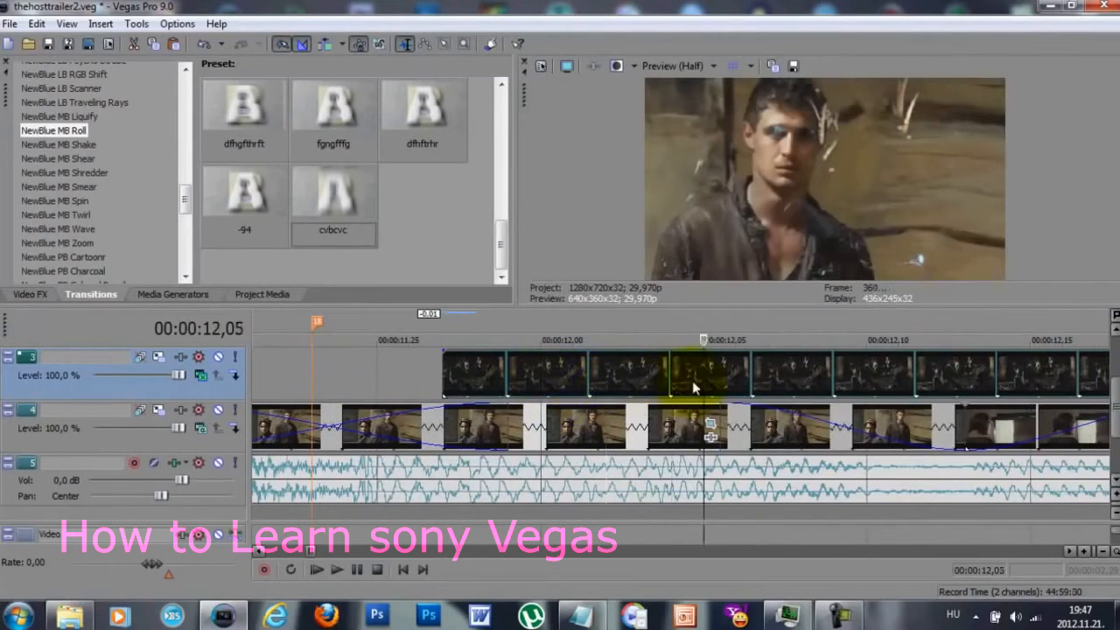
{"action": "left_click", "coordinate": [477, 378]}
{"action": "key", "text": "s"}
{"action": "left_click", "coordinate": [639, 385]}
{"action": "key", "text": "s"}
{"action": "left_click", "coordinate": [701, 385]}
{"action": "key", "text": "s"}
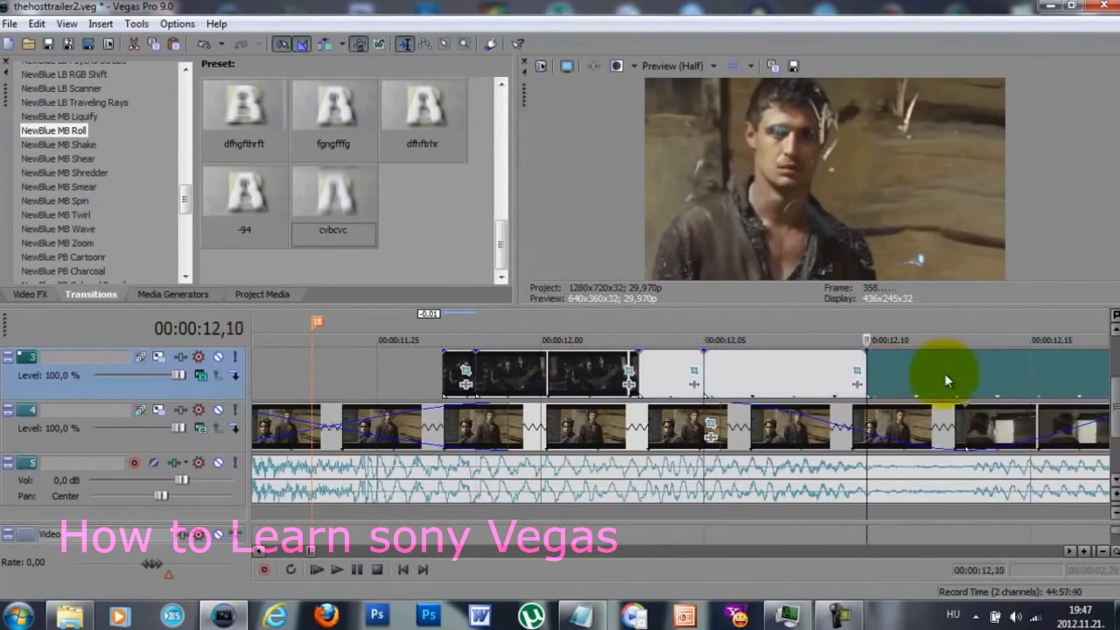
{"action": "left_click", "coordinate": [938, 375]}
{"action": "key", "text": "s"}
{"action": "left_click", "coordinate": [1062, 375]}
Delete the longer pieces of the split dark clip on track 3, leaving only short separated fragments
{"action": "left_click", "coordinate": [550, 380]}
{"action": "key", "text": "Delete"}
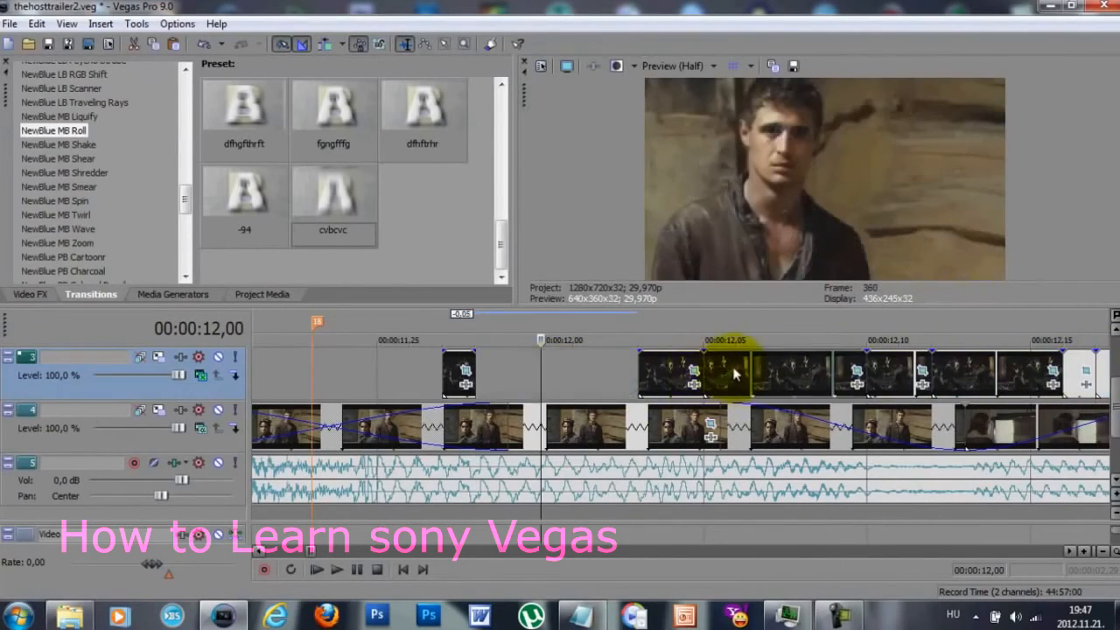
{"action": "left_click", "coordinate": [761, 375]}
{"action": "key", "text": "Delete"}
{"action": "left_click", "coordinate": [962, 380]}
{"action": "key", "text": "Delete"}
{"action": "scroll", "coordinate": [961, 380], "scroll_direction": "down", "scroll_amount": 1}
{"action": "left_click", "coordinate": [826, 370]}
{"action": "key", "text": "Delete"}
Open a two-frame gap at 12,00 in the track 4 clip of the two men and move dark fragments down into it
{"action": "left_click", "coordinate": [377, 411]}
{"action": "scroll", "coordinate": [705, 413], "scroll_direction": "down", "scroll_amount": 1}
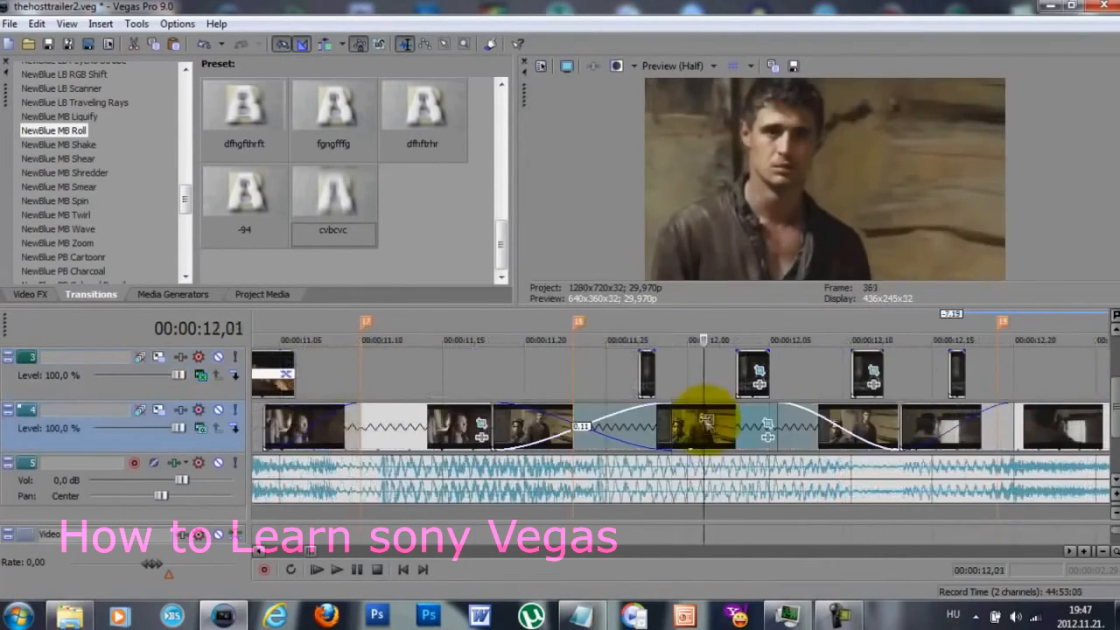
{"action": "scroll", "coordinate": [702, 418], "scroll_direction": "up", "scroll_amount": 1}
{"action": "key", "text": "s"}
{"action": "left_click", "coordinate": [696, 420]}
{"action": "key", "text": "s"}
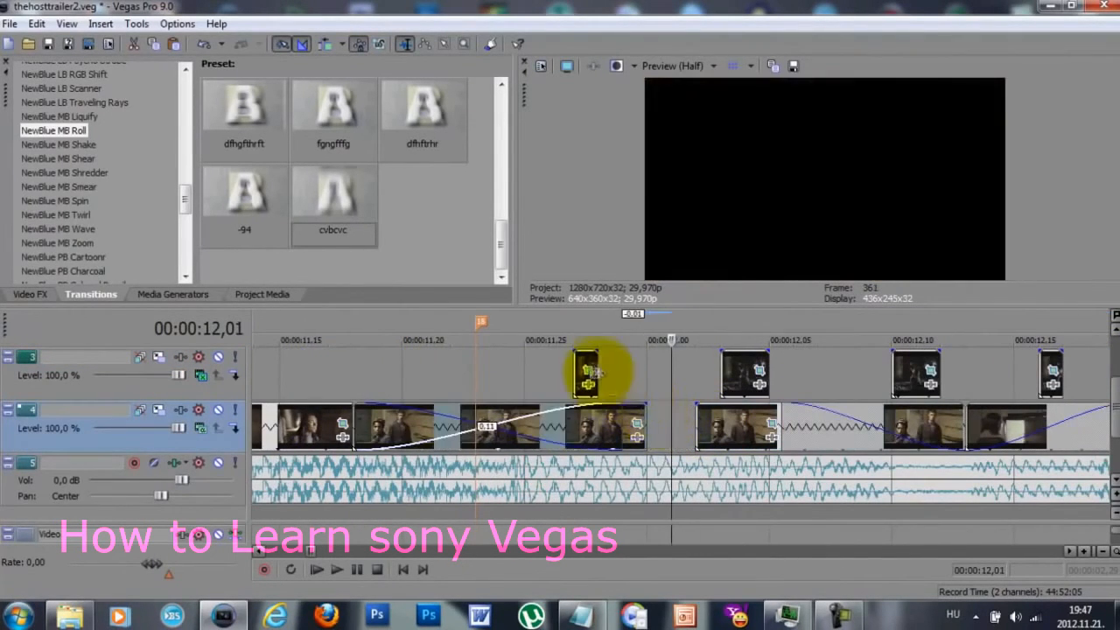
{"action": "left_click_drag", "start_coordinate": [583, 368], "coordinate": [745, 425]}
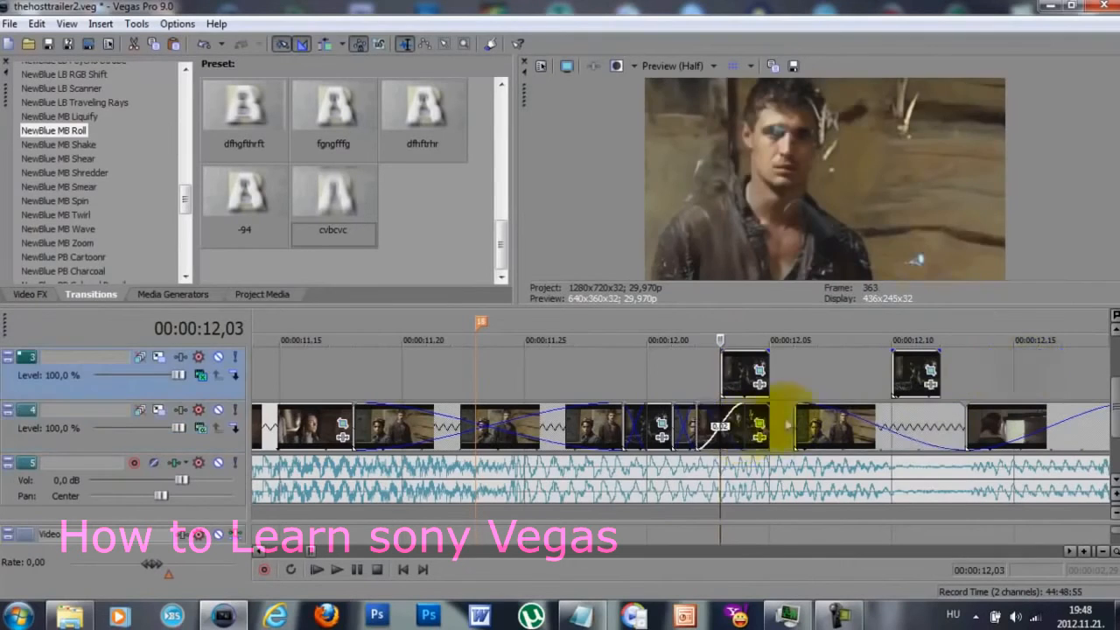
Delete the leftover dark fragments from track 3 and play the section from about 11,24 to 12,22
{"action": "left_click", "coordinate": [743, 370]}
{"action": "key", "text": "Delete"}
{"action": "left_click", "coordinate": [911, 370]}
{"action": "scroll", "coordinate": [908, 370], "scroll_direction": "down", "scroll_amount": 1}
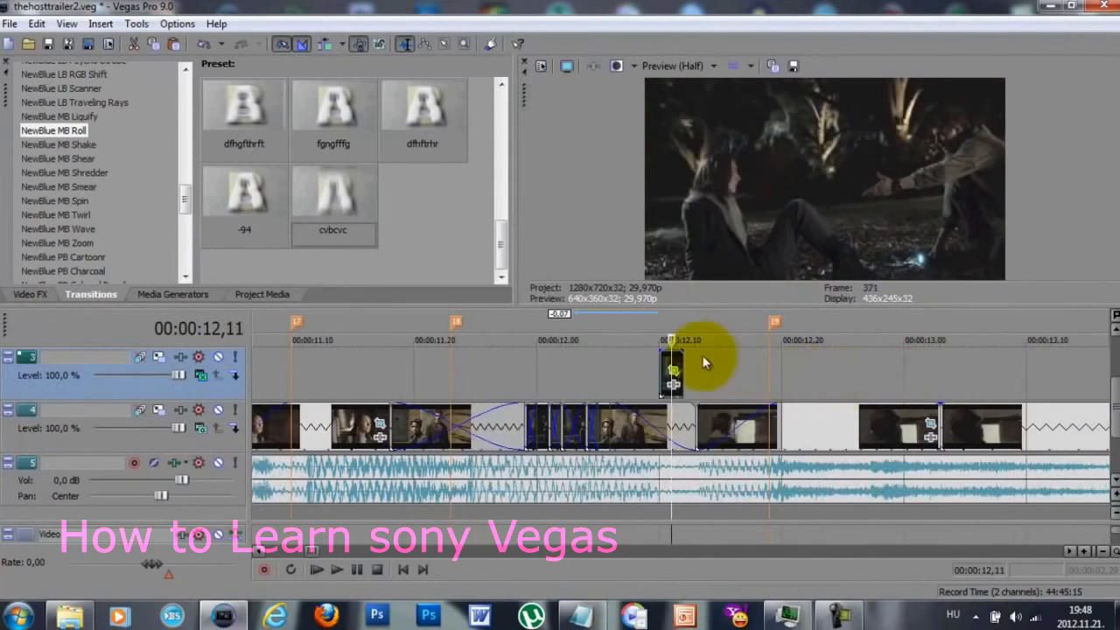
{"action": "key", "text": "Delete"}
{"action": "left_click_drag", "start_coordinate": [805, 380], "coordinate": [463, 380]}
{"action": "key", "text": "space"}
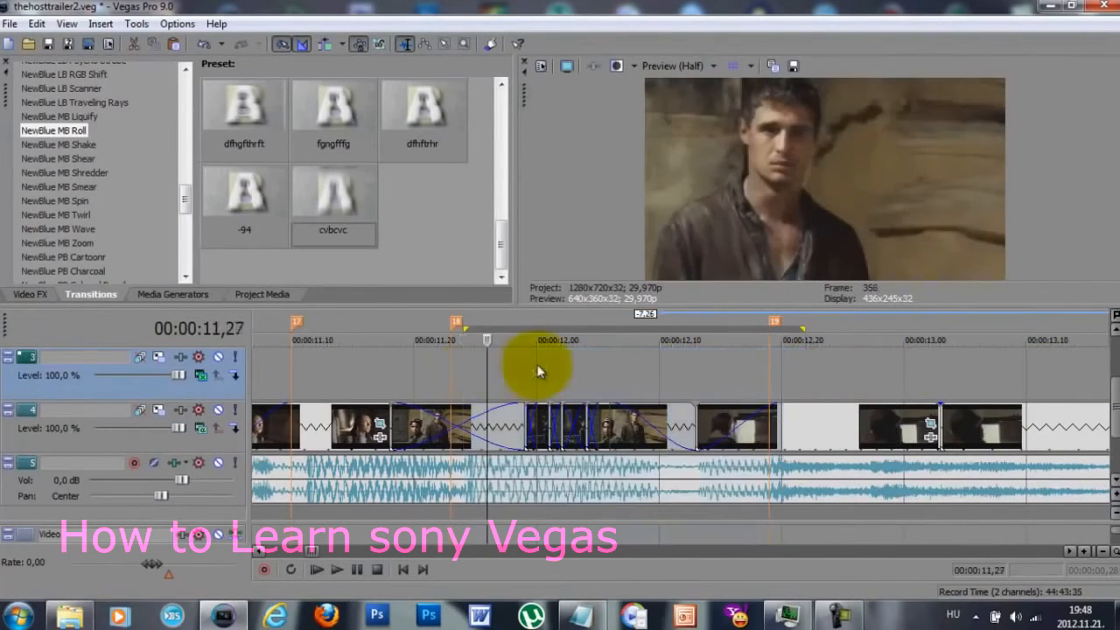
Paste a copy of the dark clip after the intercut fragments and place it on track 3
{"action": "left_click", "coordinate": [581, 416]}
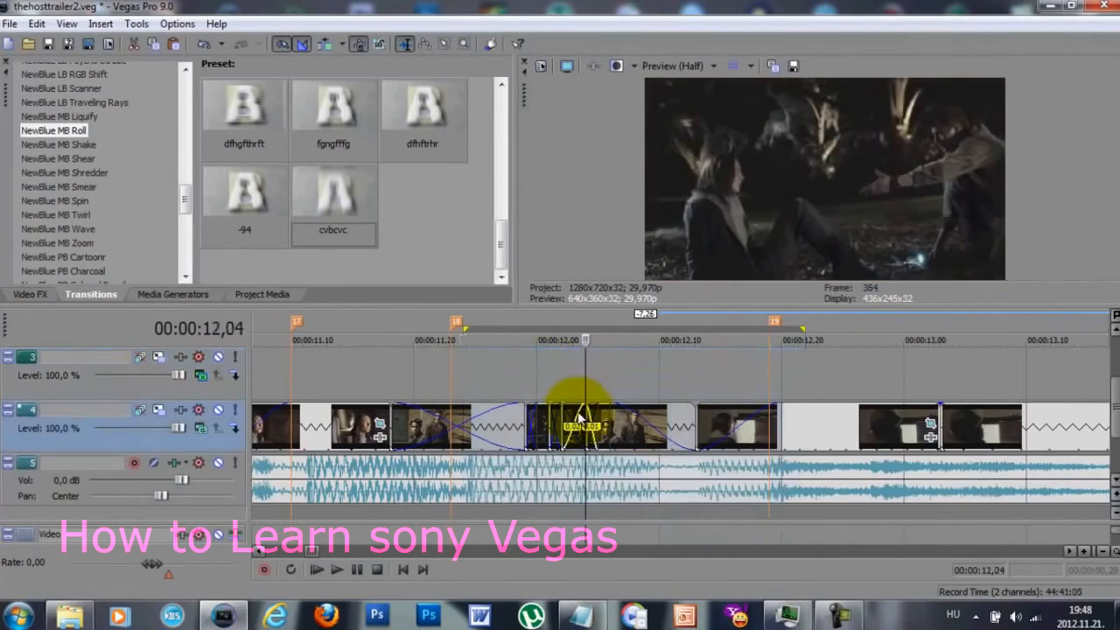
{"action": "scroll", "coordinate": [663, 421], "scroll_direction": "up", "scroll_amount": 3}
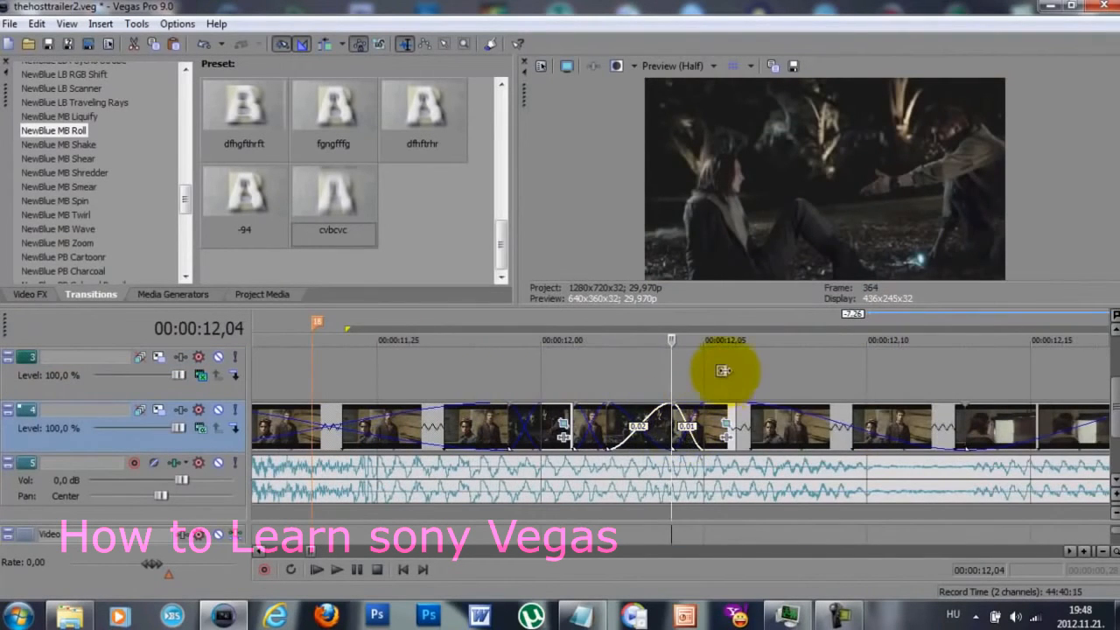
{"action": "left_click", "coordinate": [727, 413]}
{"action": "key", "text": "ctrl+v"}
{"action": "left_click_drag", "start_coordinate": [768, 412], "coordinate": [827, 368]}
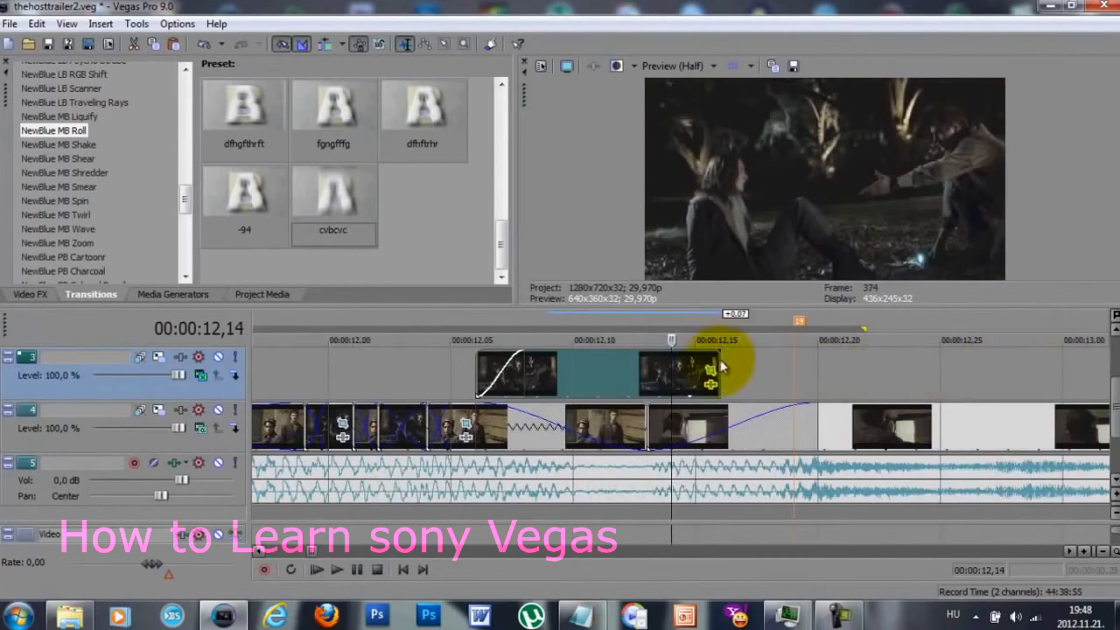
Trim the pasted dark clip to a short later portion, move it onto track 4 before the kitchen clip, and play the section
{"action": "left_click_drag", "start_coordinate": [723, 366], "coordinate": [1062, 372]}
{"action": "left_click", "coordinate": [990, 373]}
{"action": "left_click_drag", "start_coordinate": [479, 376], "coordinate": [917, 369]}
{"action": "left_click_drag", "start_coordinate": [1017, 371], "coordinate": [551, 425]}
{"action": "left_click", "coordinate": [644, 419]}
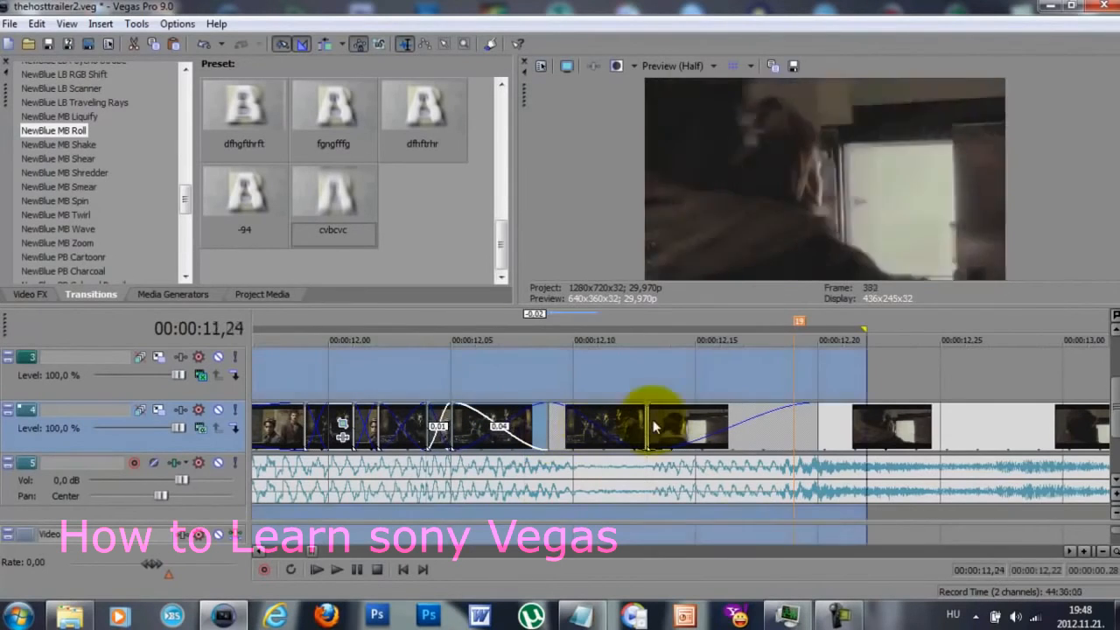
{"action": "key", "text": "space"}
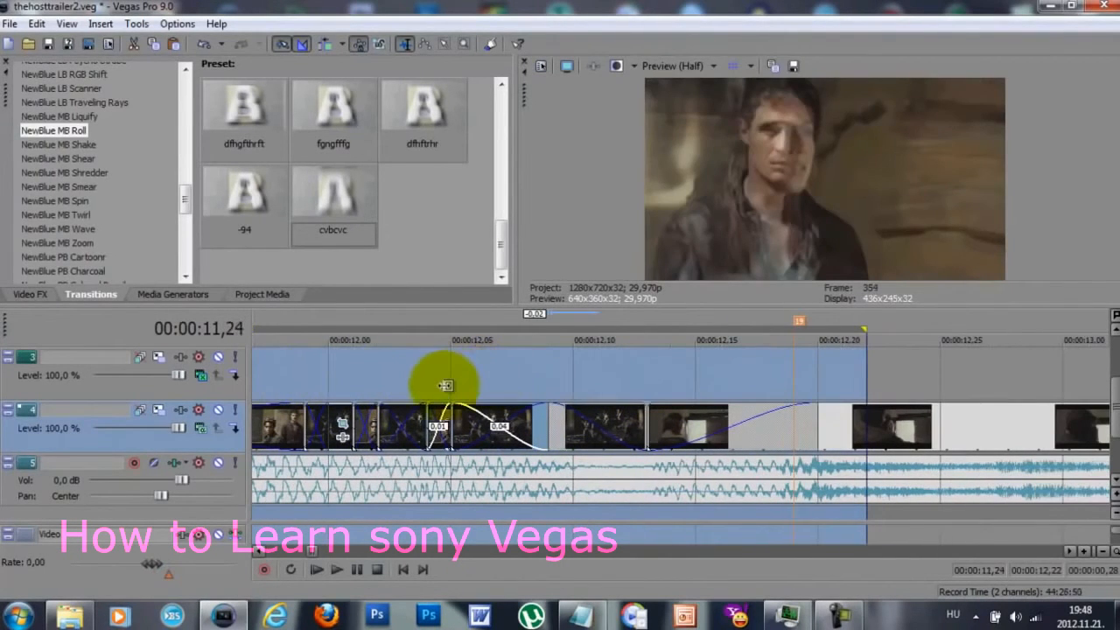
Move the short fragment of the two men one frame later among the dark clips and reframe it in Pan/Crop
{"action": "left_click", "coordinate": [448, 387]}
{"action": "left_click_drag", "start_coordinate": [448, 418], "coordinate": [483, 425]}
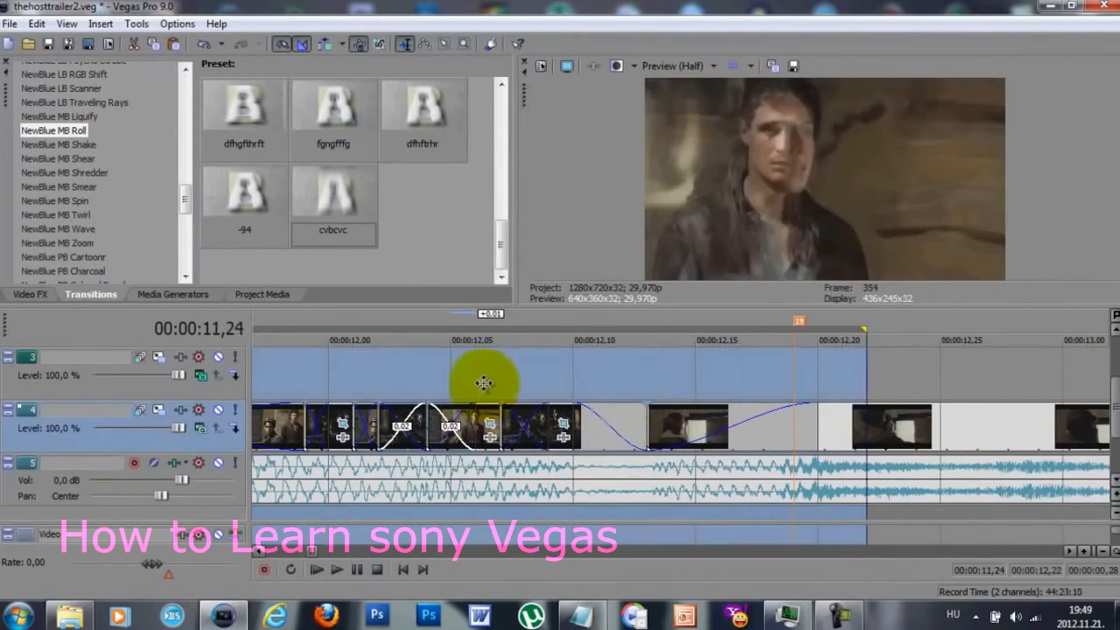
{"action": "left_click", "coordinate": [480, 384]}
{"action": "left_click", "coordinate": [490, 423]}
{"action": "left_click_drag", "start_coordinate": [458, 366], "coordinate": [448, 333]}
{"action": "left_click", "coordinate": [649, 118]}
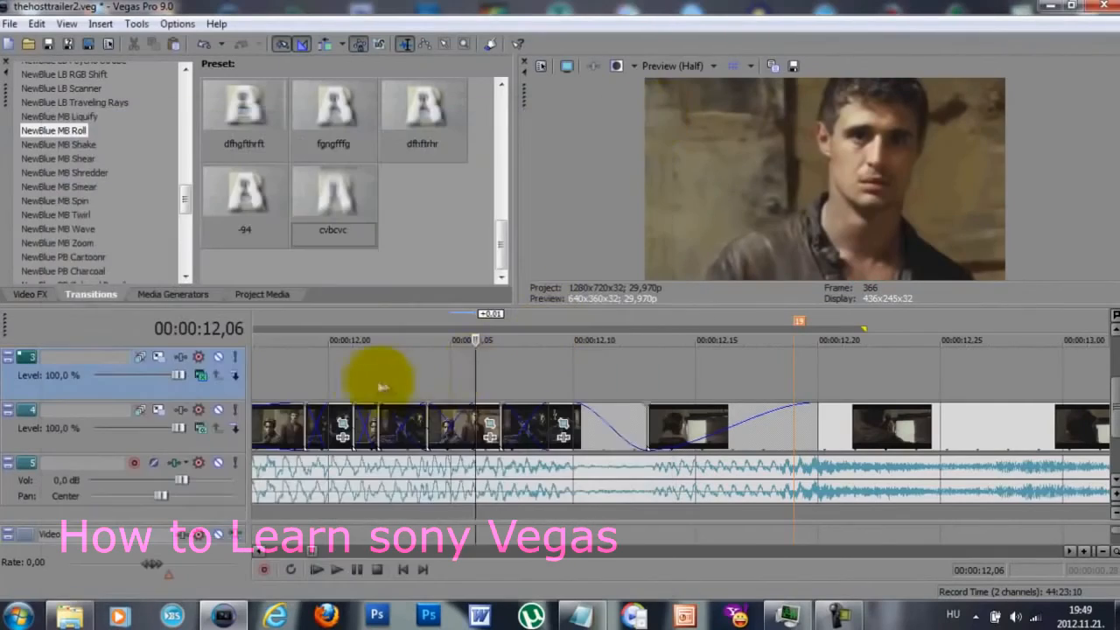
Reframe the first part of the two-men clip in Pan/Crop to 892,1 × 501,8 around both men, and play the section
{"action": "left_click", "coordinate": [278, 390]}
{"action": "right_click", "coordinate": [293, 417]}
{"action": "left_click", "coordinate": [400, 298]}
{"action": "left_click_drag", "start_coordinate": [490, 363], "coordinate": [480, 373]}
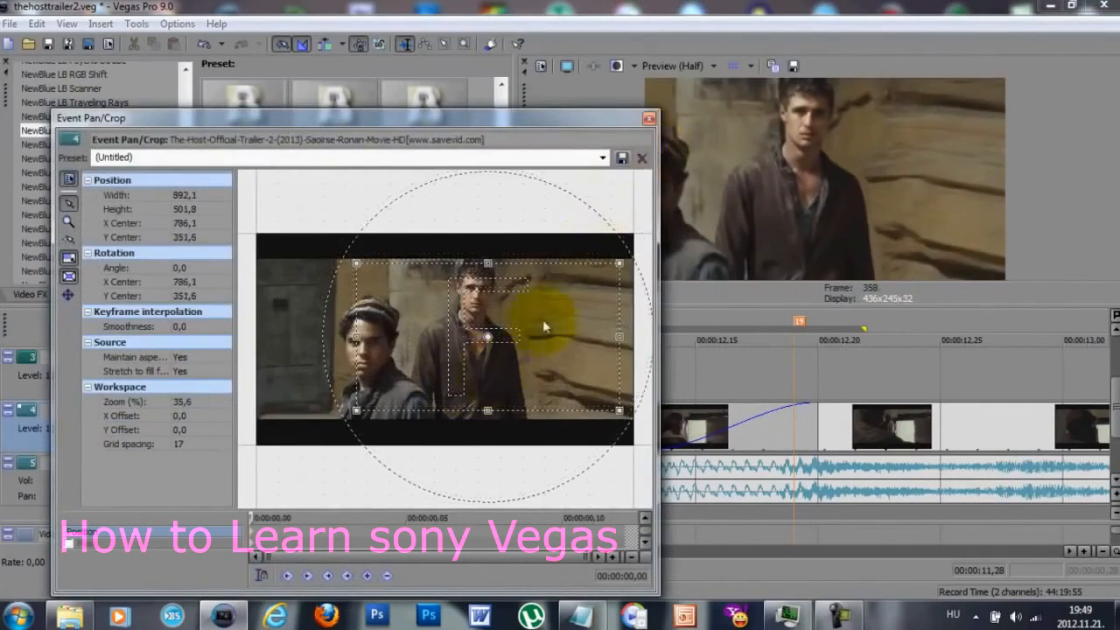
{"action": "left_click_drag", "start_coordinate": [546, 327], "coordinate": [505, 329]}
{"action": "left_click", "coordinate": [650, 118]}
{"action": "scroll", "coordinate": [775, 407], "scroll_direction": "down", "scroll_amount": 2}
{"action": "key", "text": "space"}
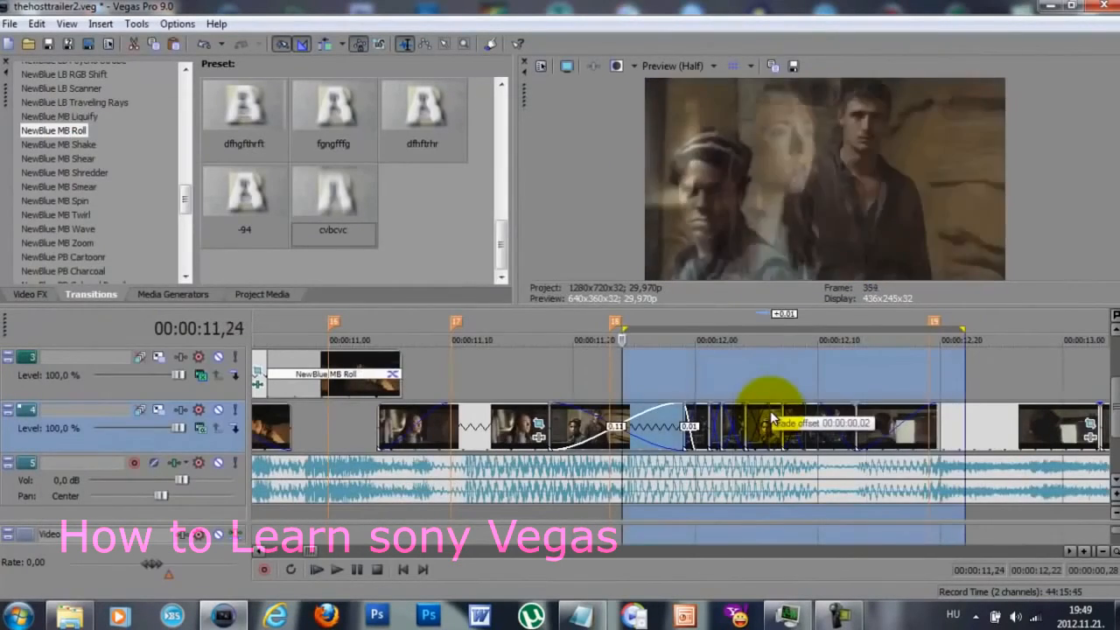
{"action": "key", "text": "space"}
Shorten the crossfade between the girl clip and the two-men clip by 2 frames at its start and 4 at its end, and play the section
{"action": "left_click", "coordinate": [512, 375]}
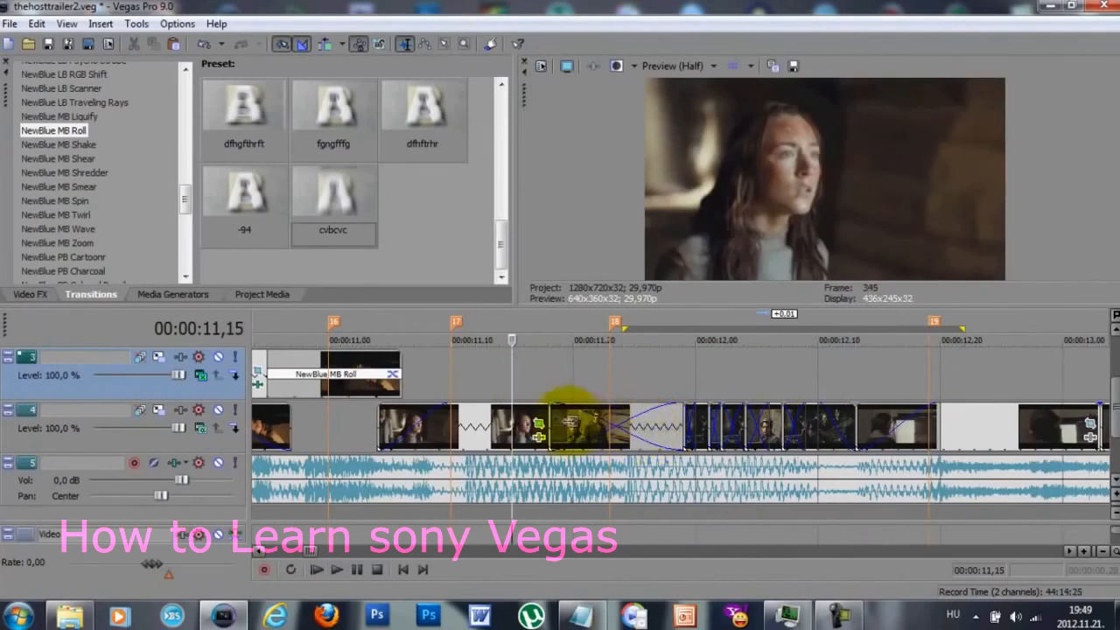
{"action": "left_click_drag", "start_coordinate": [551, 420], "coordinate": [575, 420]}
{"action": "left_click_drag", "start_coordinate": [682, 418], "coordinate": [634, 424]}
{"action": "left_click_drag", "start_coordinate": [365, 438], "coordinate": [990, 451]}
{"action": "key", "text": "space"}
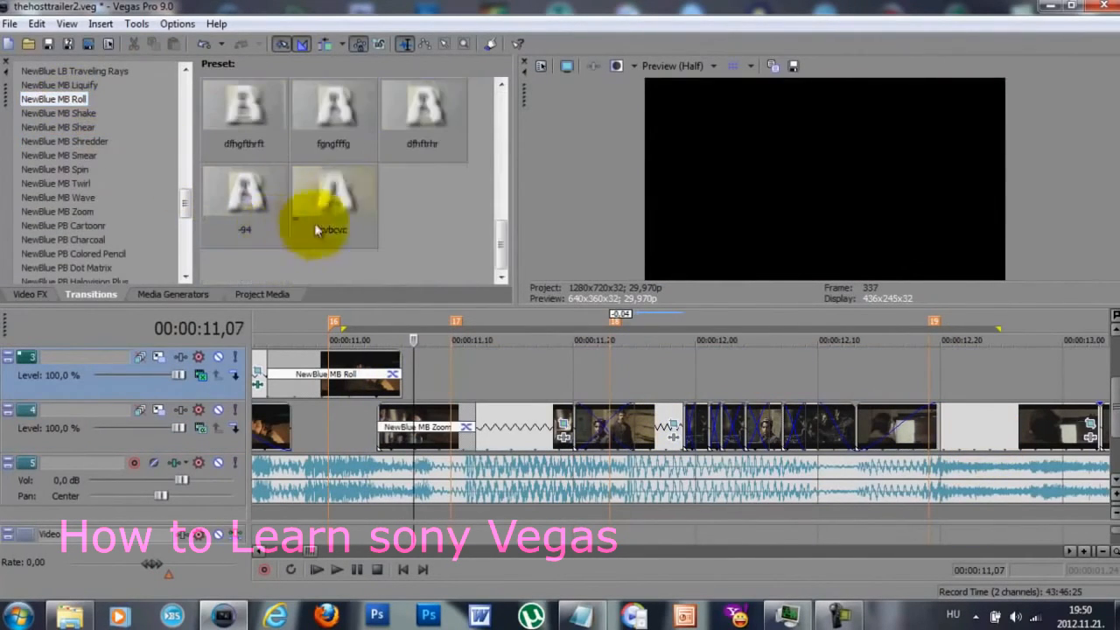
Apply the NewBlue MB Roll preset cvbcvc to the start of the track 4 girl clip, with Orientation set to Horizontal
{"action": "left_click_drag", "start_coordinate": [316, 230], "coordinate": [425, 427]}
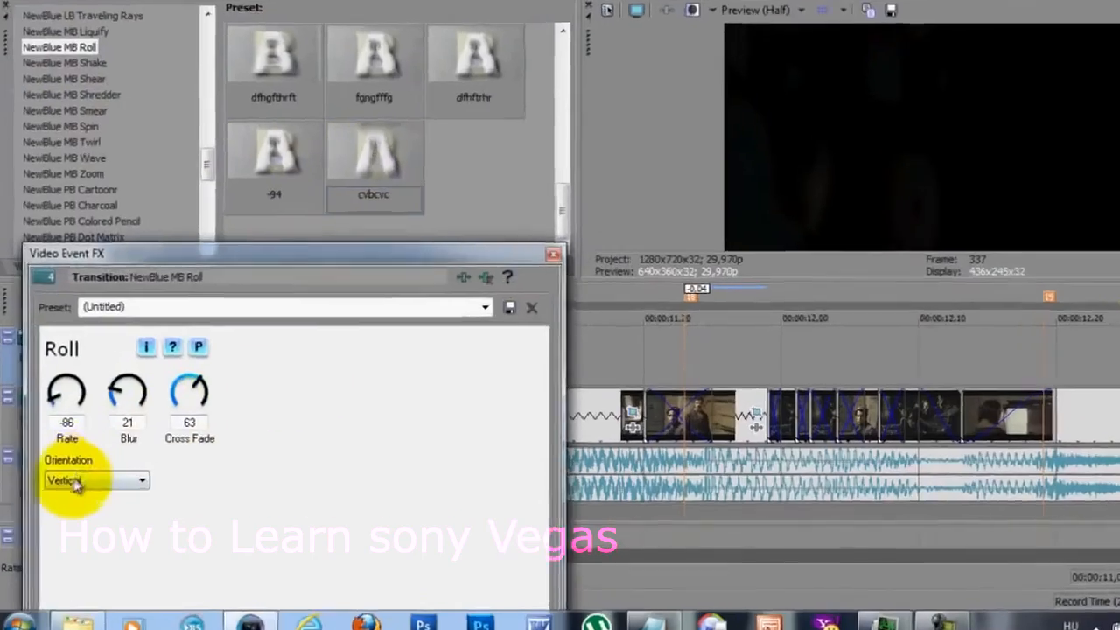
{"action": "left_click", "coordinate": [77, 484]}
{"action": "left_click", "coordinate": [103, 487]}
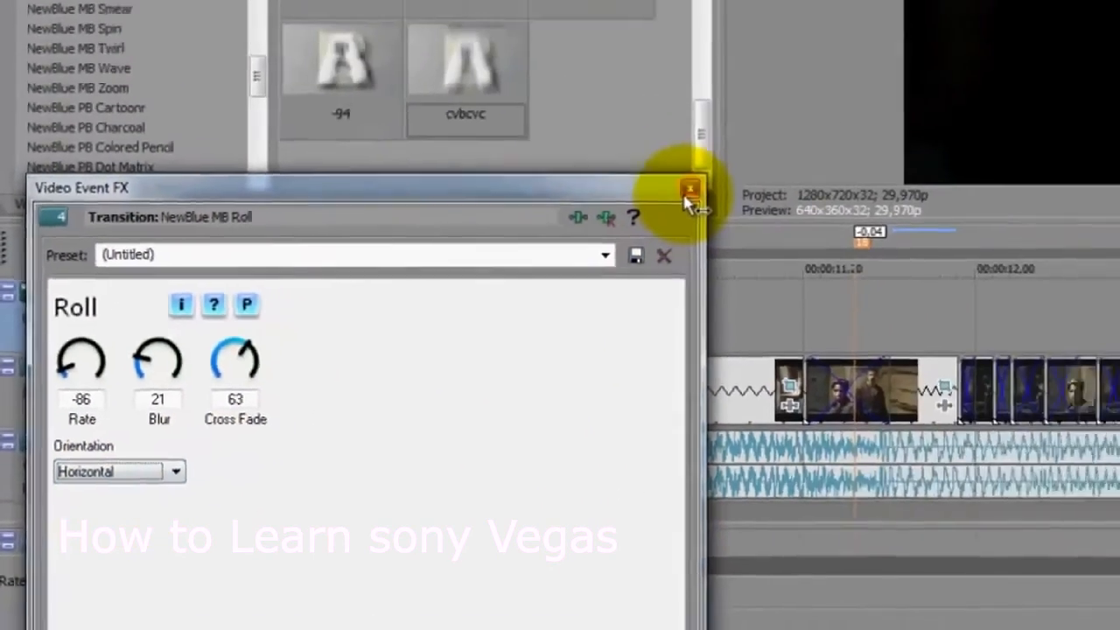
{"action": "left_click", "coordinate": [1011, 34]}
{"action": "double_click", "coordinate": [499, 322]}
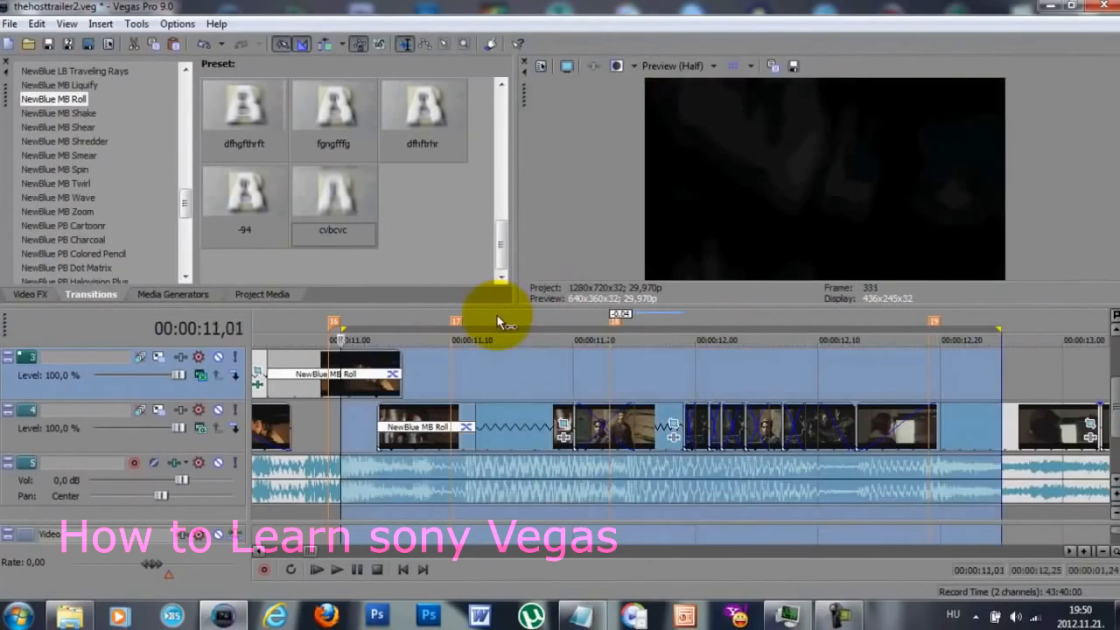